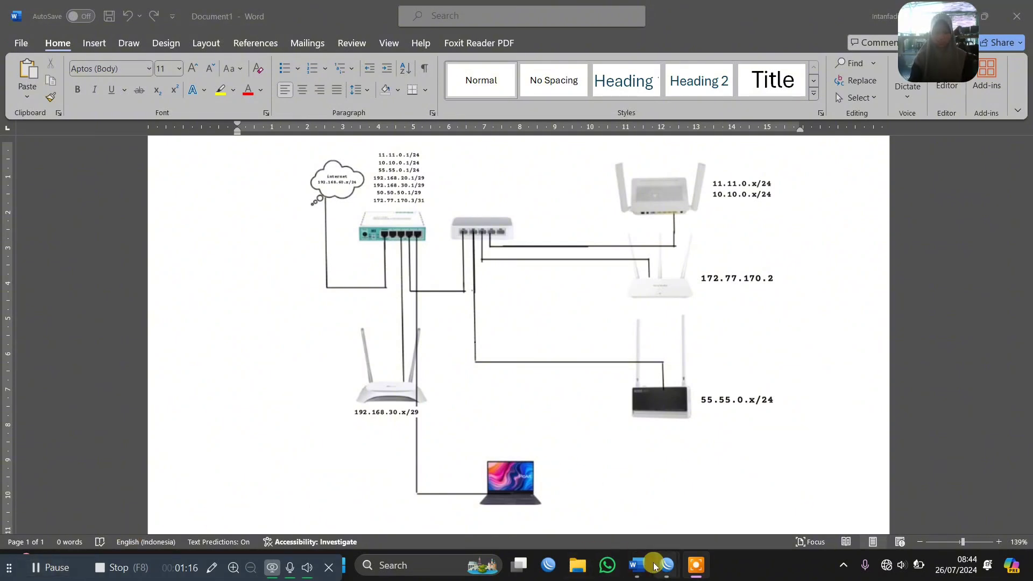
# Close all open WinBox windows, then start WinBox again and maximize its login window
pyautogui.rightClick(667, 566)
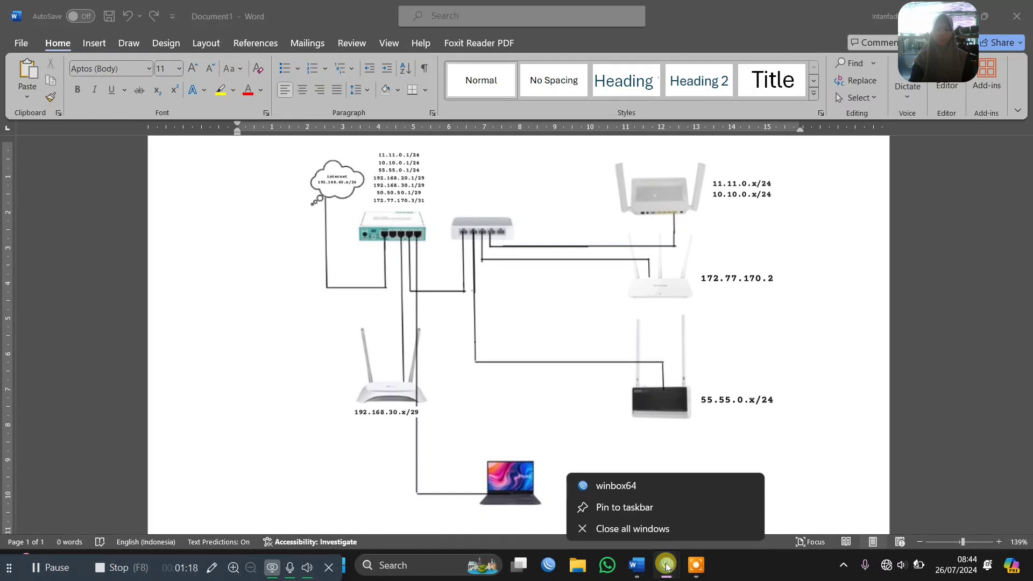
pyautogui.click(645, 530)
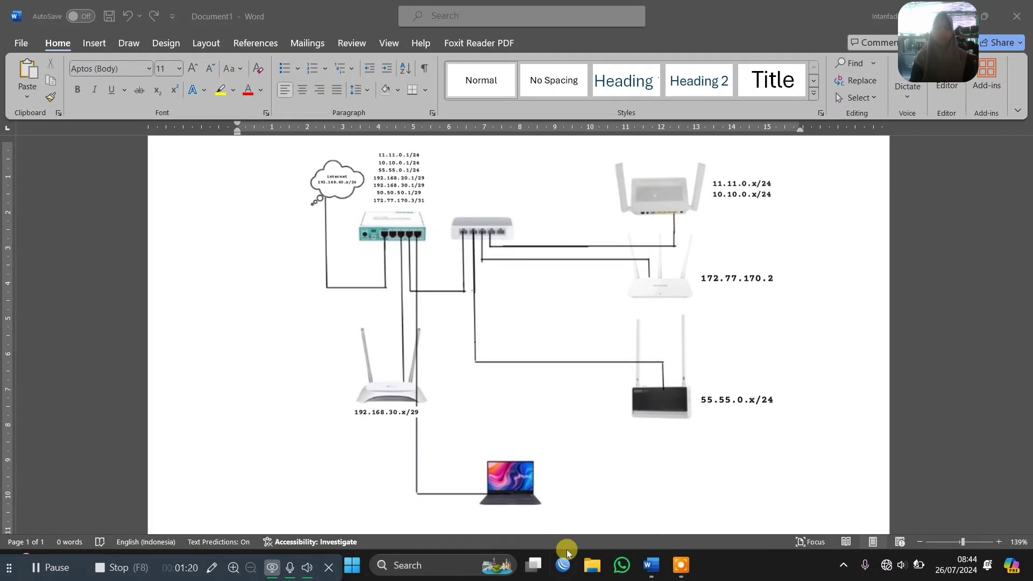
pyautogui.click(560, 566)
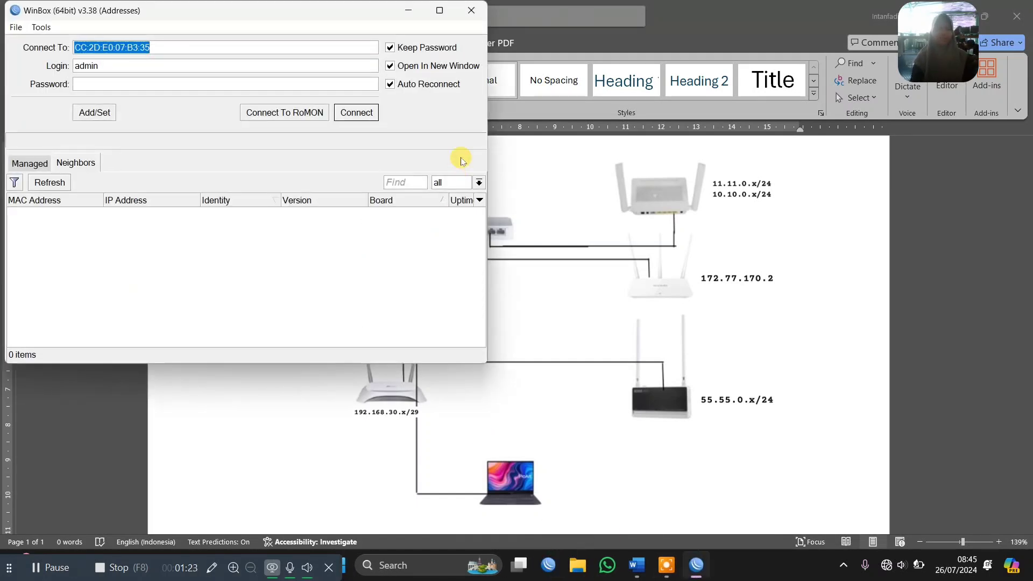
pyautogui.click(439, 10)
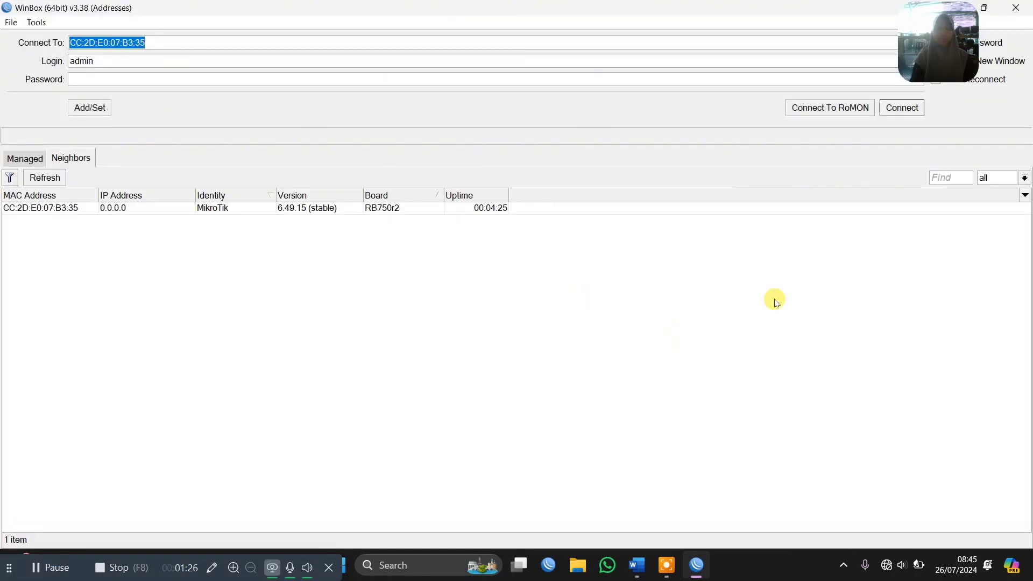
# Connect to the discovered RB750r2 MikroTik router by its MAC address, logging in as admin, and dismiss the startup dialogs
pyautogui.click(63, 209)
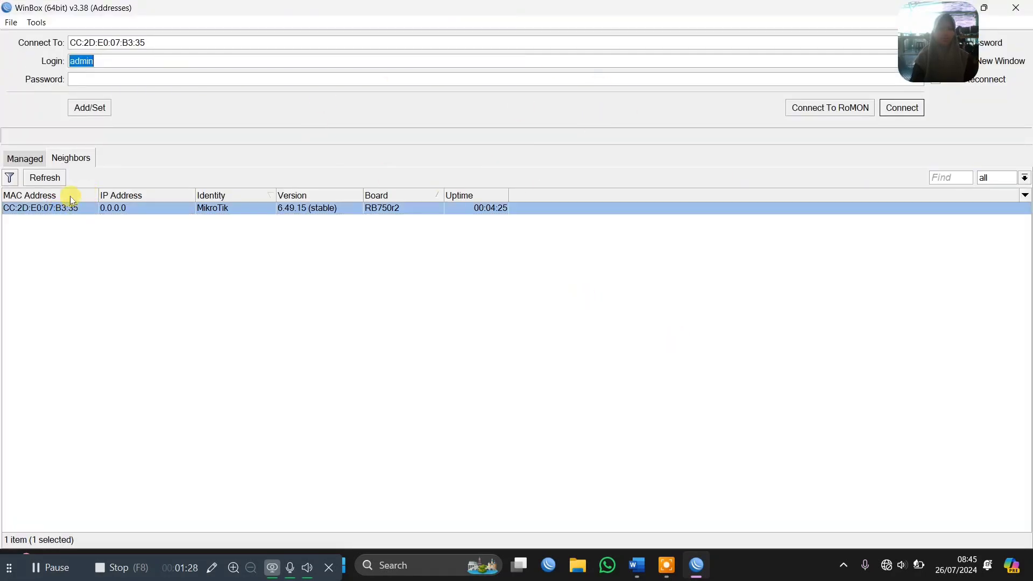
pyautogui.click(891, 111)
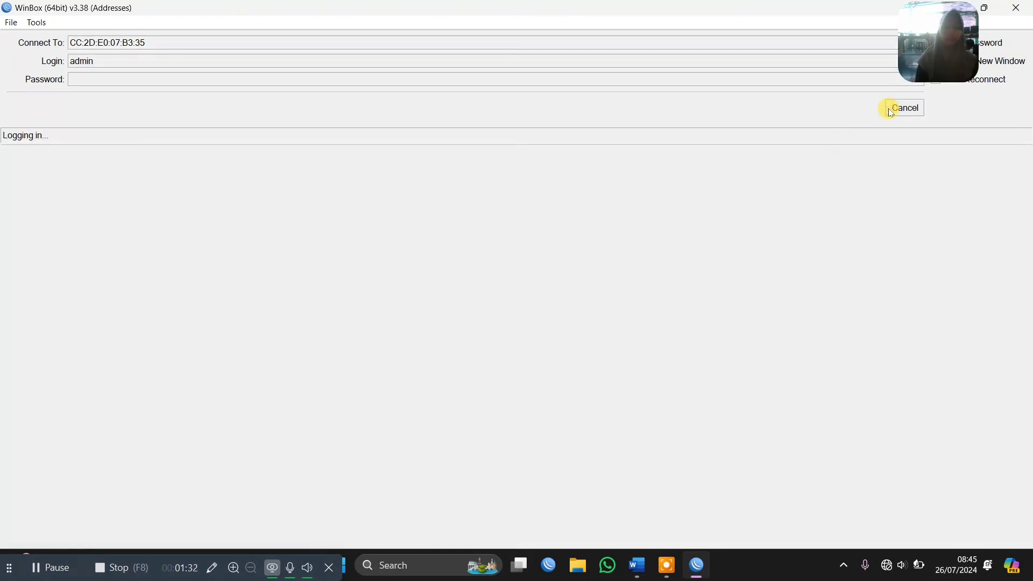
pyautogui.press('Escape')
pyautogui.press('Escape')
pyautogui.press('Escape')
pyautogui.press('Escape')
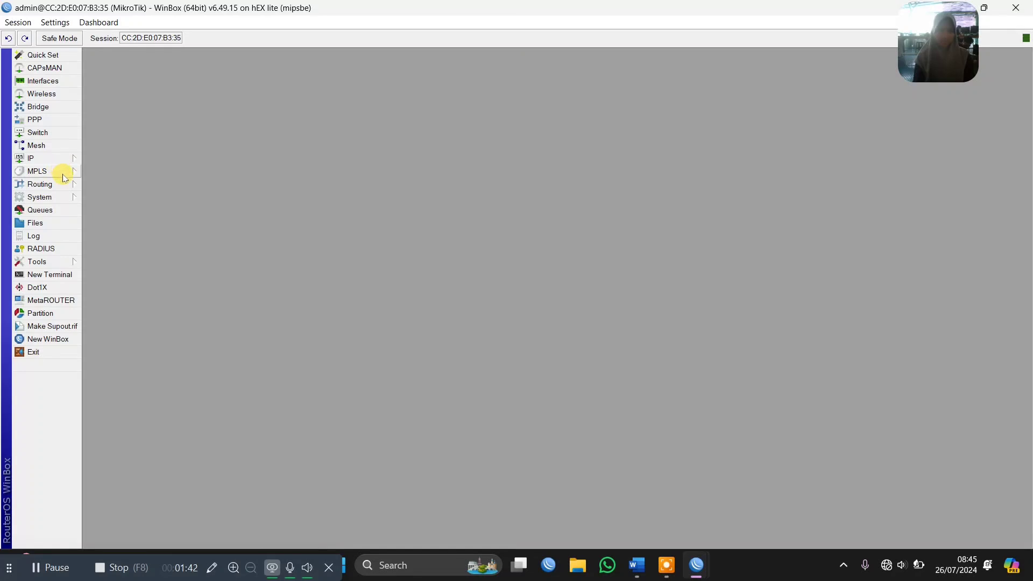
# Set the router's system identity to "mikrotik", the administrator's first name and "dirut2", joined without spaces
pyautogui.click(62, 200)
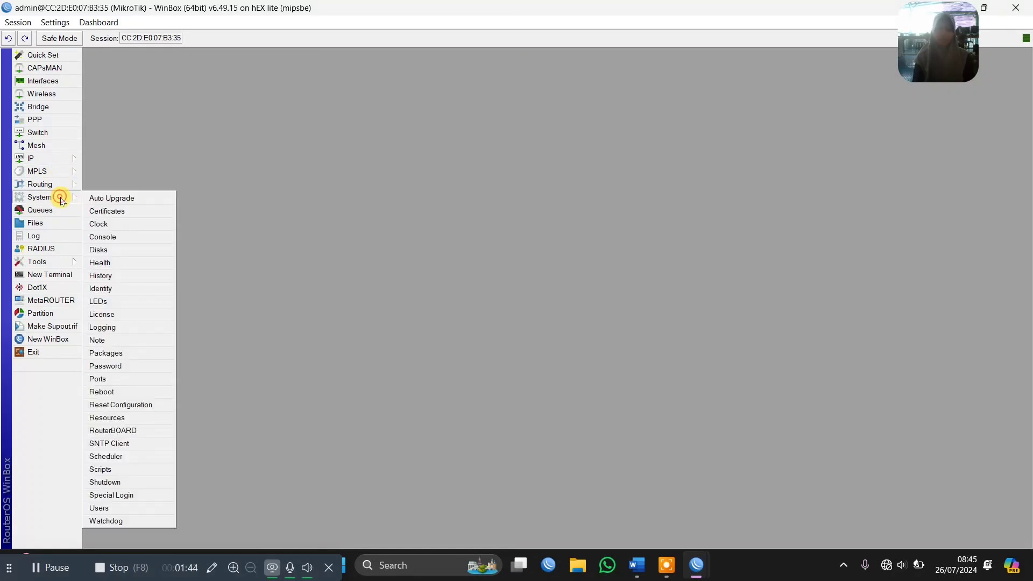
pyautogui.click(125, 293)
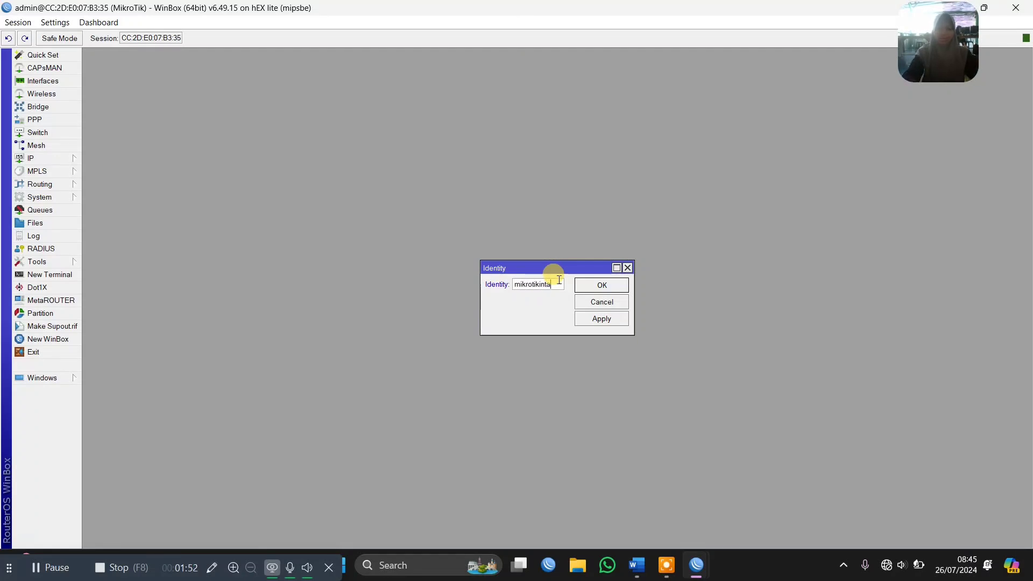
pyautogui.write('mikrotikintandirut')
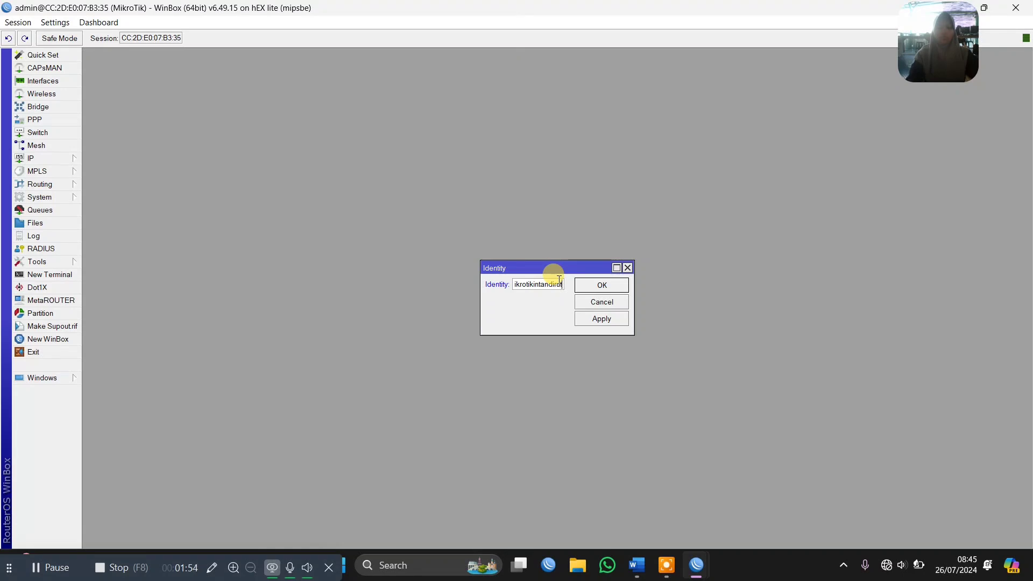
pyautogui.press('Return')
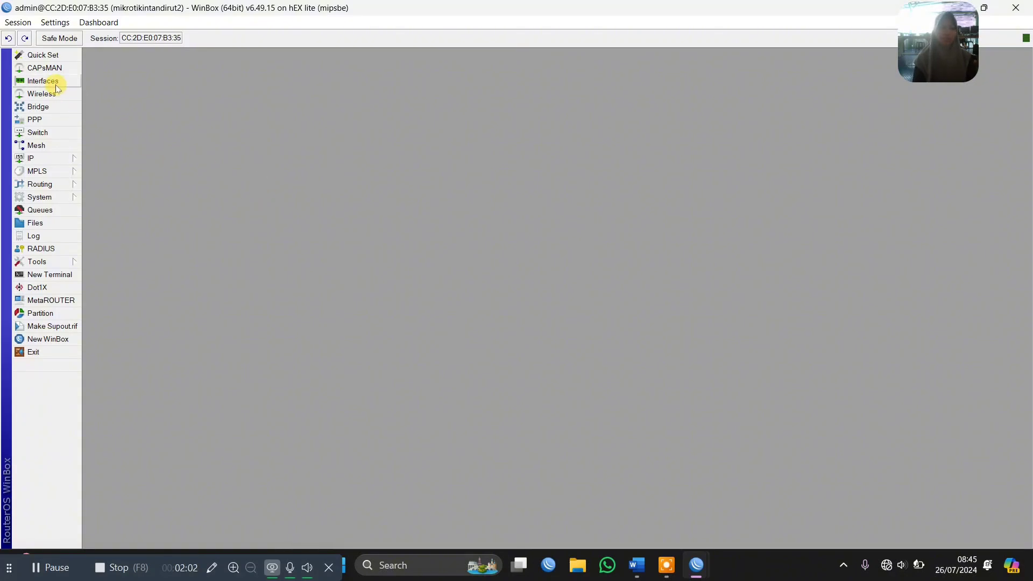
# Consult the network topology diagram in Word and give the router's ether1 interface the comment SUMBER INTERNET in WinBox
pyautogui.click(35, 80)
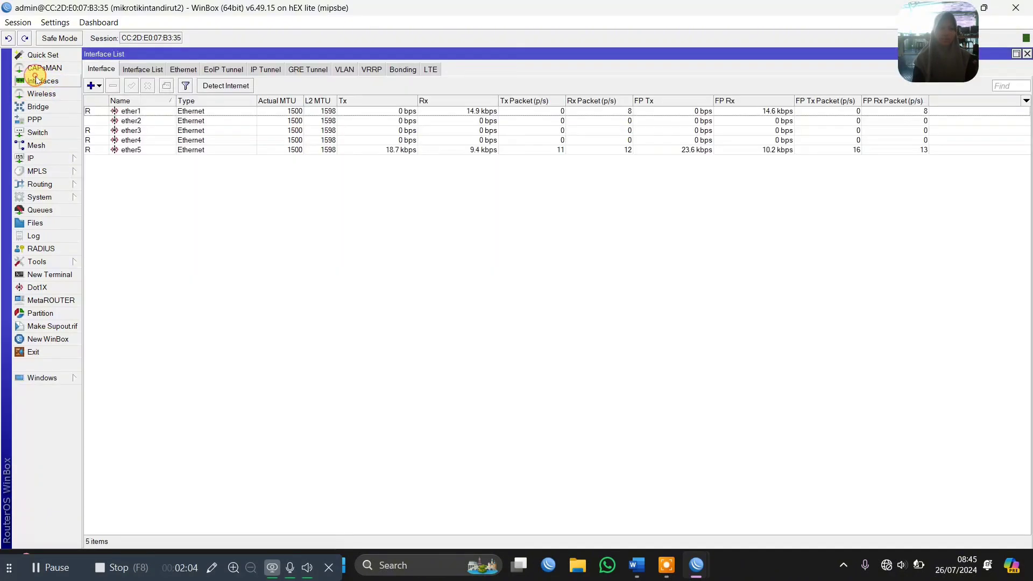
pyautogui.click(132, 112)
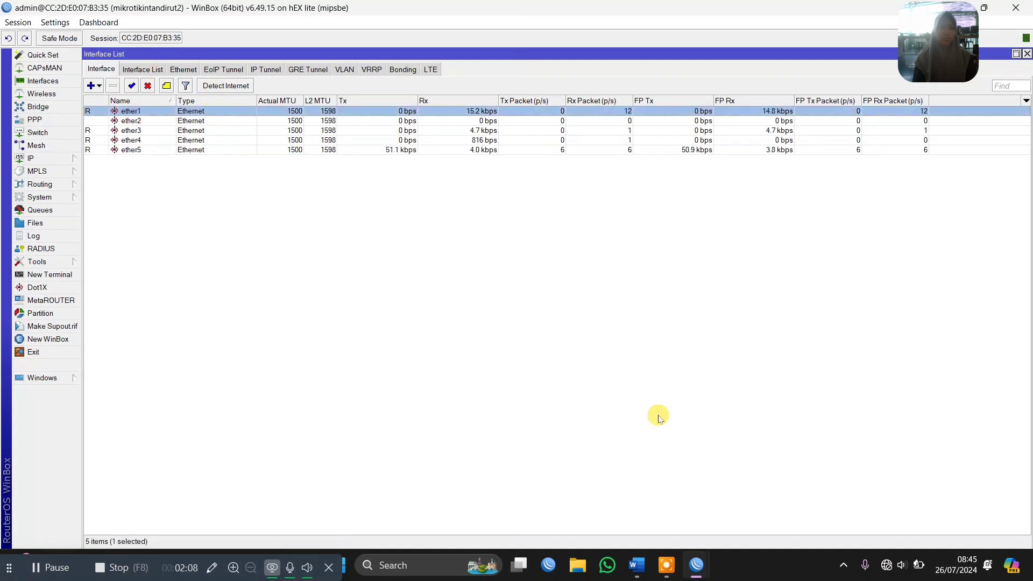
pyautogui.click(637, 565)
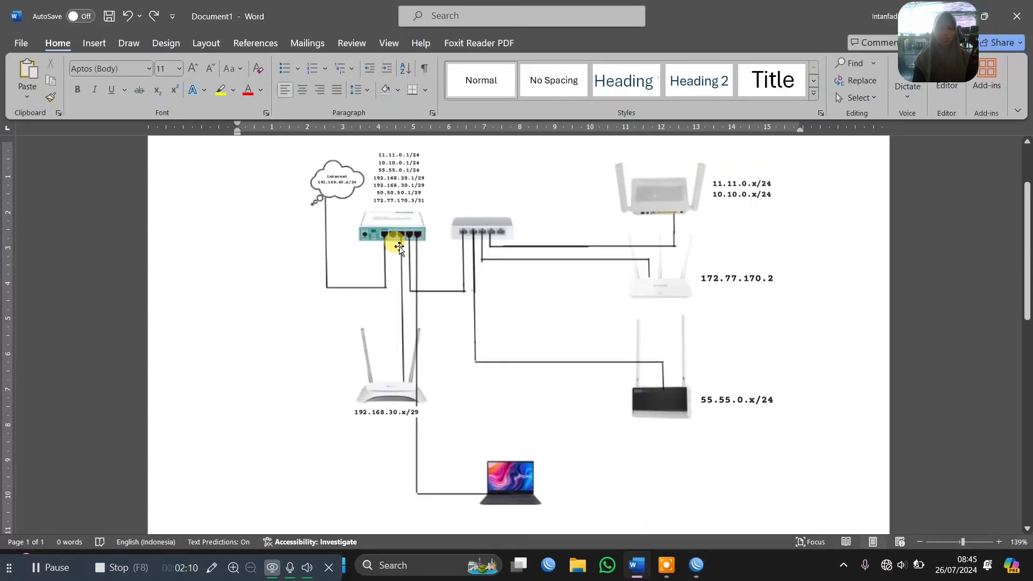
pyautogui.scroll(8, 400, 248)
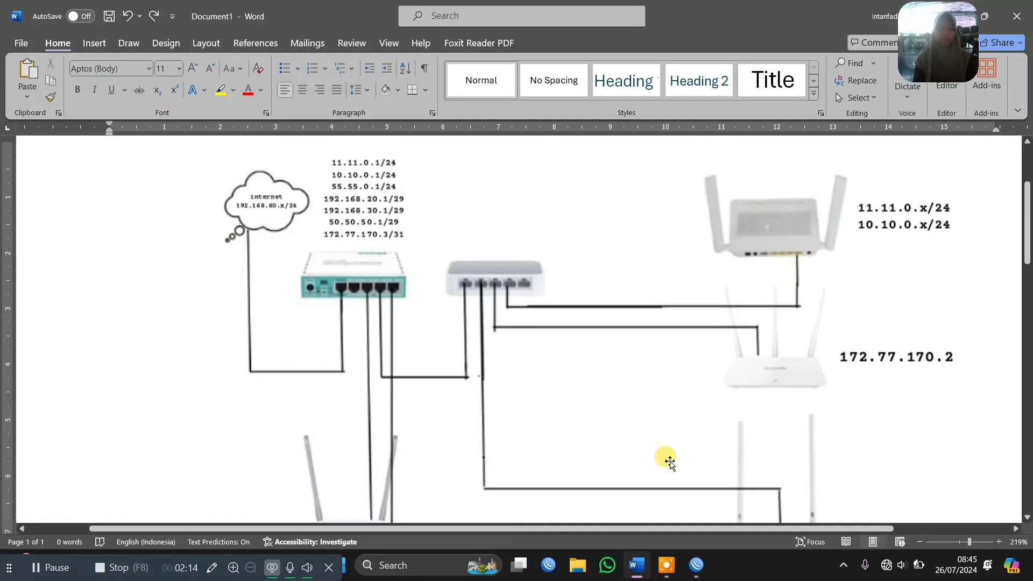
pyautogui.moveTo(696, 565)
pyautogui.click(748, 517)
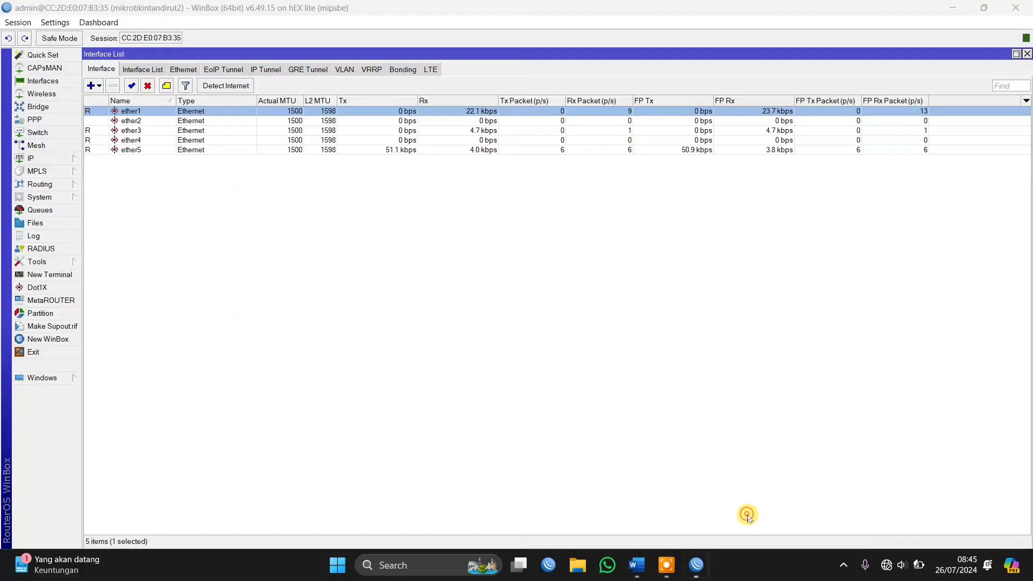
pyautogui.click(166, 86)
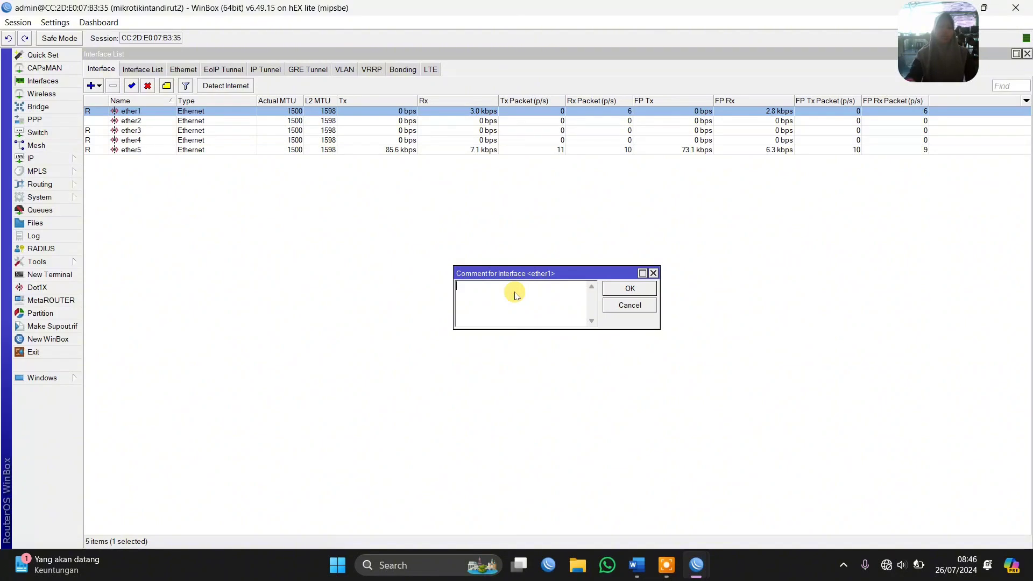
pyautogui.write('SUMBER')
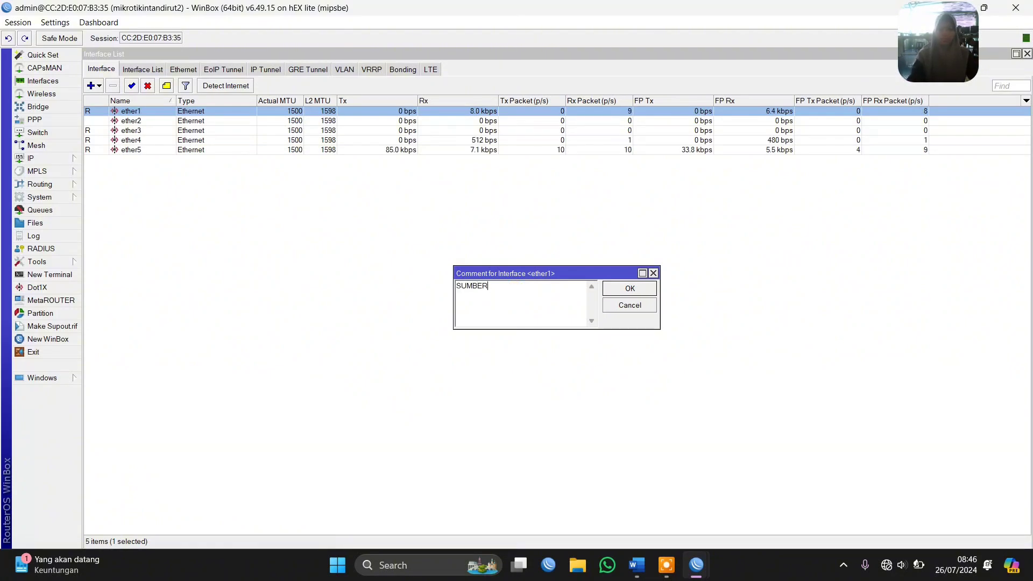
pyautogui.write(' INTERNET')
pyautogui.press('Return')
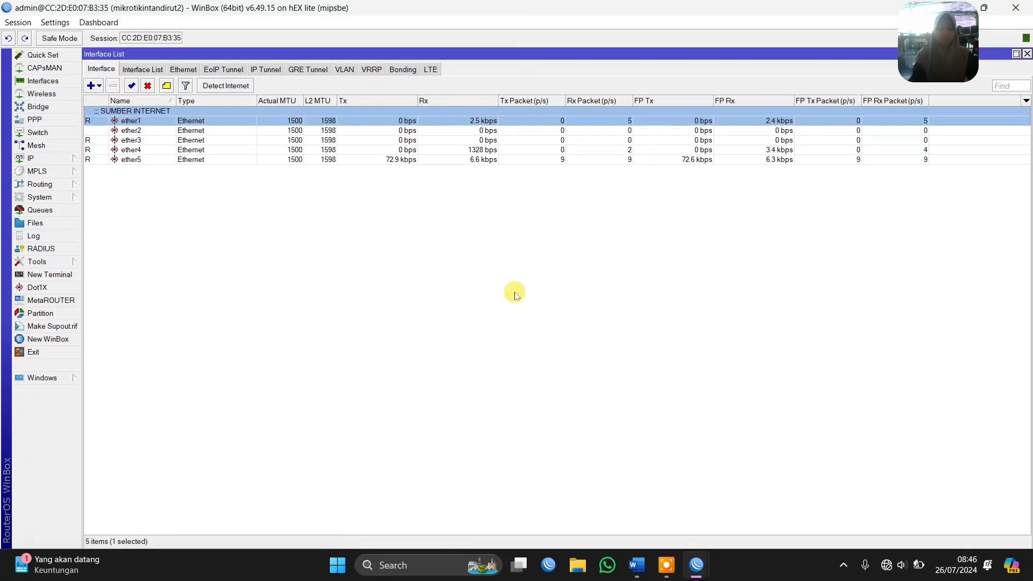
# Add the comment LOCAL LAN to the ether2 interface
pyautogui.click(236, 131)
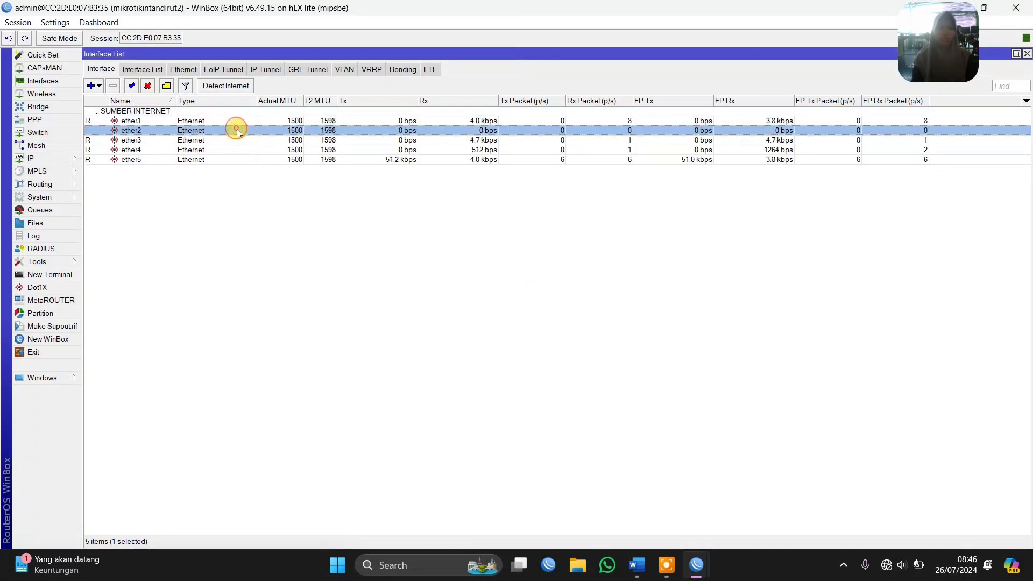
pyautogui.click(166, 86)
pyautogui.write('LOCAL LAN')
pyautogui.press('Return')
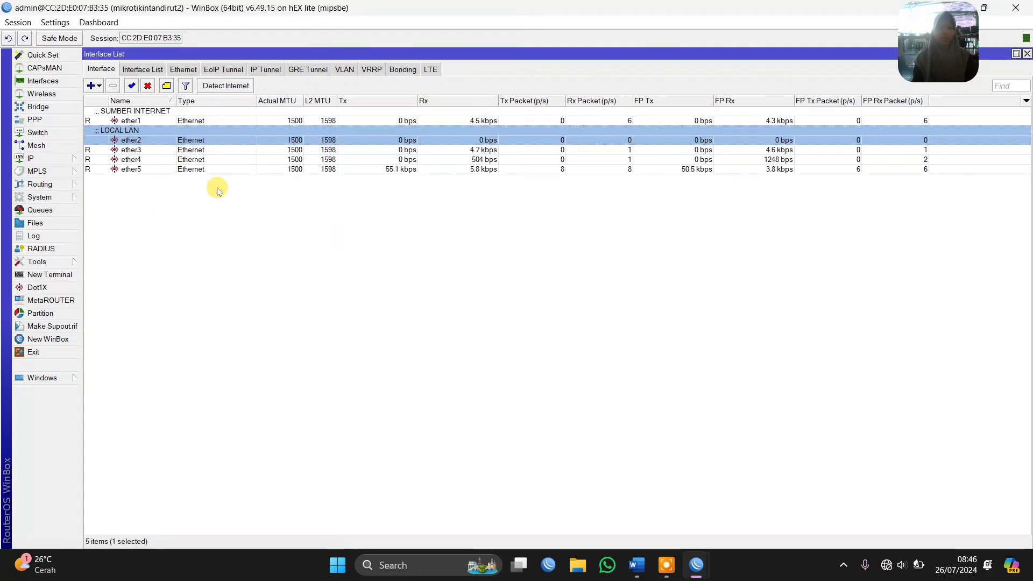
# Add the comment LOCAL DHCP to the ether3 interface
pyautogui.click(146, 151)
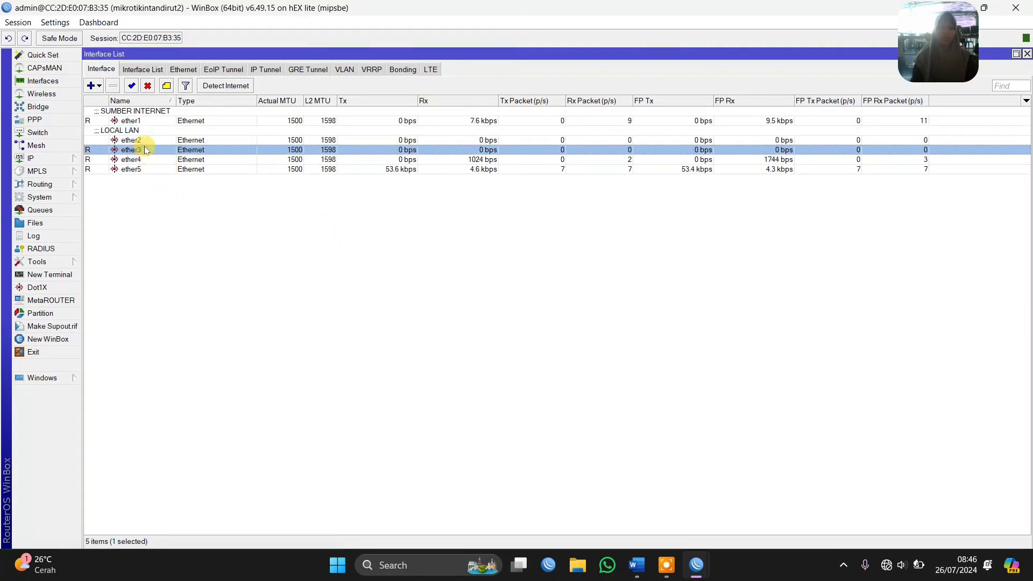
pyautogui.click(166, 86)
pyautogui.write('LOCAL DHCP')
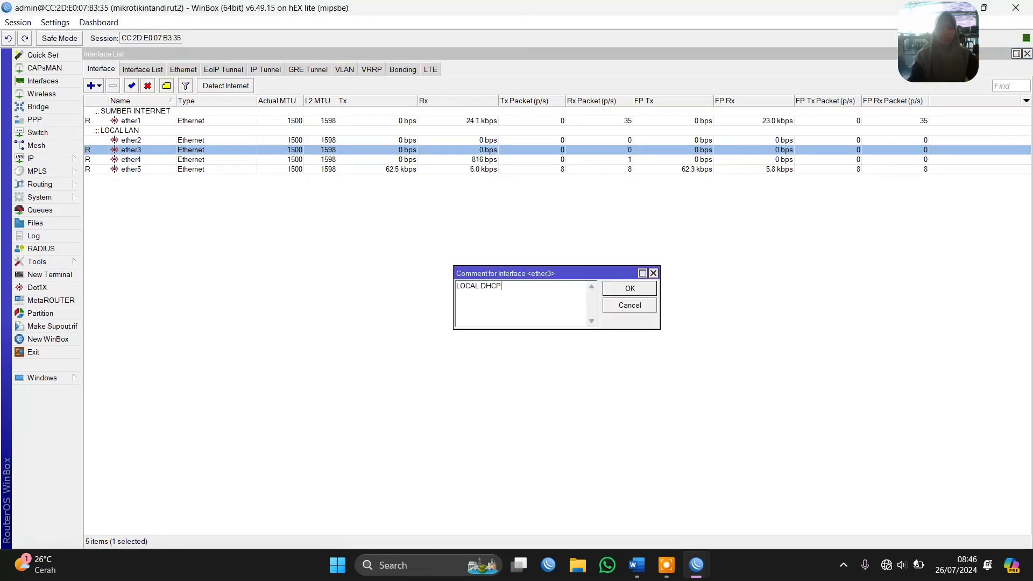
pyautogui.press('Return')
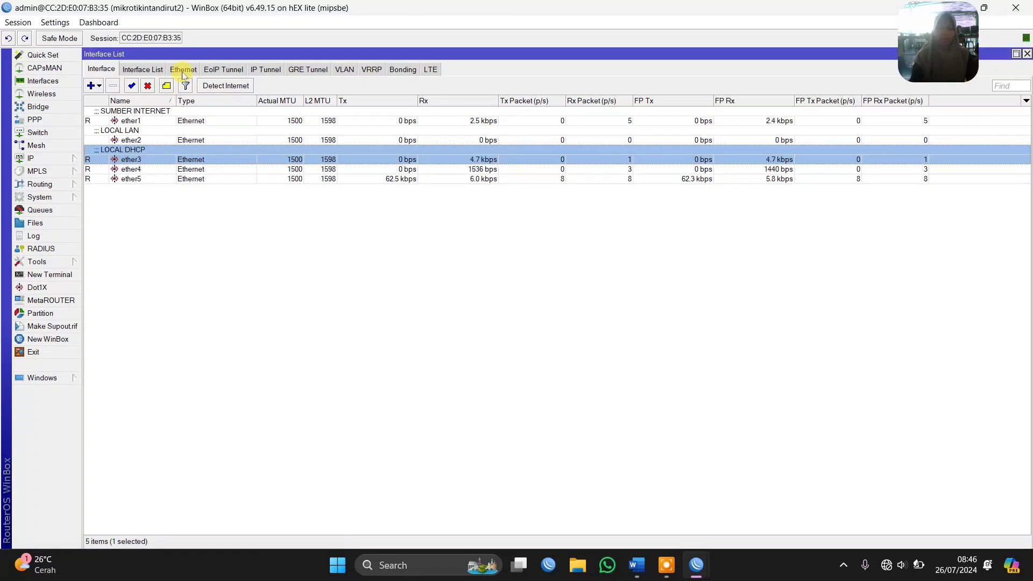
# Add the comment ALL to the ether4 interface
pyautogui.click(123, 170)
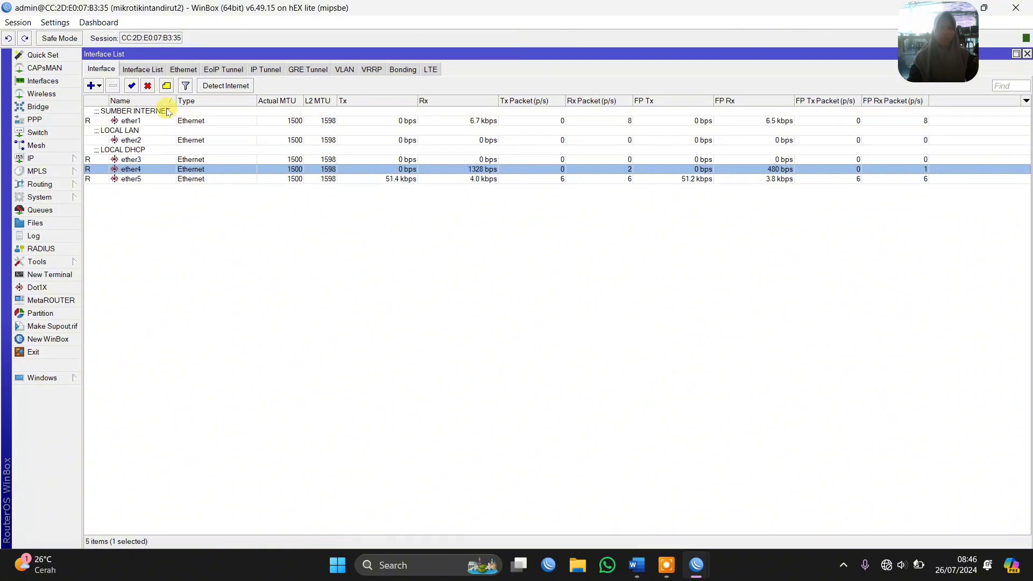
pyautogui.click(166, 87)
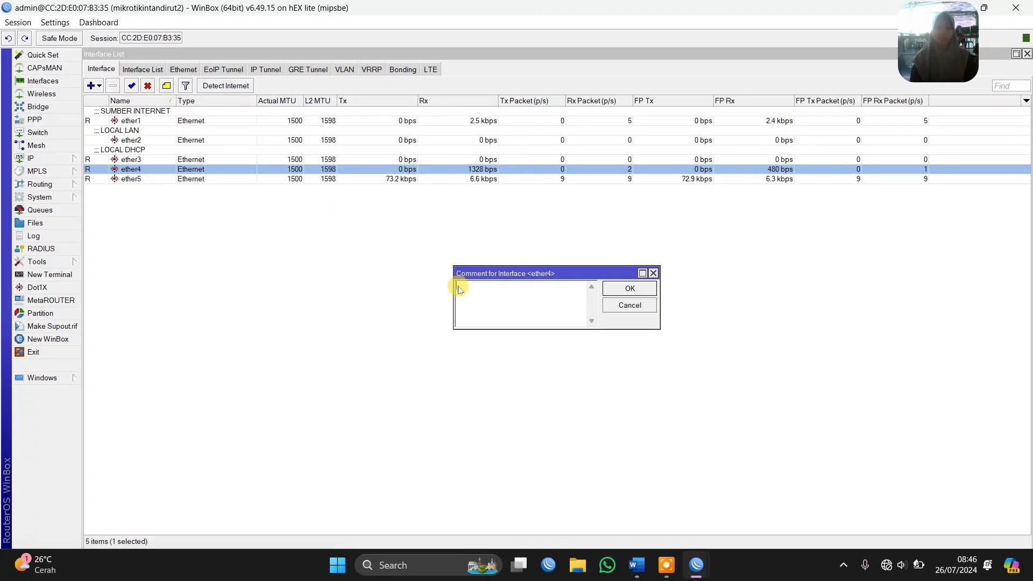
pyautogui.write('A')
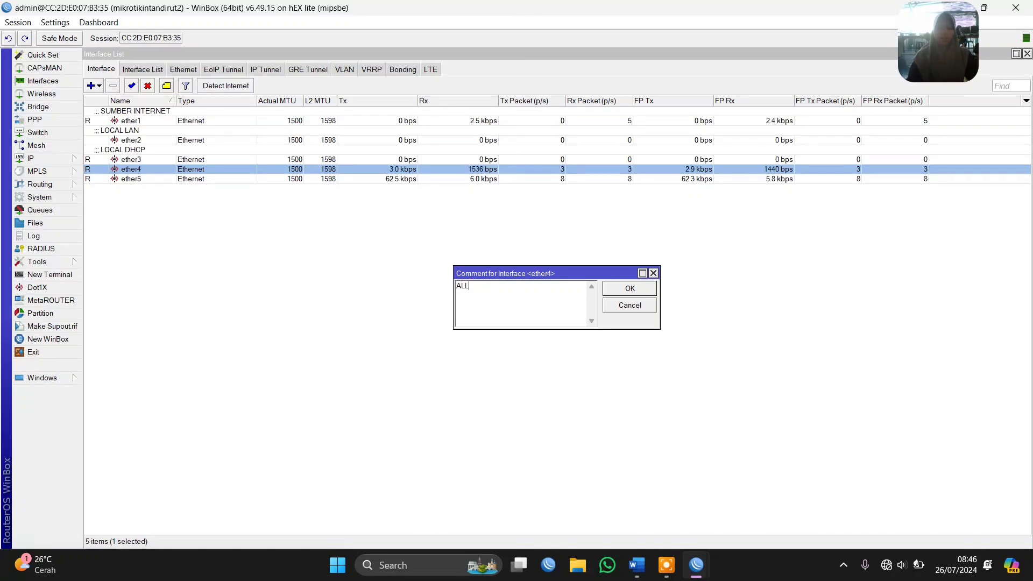
pyautogui.write('LL')
pyautogui.press('Return')
pyautogui.click(280, 214)
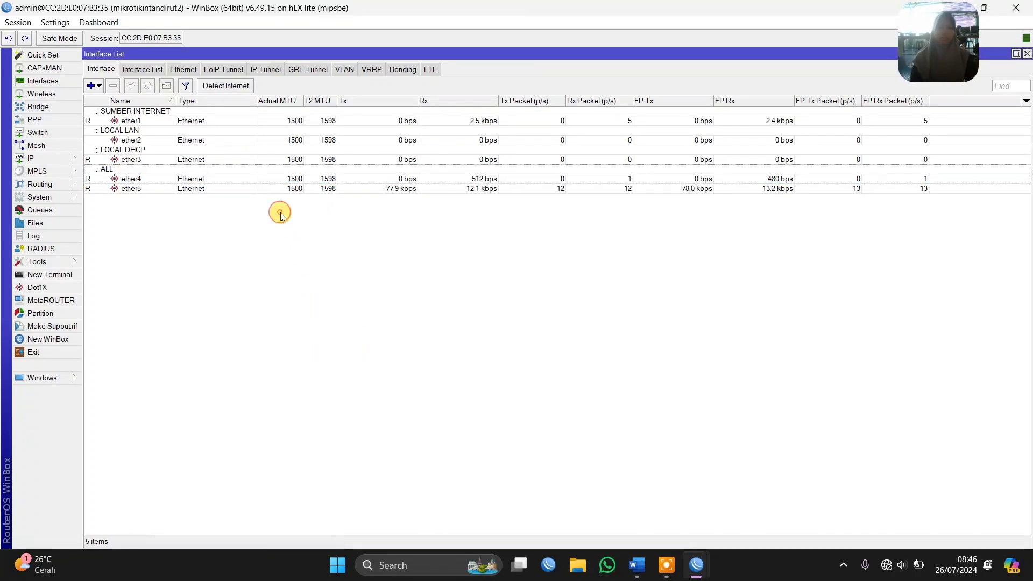
# Add the comment MEREMOTE MIKROTIK to the ether5 interface
pyautogui.click(237, 189)
pyautogui.click(166, 86)
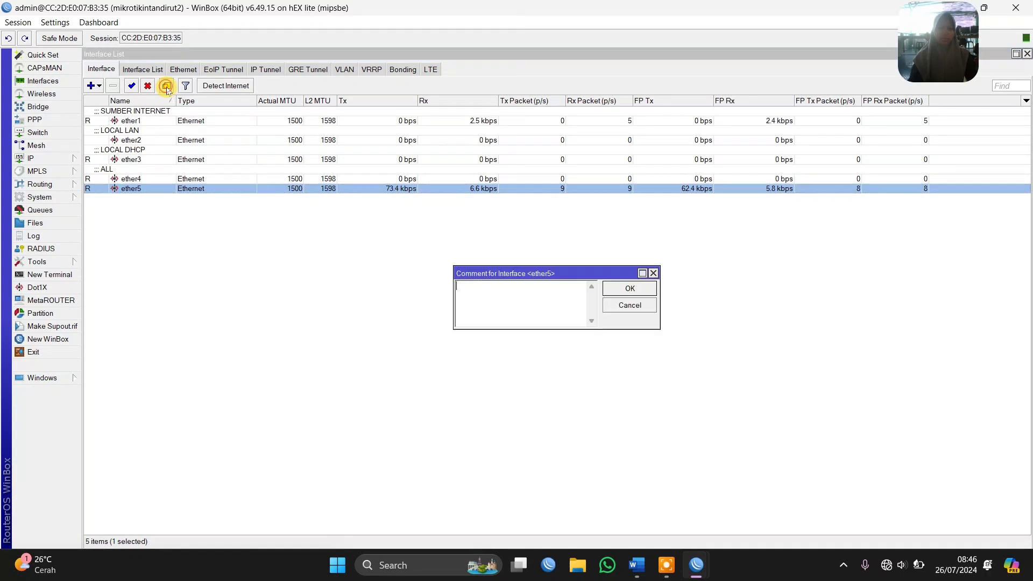
pyautogui.write('MEREMOTE MIKROTIK')
pyautogui.press('Return')
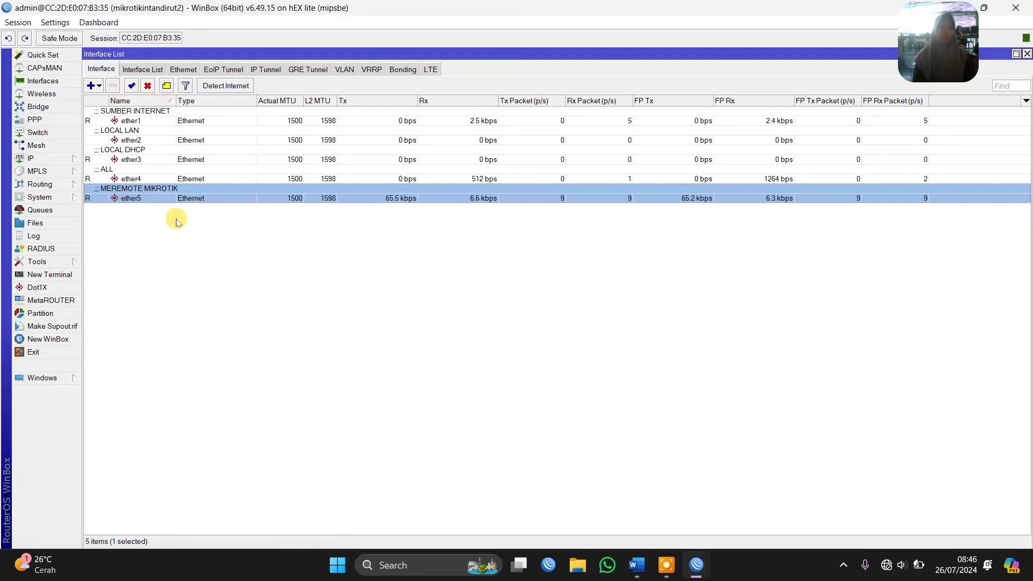
# Create a VLAN interface named VLAN10PPPOE with VLAN ID 10 on ether4
pyautogui.click(347, 70)
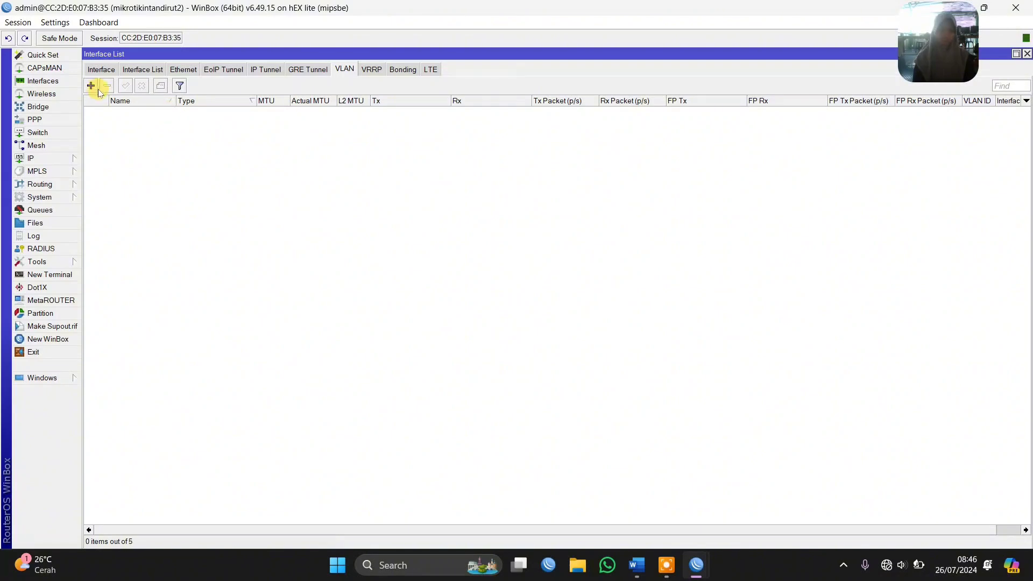
pyautogui.click(91, 85)
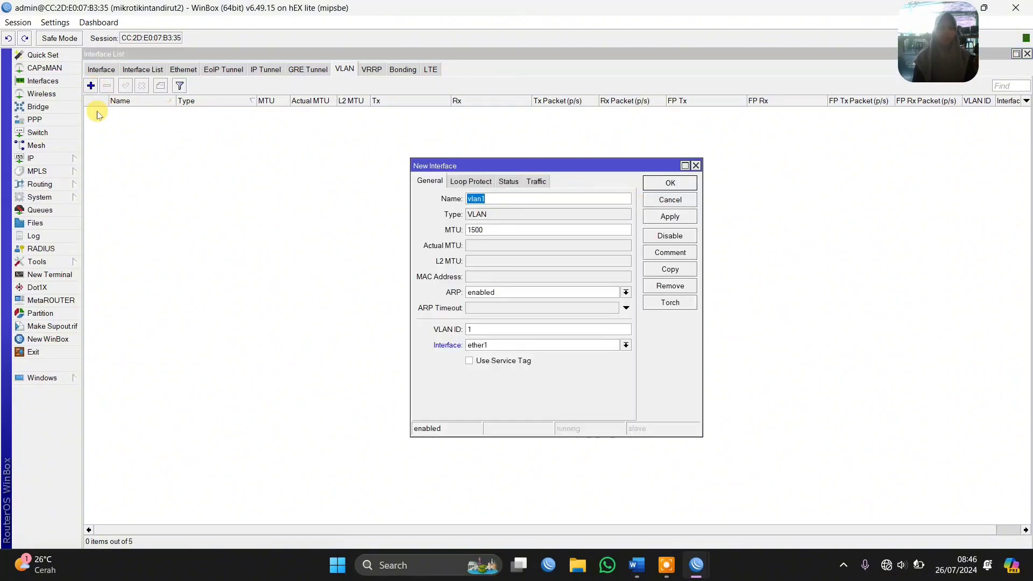
pyautogui.write('VLAN10PPPOE')
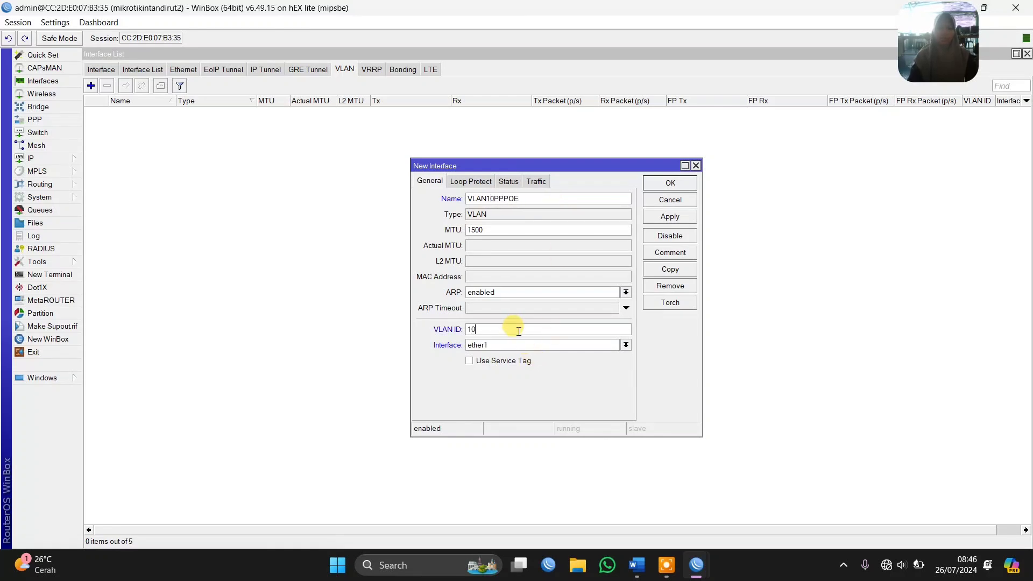
pyautogui.click(496, 344)
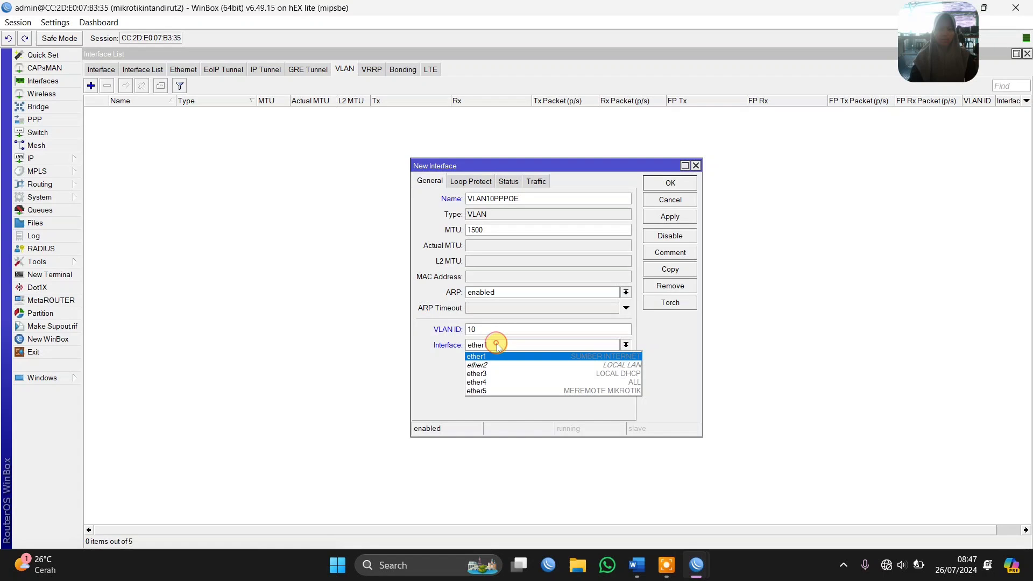
pyautogui.click(502, 382)
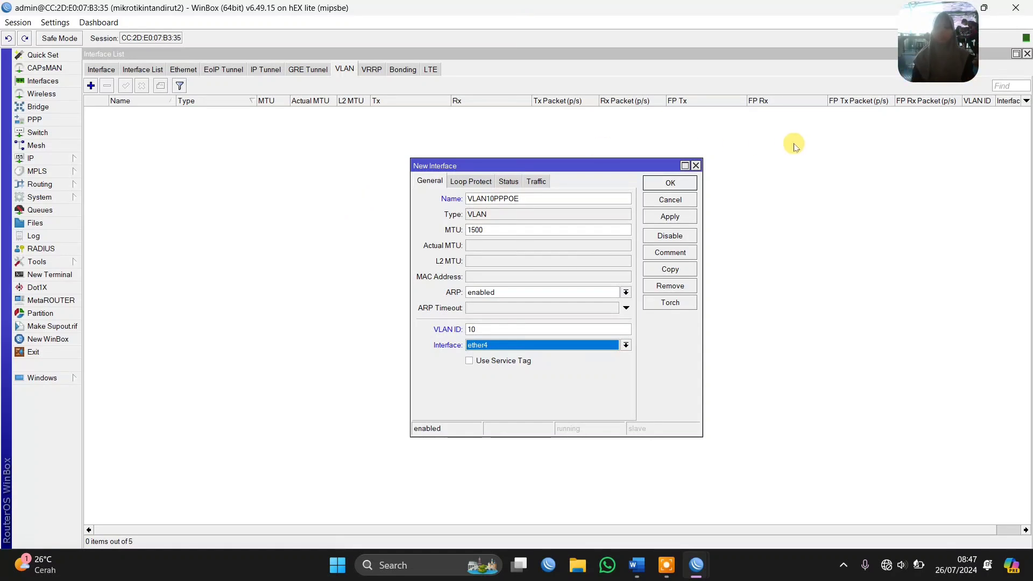
pyautogui.click(672, 216)
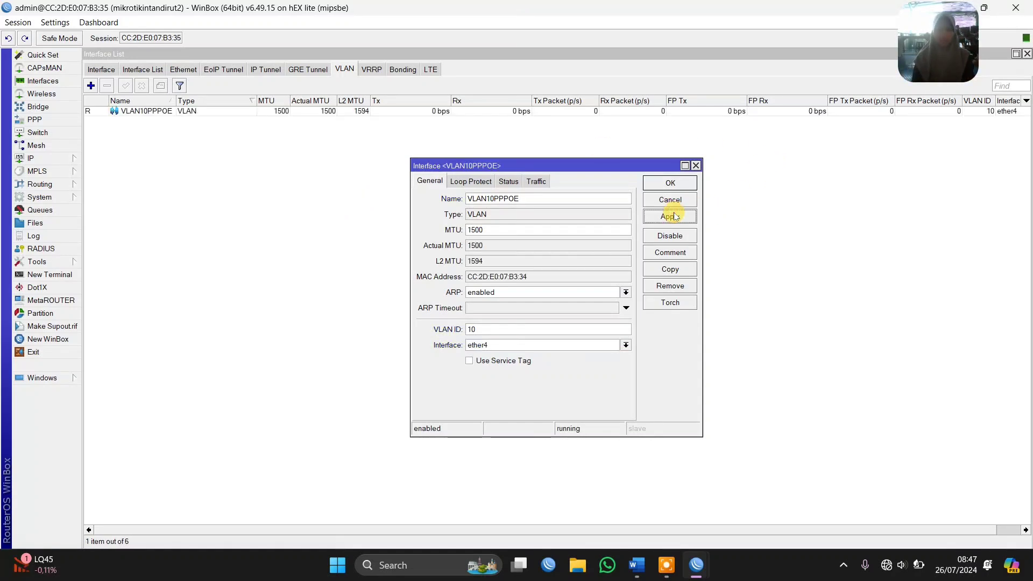
# Copy the VLAN10PPPOE interface as VLAN11HOTSPOT with VLAN ID 11 on ether4
pyautogui.click(672, 272)
pyautogui.click(538, 212)
pyautogui.press('BackSpace')
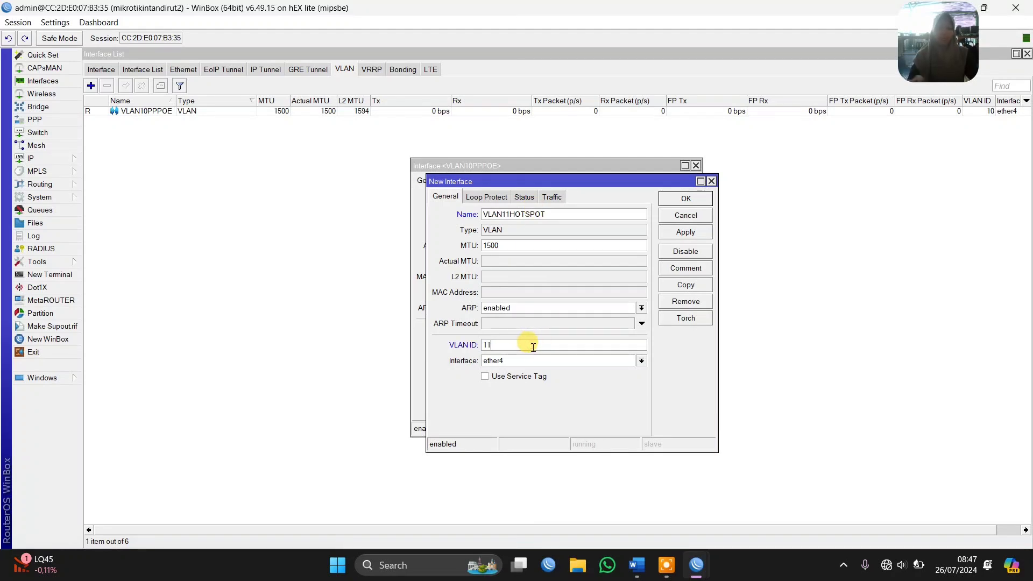
pyautogui.click(502, 347)
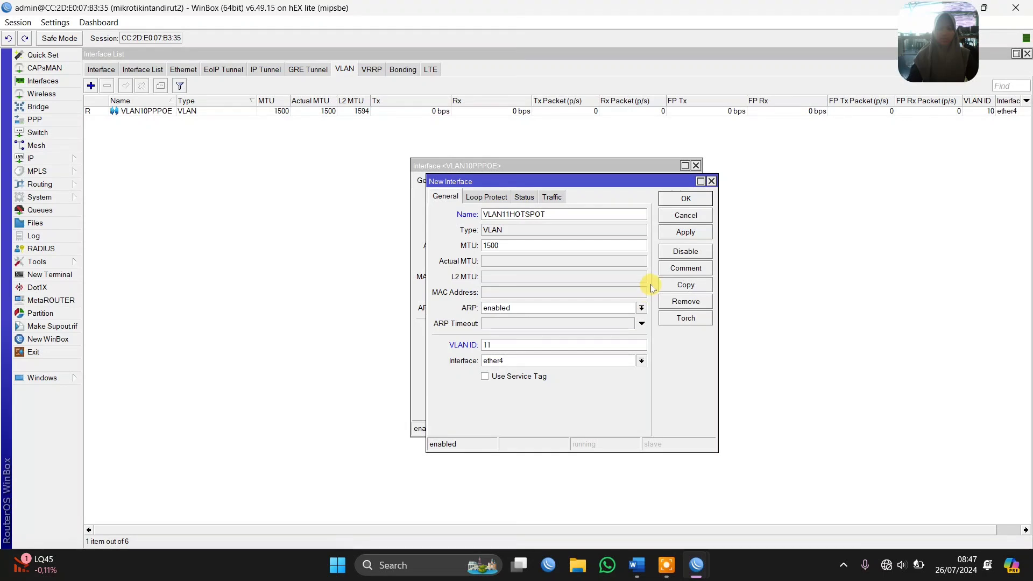
pyautogui.press('Return')
pyautogui.press('Return')
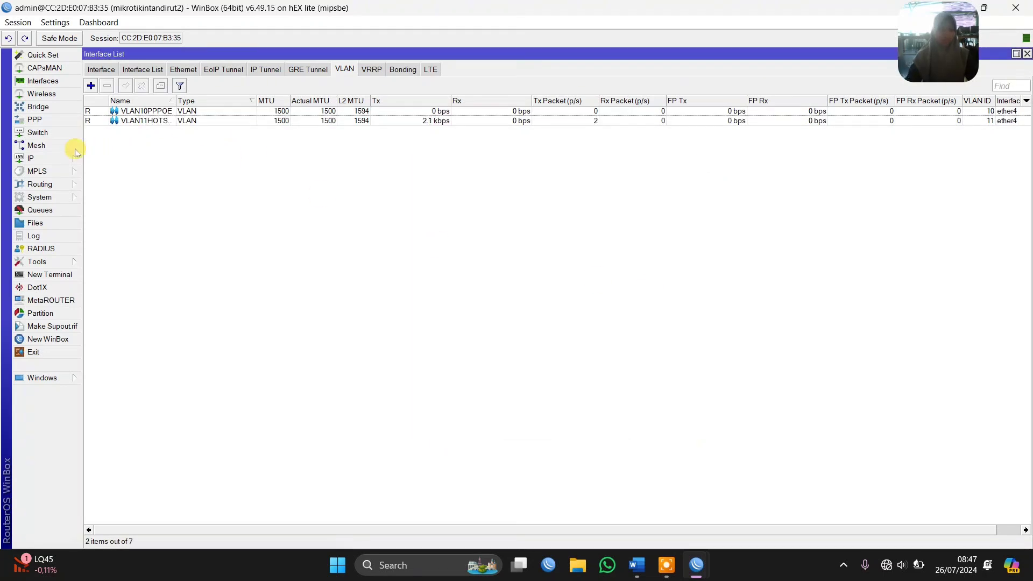
# Add a DHCP client on ether1 with peer DNS, peer NTP and default route enabled, checking the topology diagram in Word
pyautogui.click(47, 158)
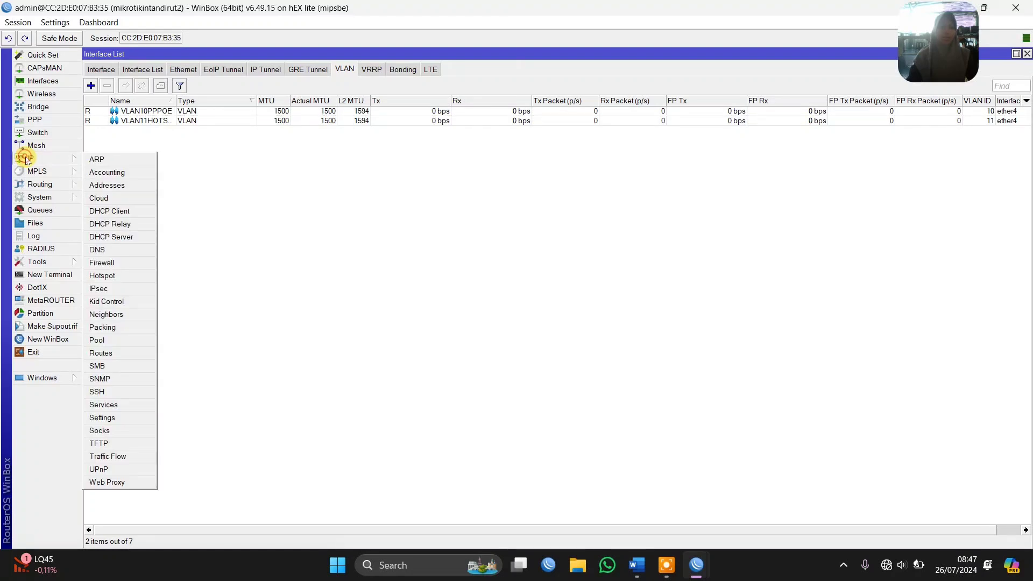
pyautogui.click(121, 211)
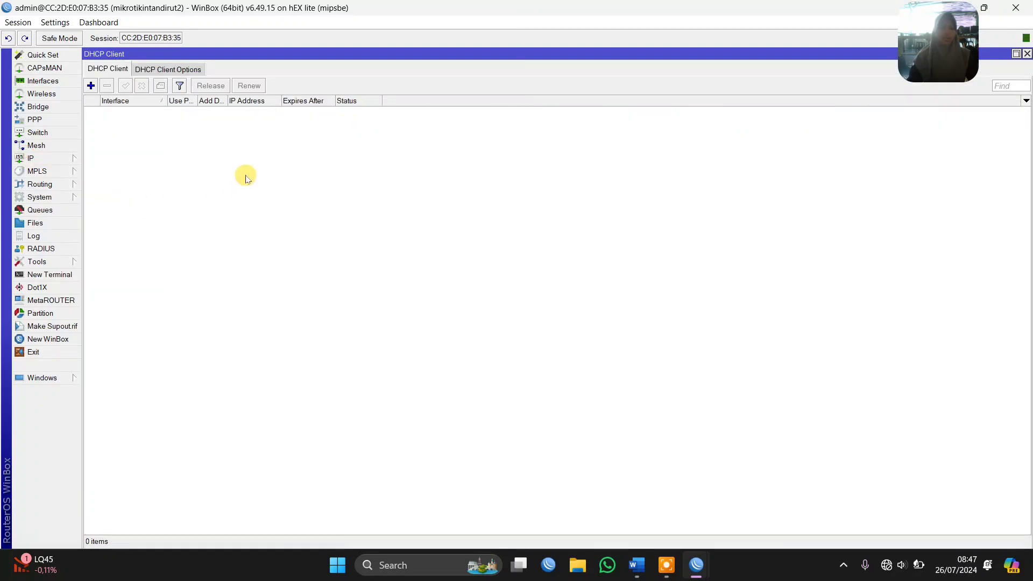
pyautogui.click(91, 85)
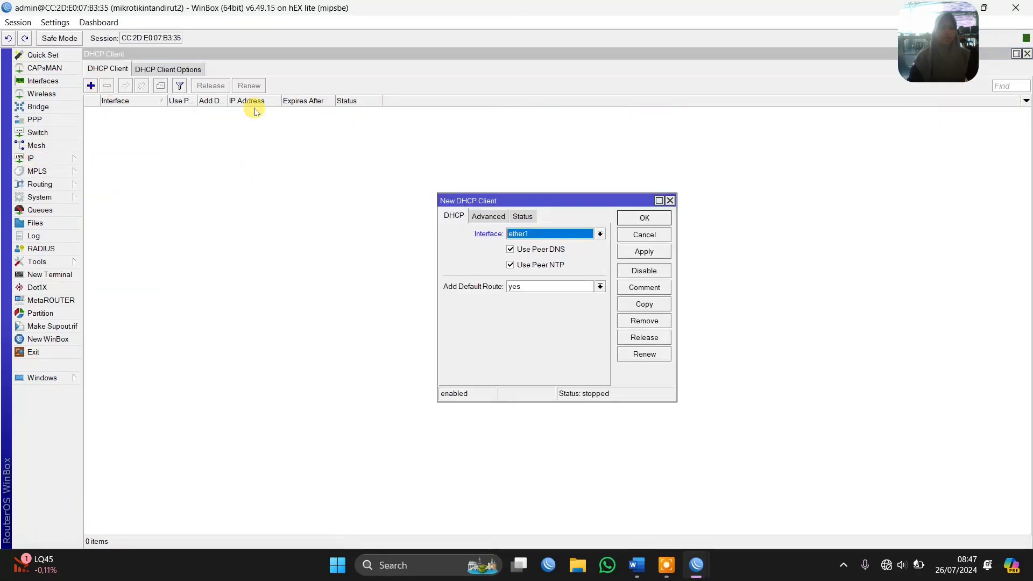
pyautogui.click(645, 564)
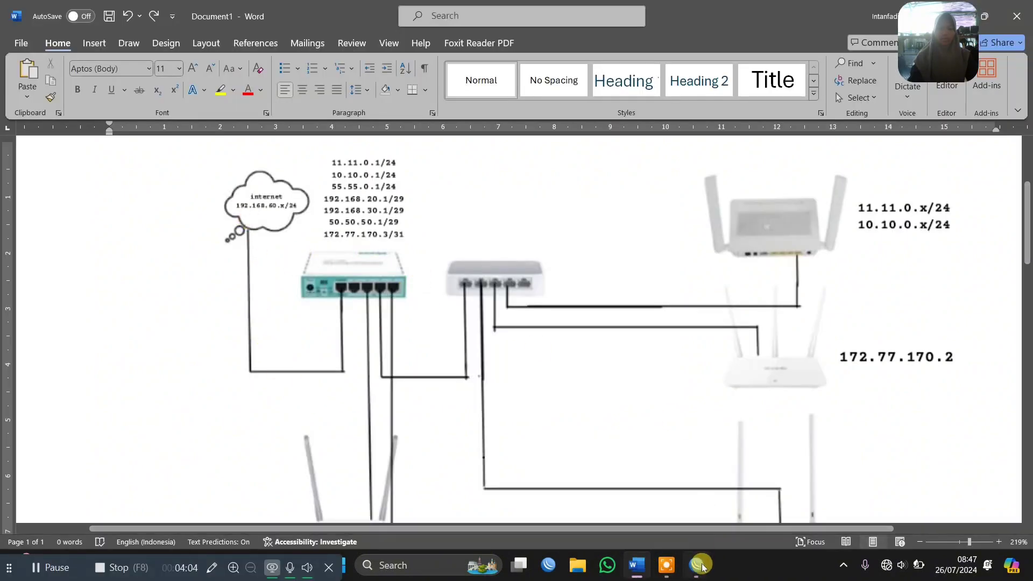
pyautogui.moveTo(697, 565)
pyautogui.click(753, 516)
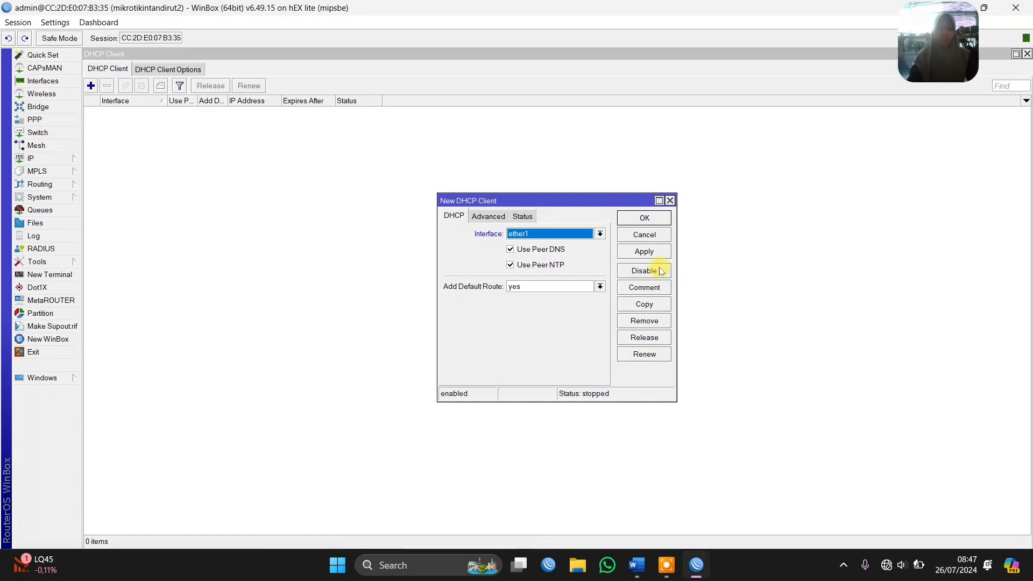
pyautogui.click(644, 252)
pyautogui.click(636, 219)
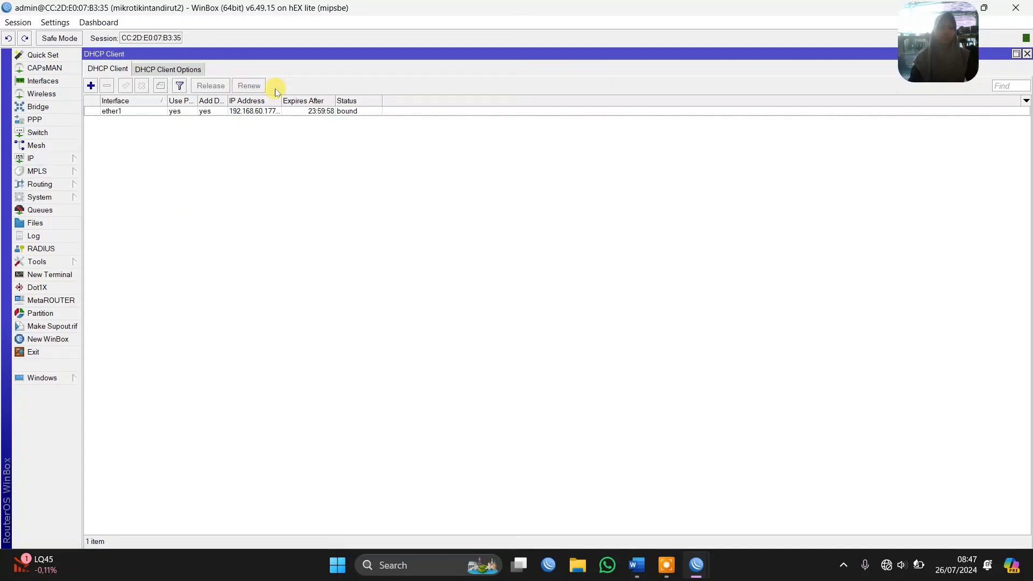
# Add a firewall NAT rule in the srcnat chain with out interface ether1 and the masquerade action
pyautogui.click(63, 164)
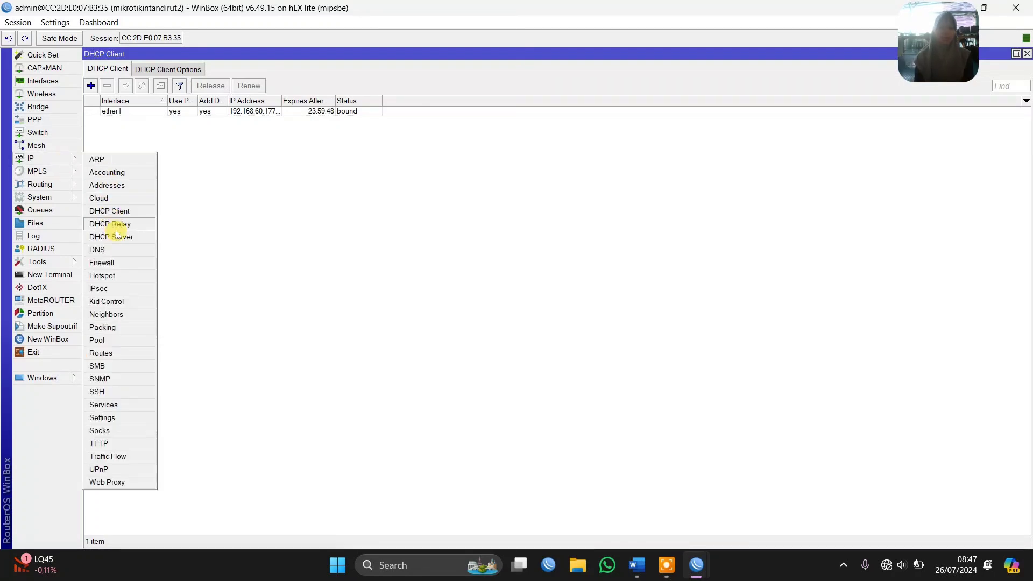
pyautogui.click(121, 262)
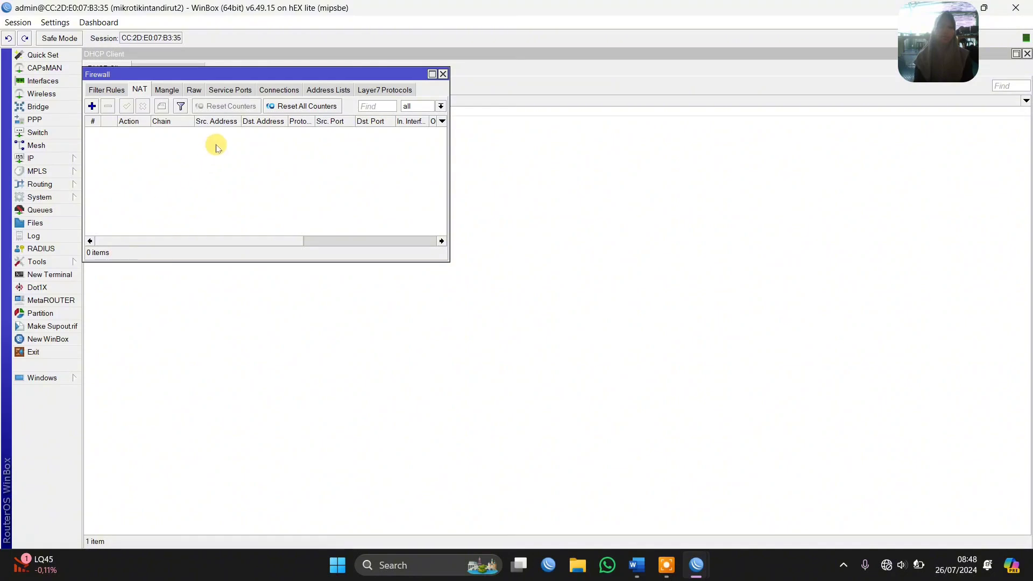
pyautogui.click(45, 159)
pyautogui.click(126, 263)
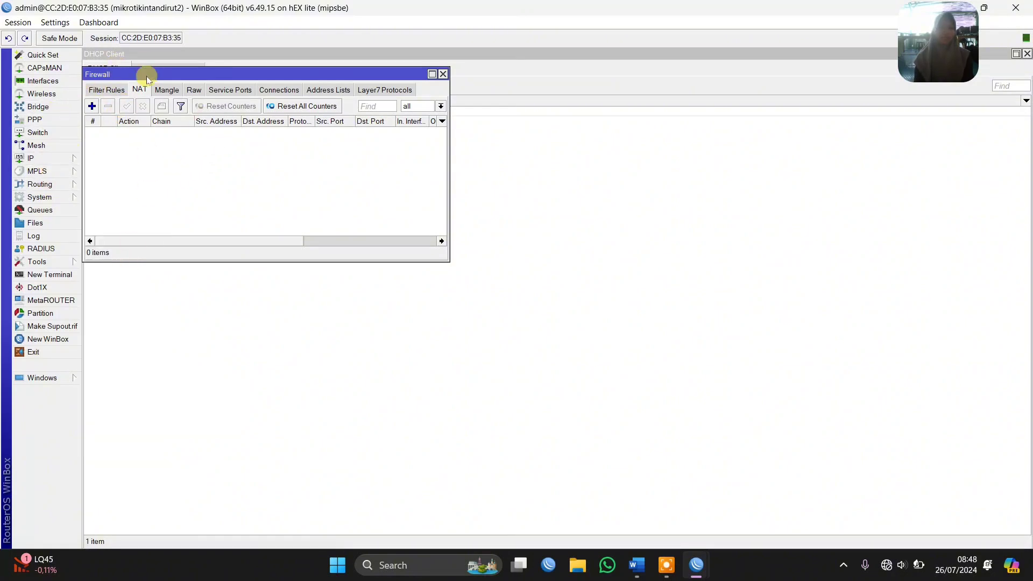
pyautogui.click(92, 106)
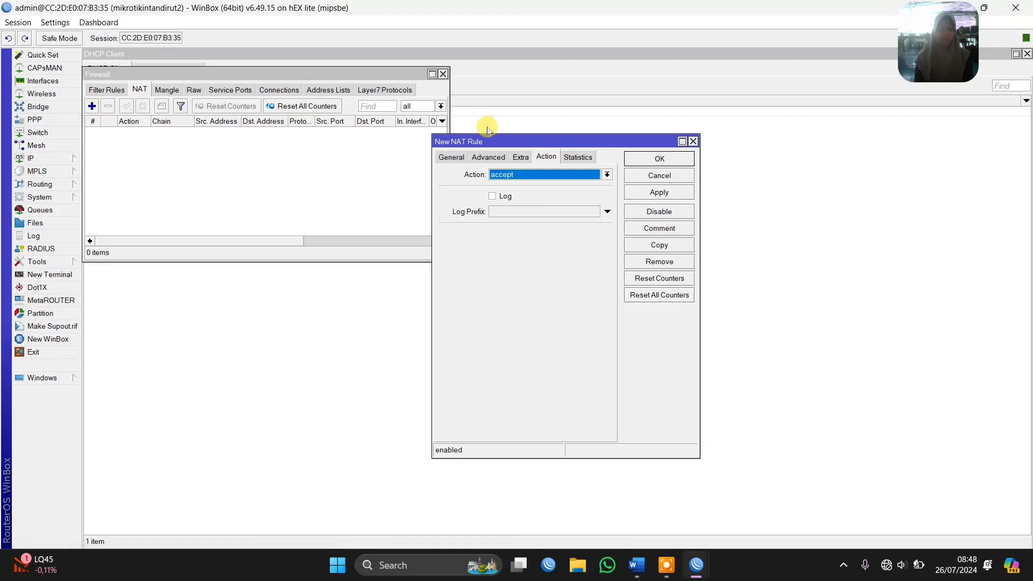
pyautogui.click(457, 157)
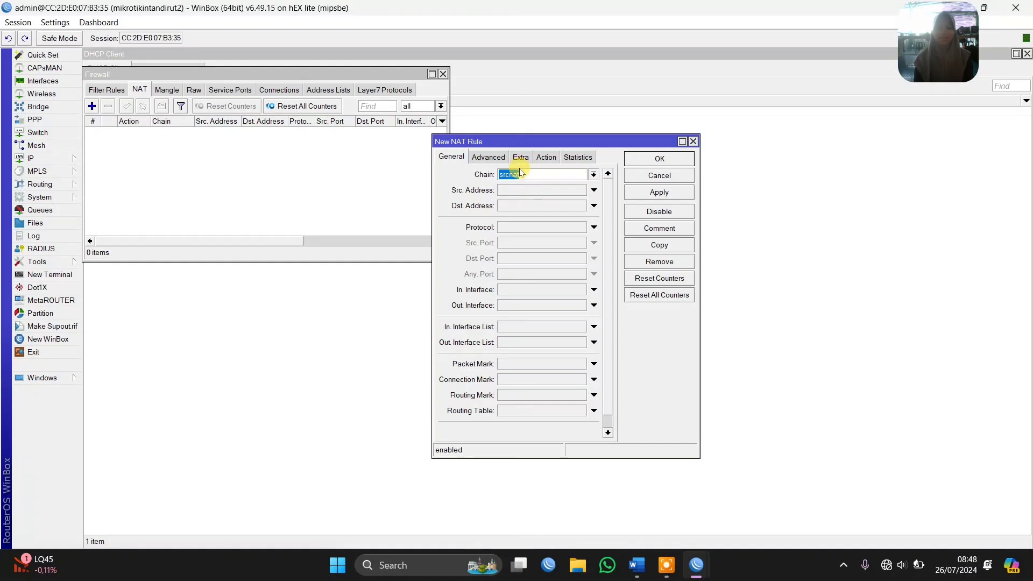
pyautogui.click(523, 306)
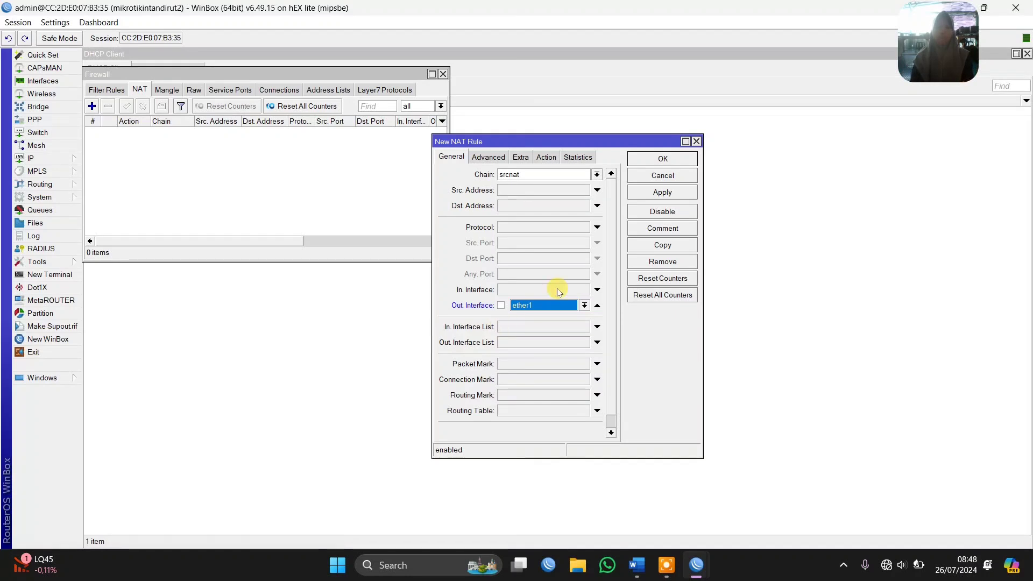
pyautogui.click(546, 156)
pyautogui.click(548, 175)
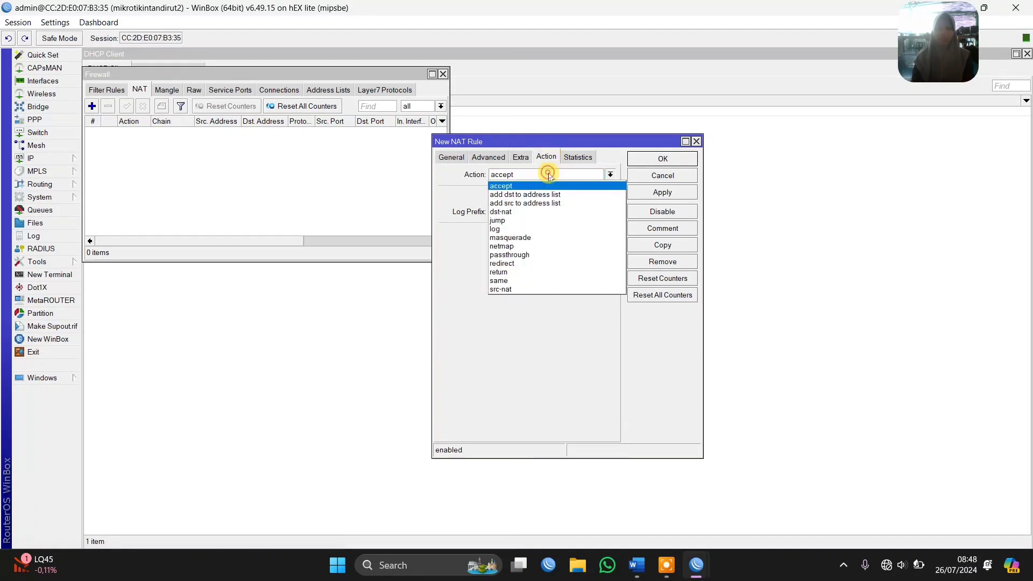
pyautogui.click(543, 238)
pyautogui.press('Return')
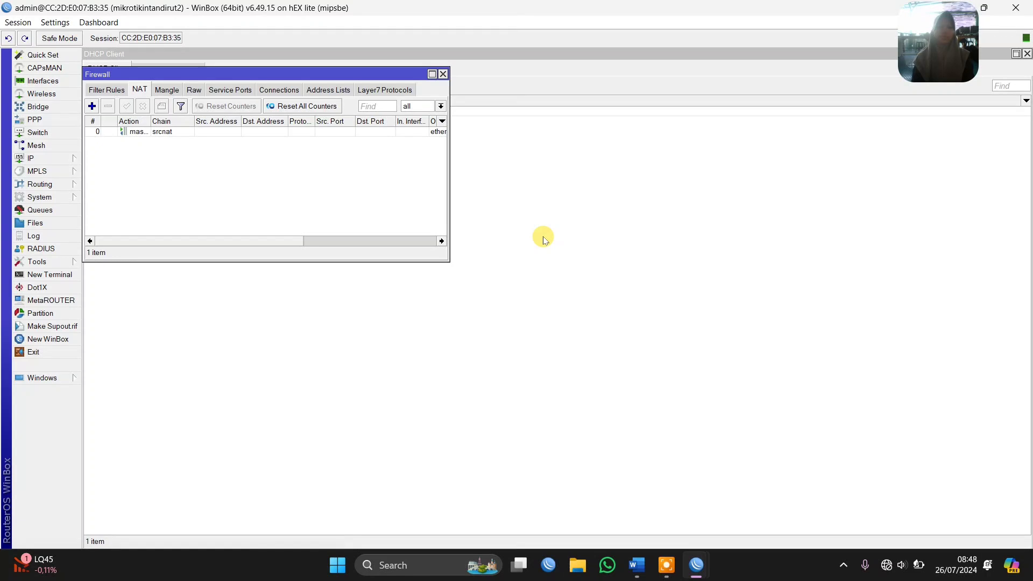
# Set the DNS servers to 8.8.8.8 and 8.8.4.4 and allow remote requests
pyautogui.click(42, 158)
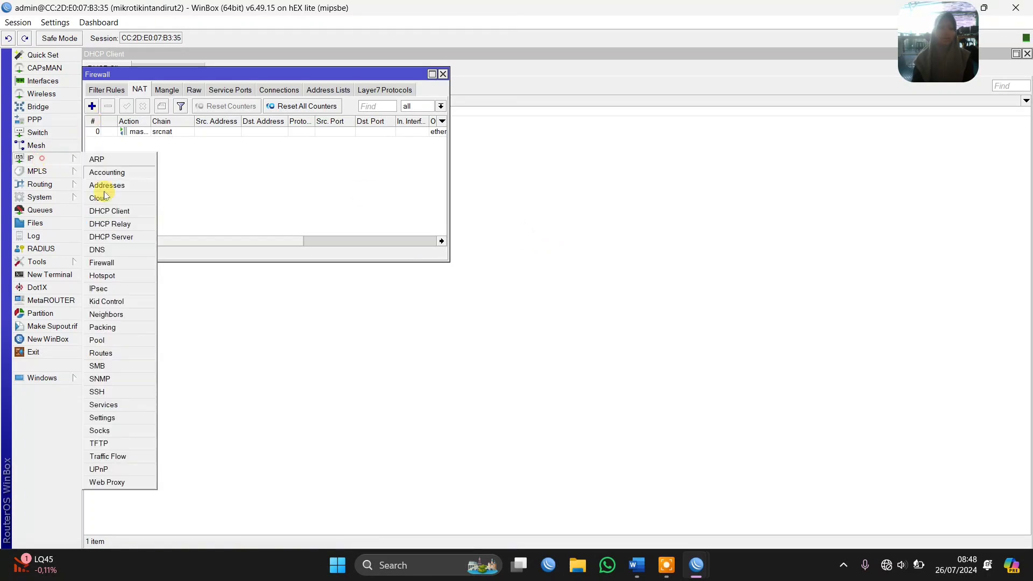
pyautogui.click(107, 251)
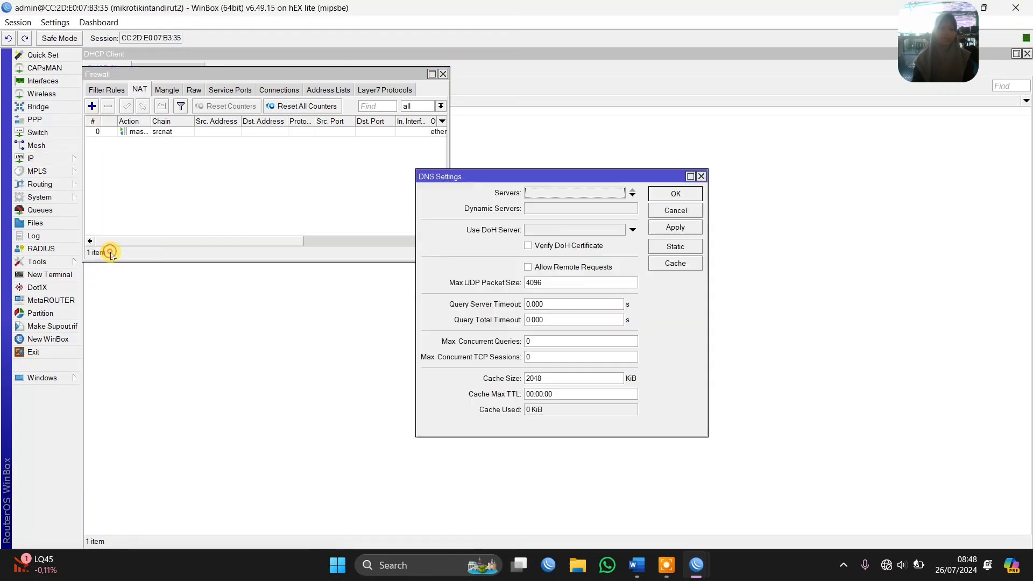
pyautogui.click(557, 194)
pyautogui.write('8.8.8.8')
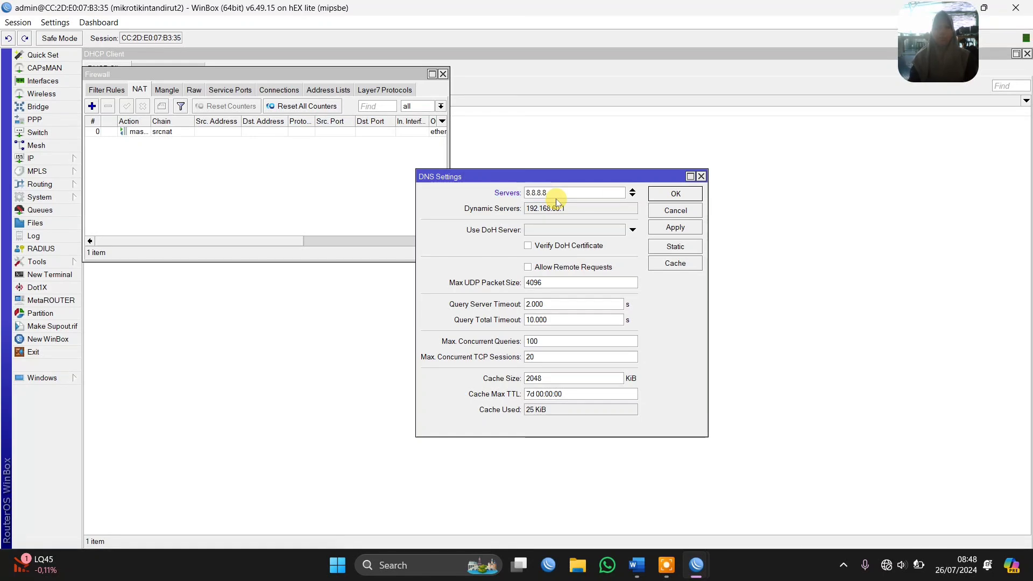
pyautogui.click(633, 197)
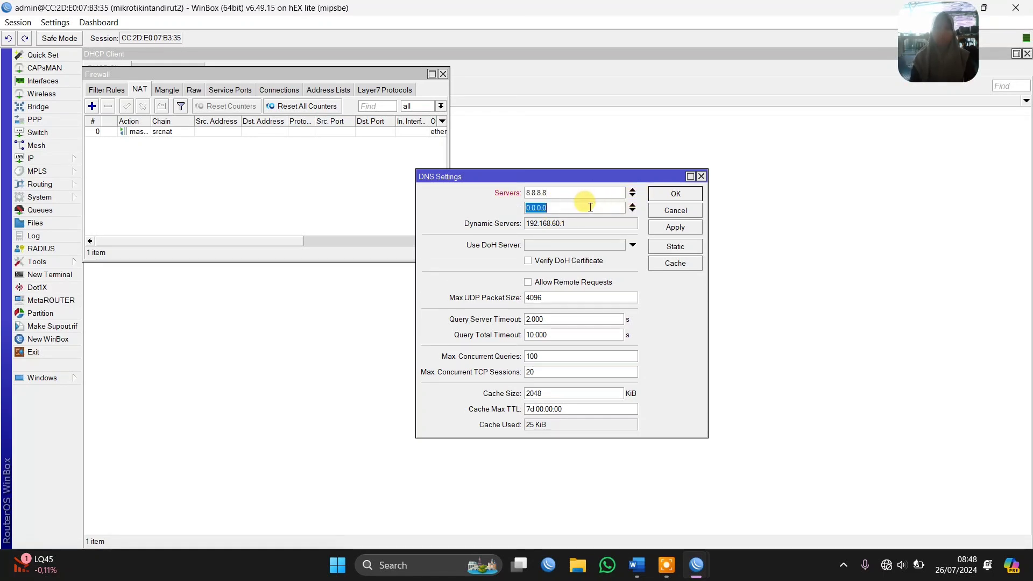
pyautogui.write('8.8.4.4')
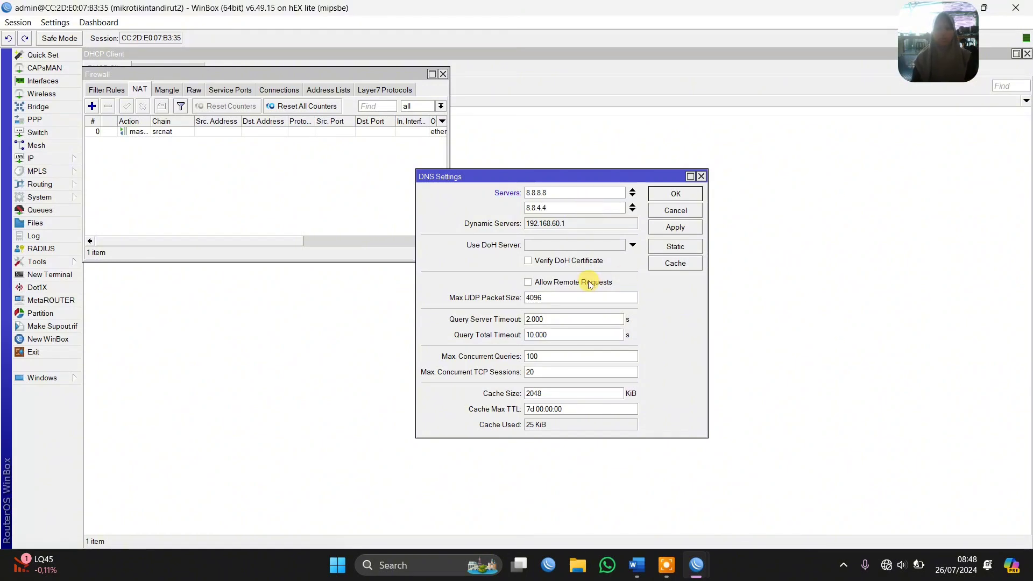
pyautogui.click(569, 283)
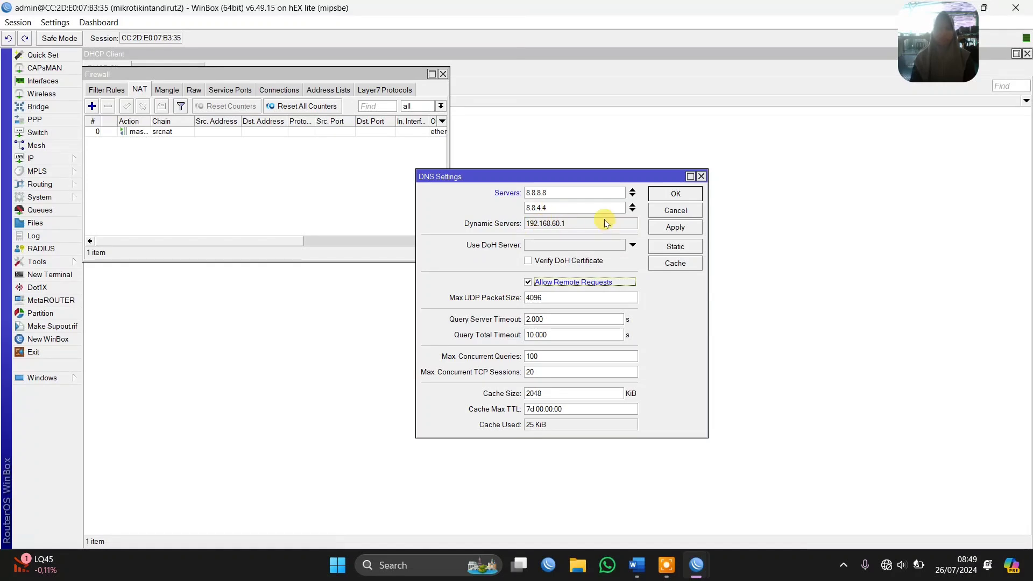
pyautogui.click(665, 226)
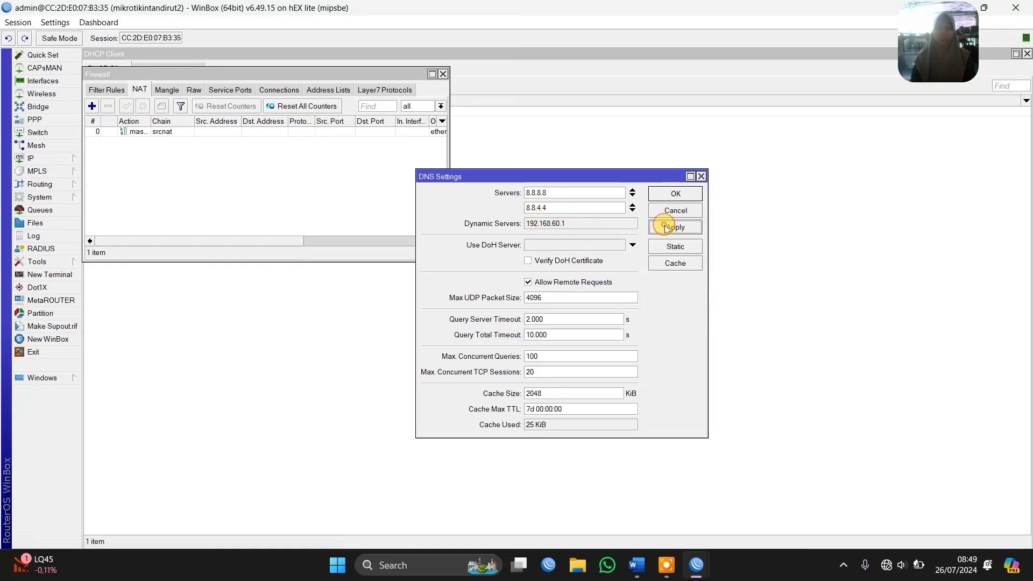
pyautogui.click(669, 192)
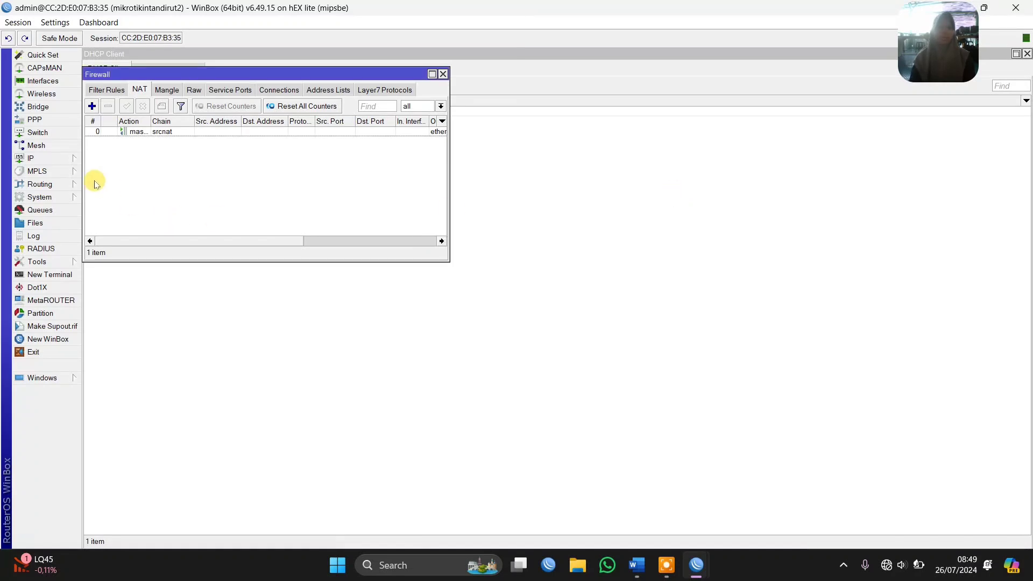
# Open the router's IP address list and switch to Word to review the addresses in the topology diagram
pyautogui.click(54, 158)
pyautogui.click(107, 186)
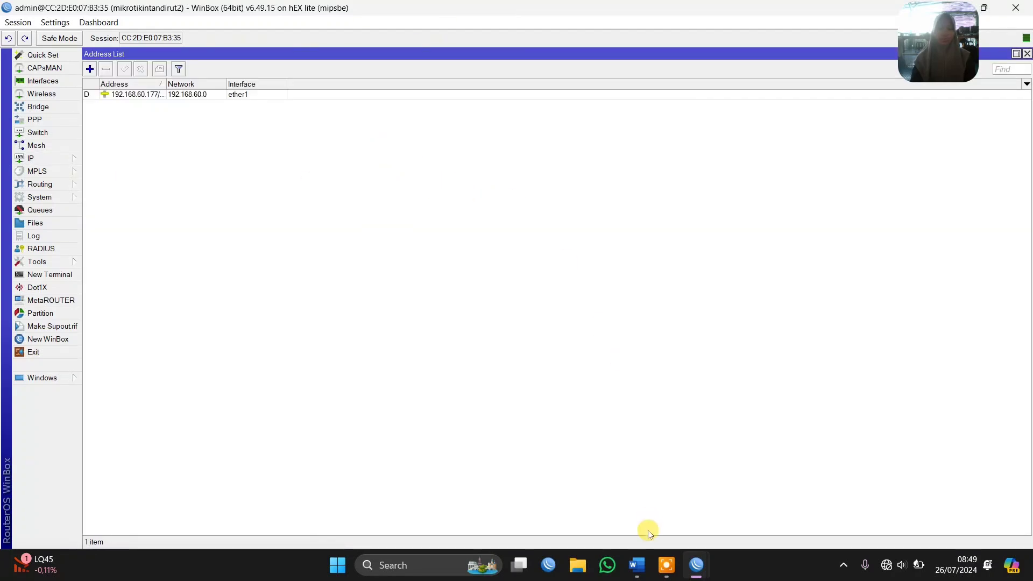
pyautogui.click(636, 564)
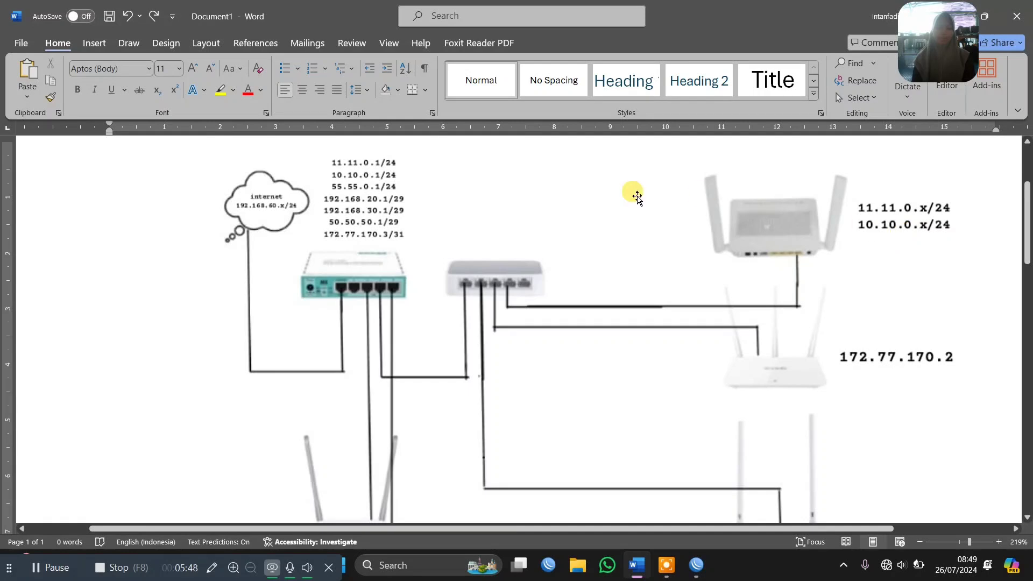
pyautogui.scroll(-1, 551, 247)
pyautogui.scroll(-8, 554, 249)
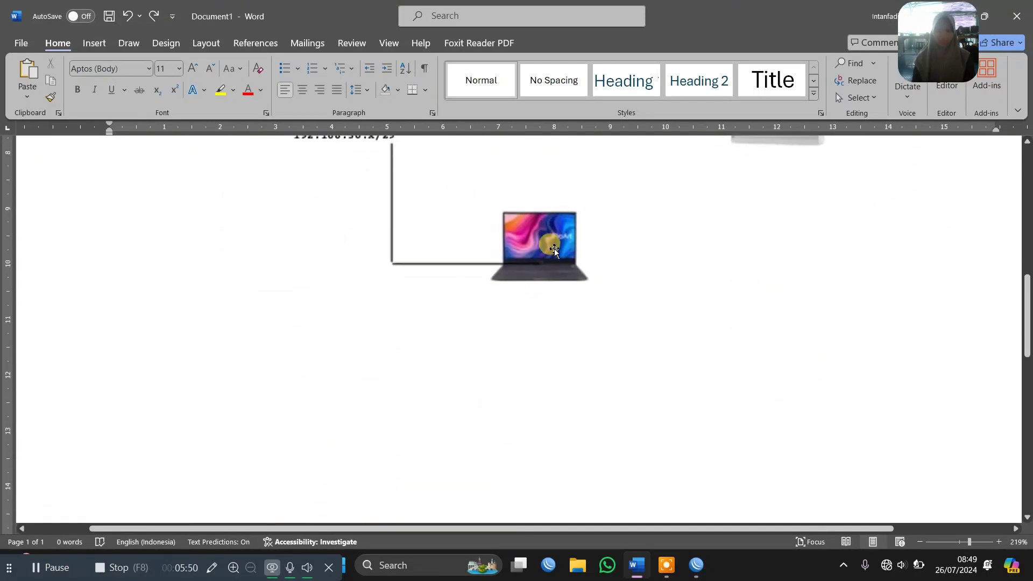
pyautogui.scroll(9, 858, 323)
pyautogui.scroll(1, 859, 325)
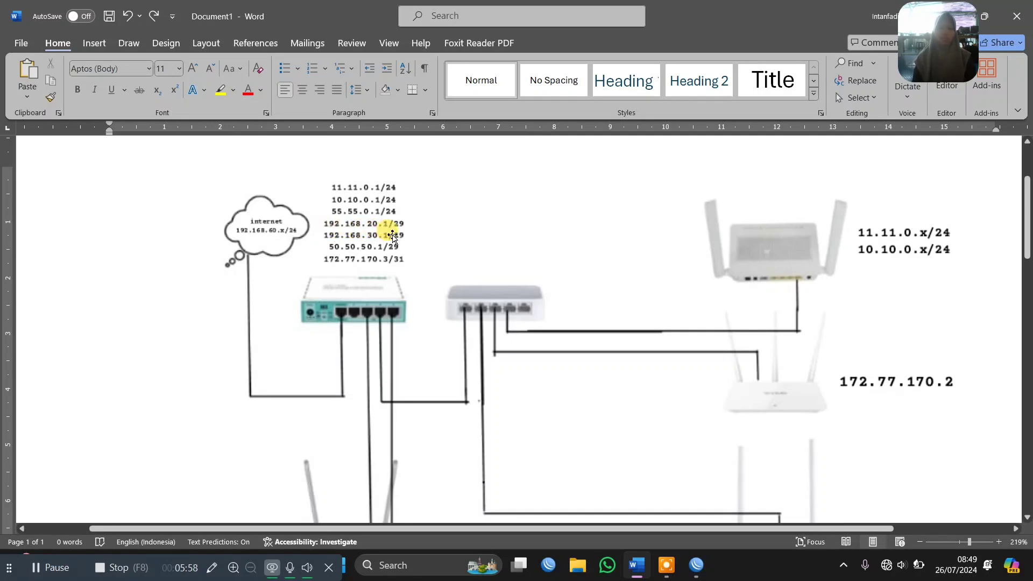
# Check the topology diagram, switch to WinBox, and add the IP address 172.77.170.3/31 on interface ether4
pyautogui.scroll(-4, 415, 234)
pyautogui.scroll(3, 417, 236)
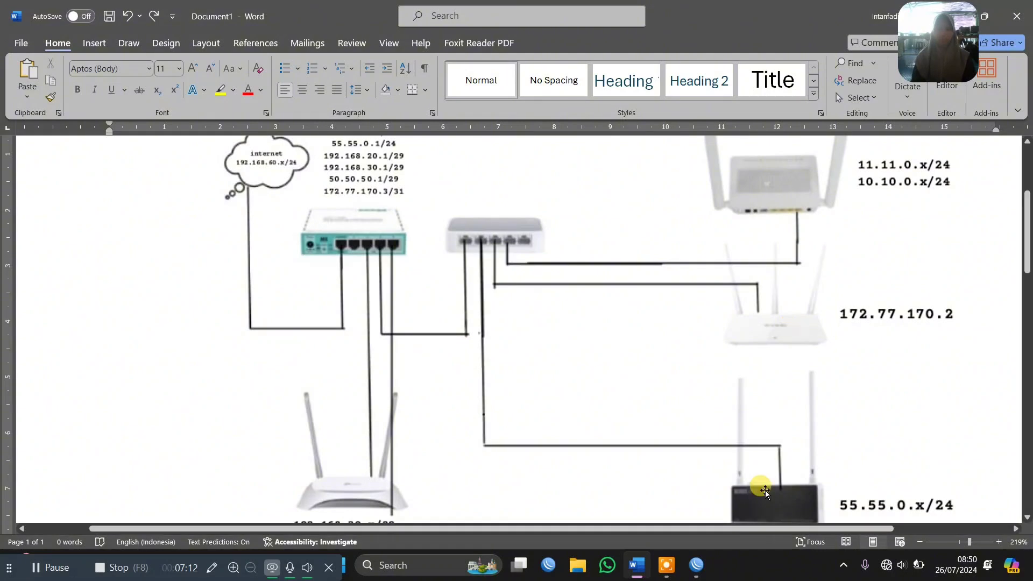
pyautogui.moveTo(696, 566)
pyautogui.click(721, 495)
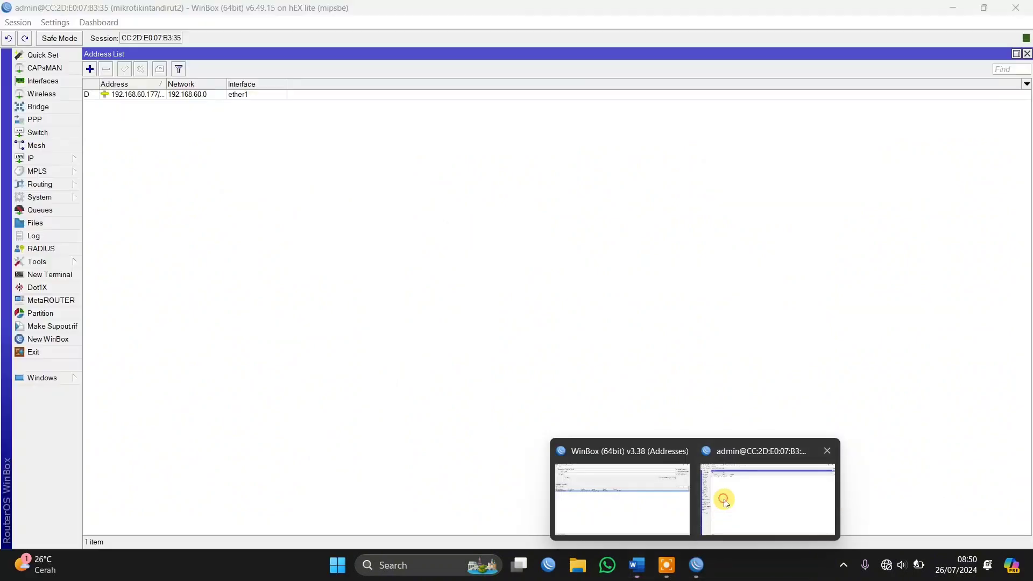
pyautogui.click(405, 118)
pyautogui.click(90, 69)
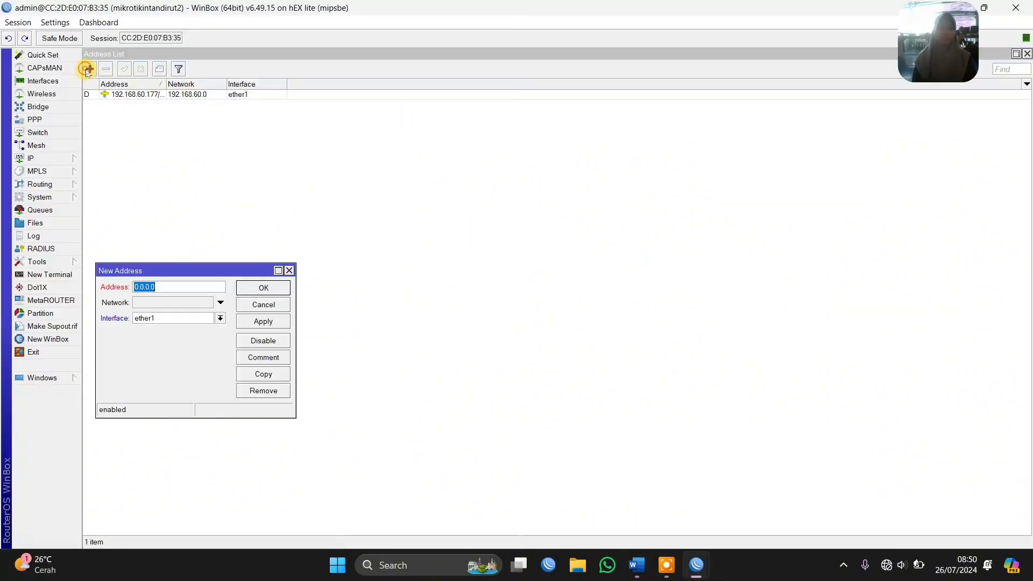
pyautogui.write('172.77.170')
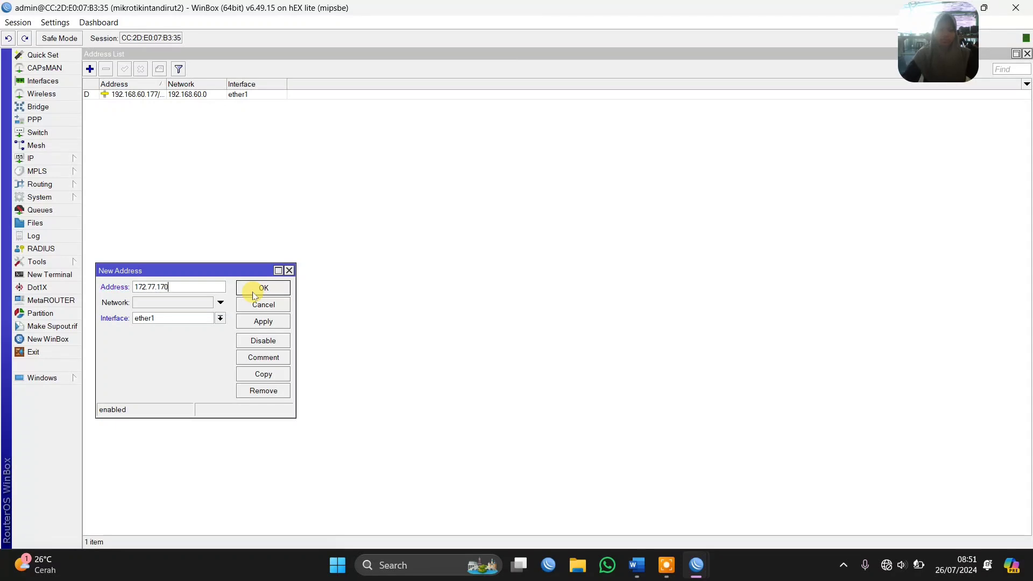
pyautogui.write('/31')
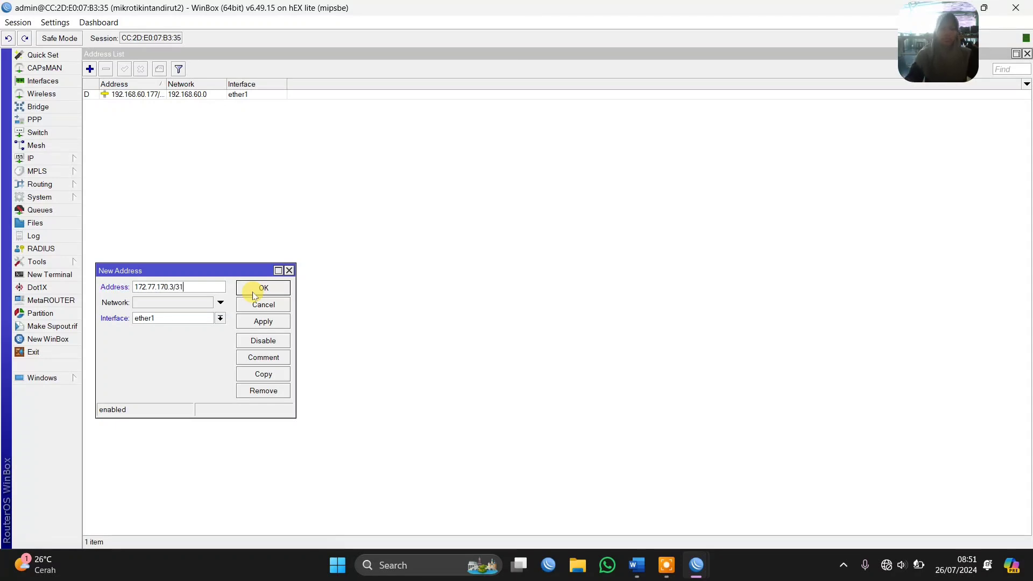
pyautogui.click(178, 318)
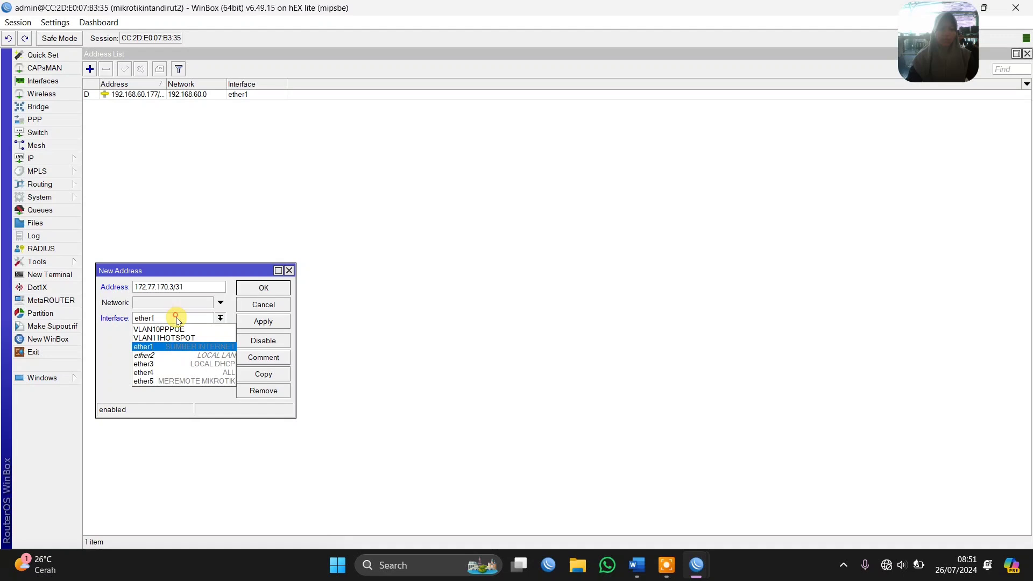
pyautogui.click(160, 374)
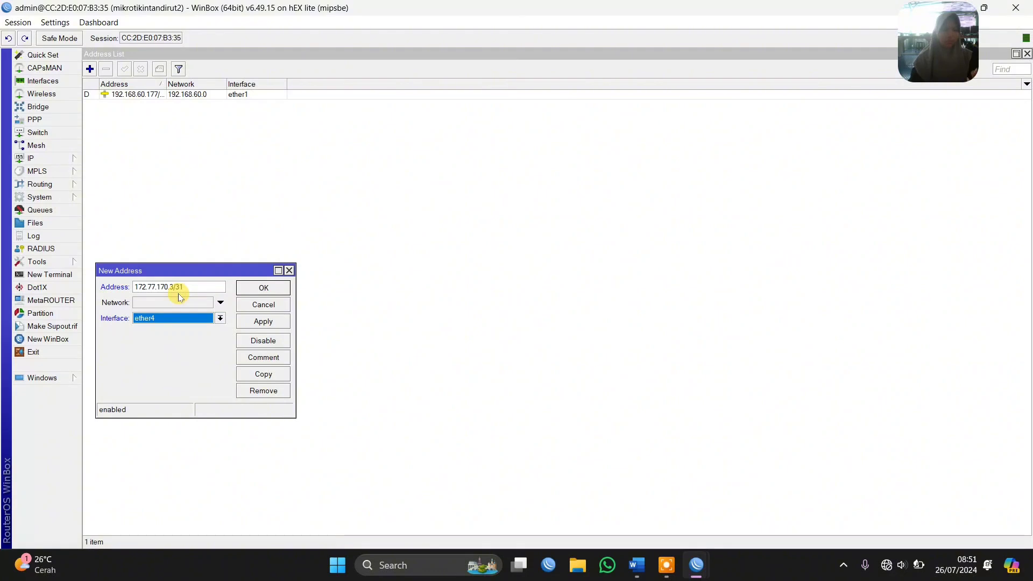
pyautogui.click(259, 321)
# Copy the ether4 address entry as a new address 192.168.20.1/29 on interface ether2
pyautogui.click(263, 374)
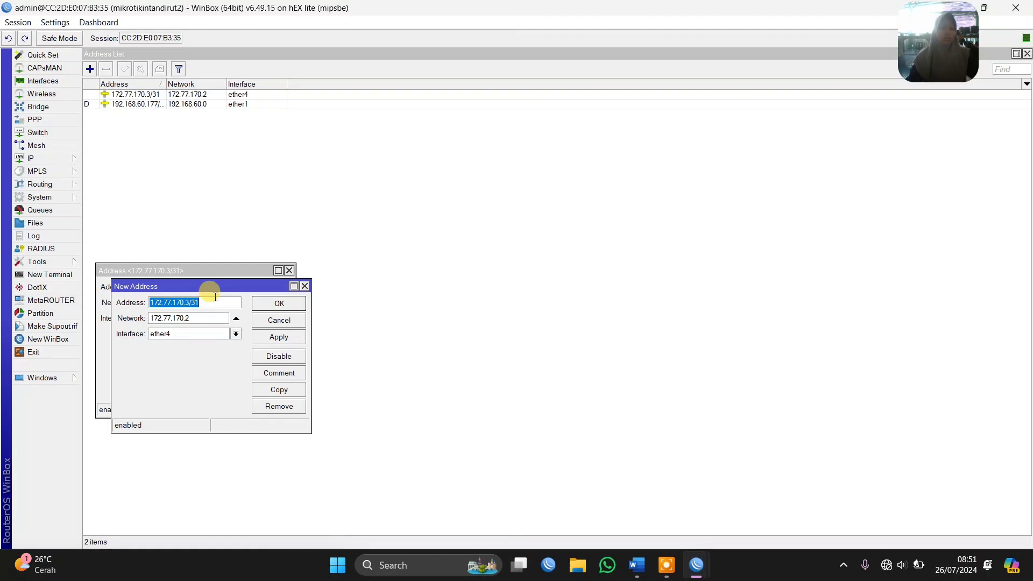
pyautogui.write('192.1168.')
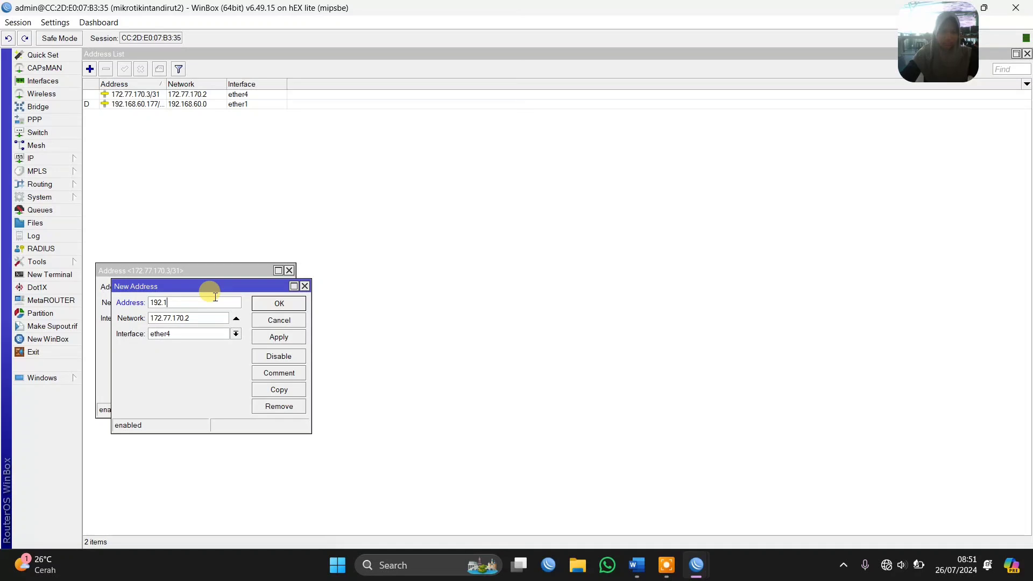
pyautogui.write('20.1/29')
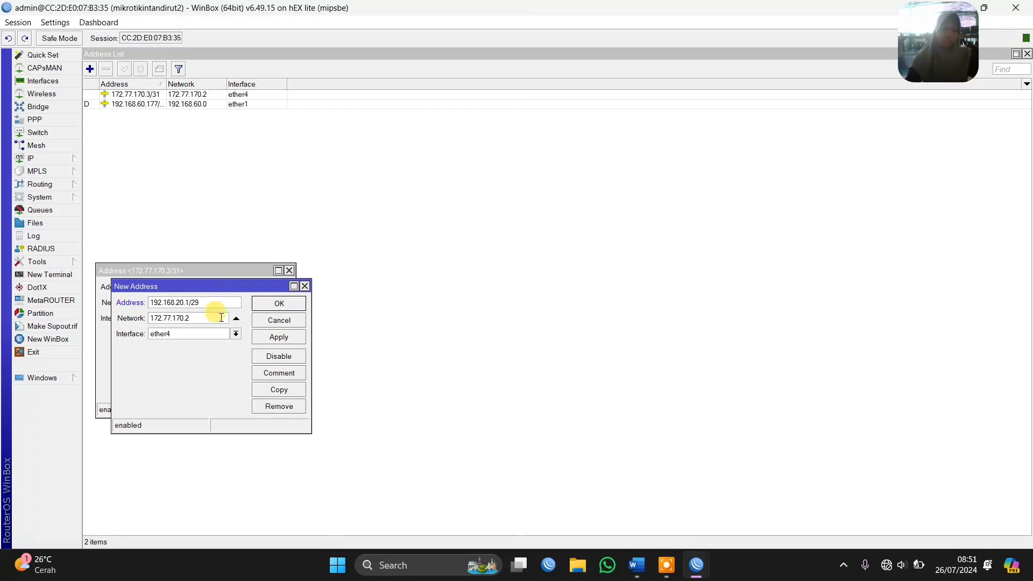
pyautogui.click(211, 334)
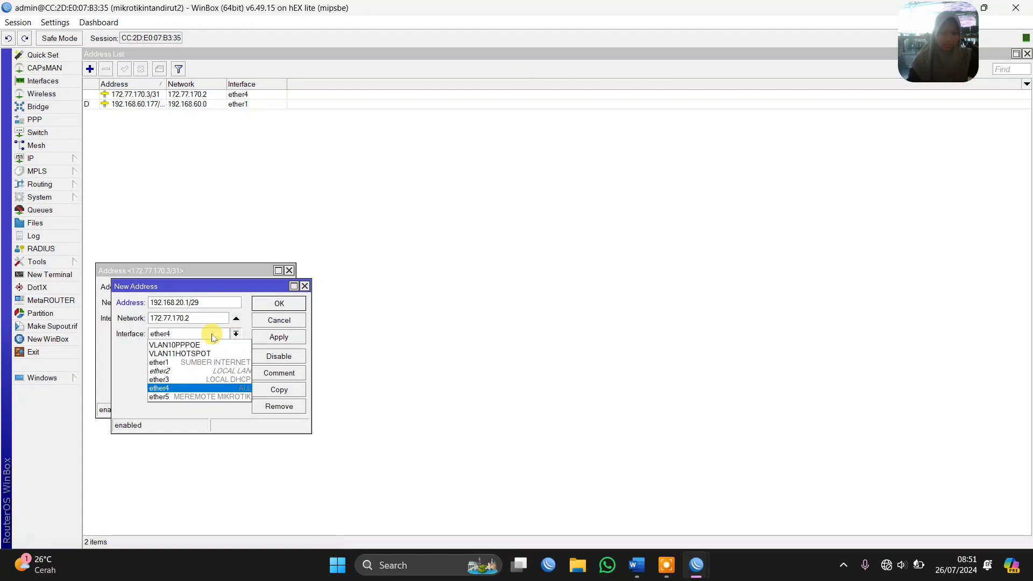
pyautogui.click(197, 371)
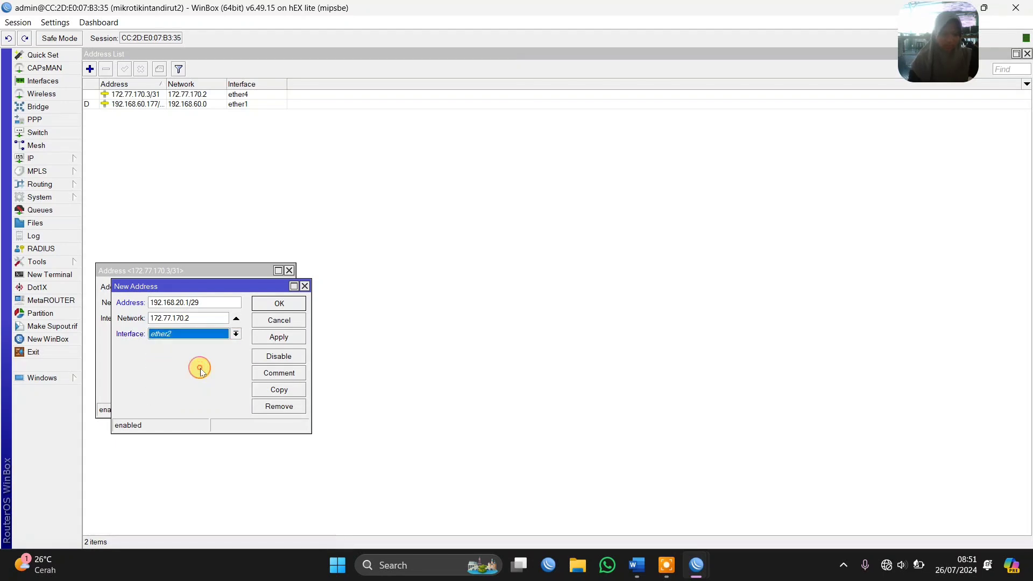
pyautogui.click(268, 338)
# Copy the ether2 address entry as a new address 192.168.30.1/29 on interface ether3
pyautogui.click(279, 389)
pyautogui.click(192, 318)
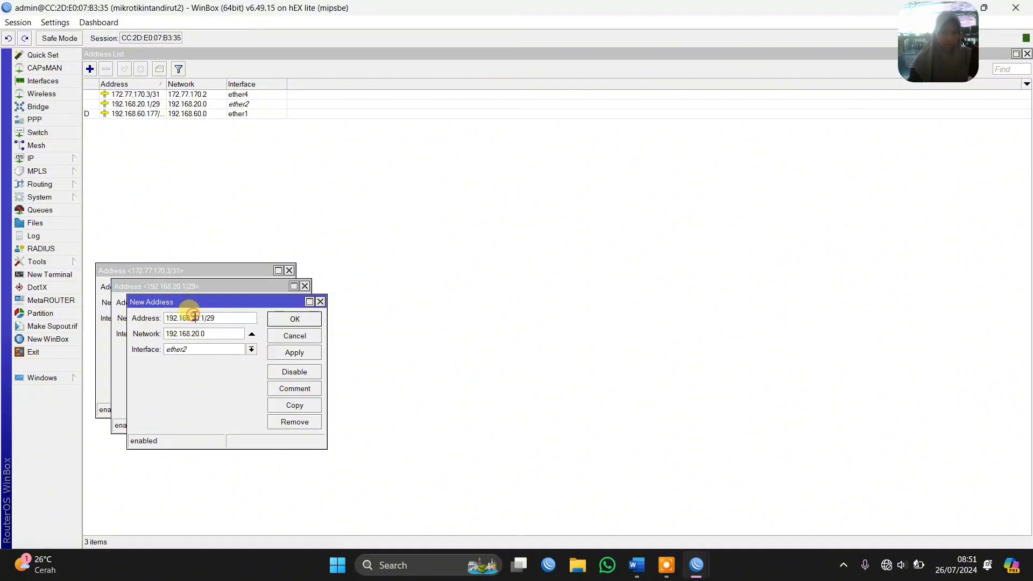
pyautogui.press('BackSpace')
pyautogui.write('3')
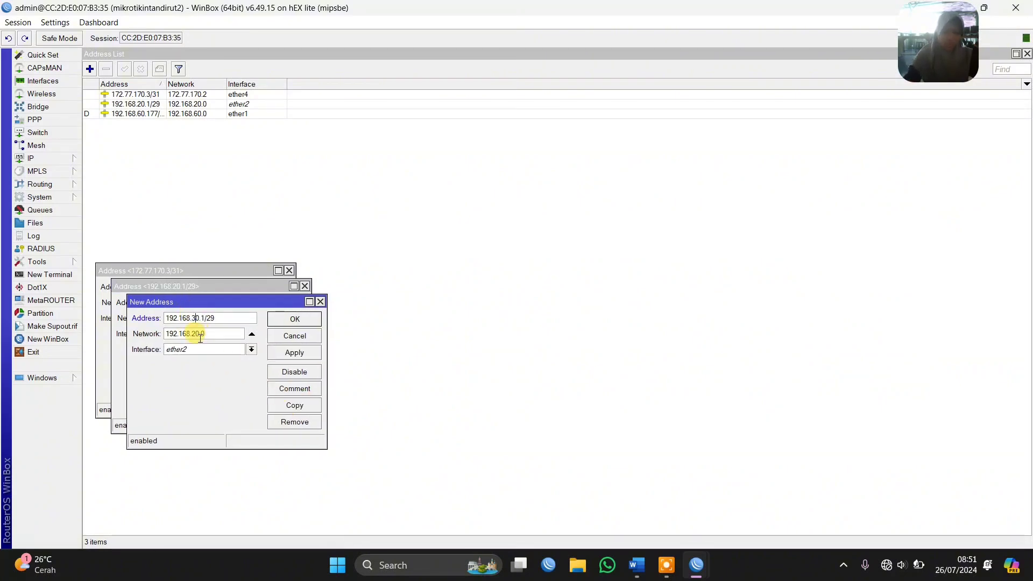
pyautogui.click(204, 349)
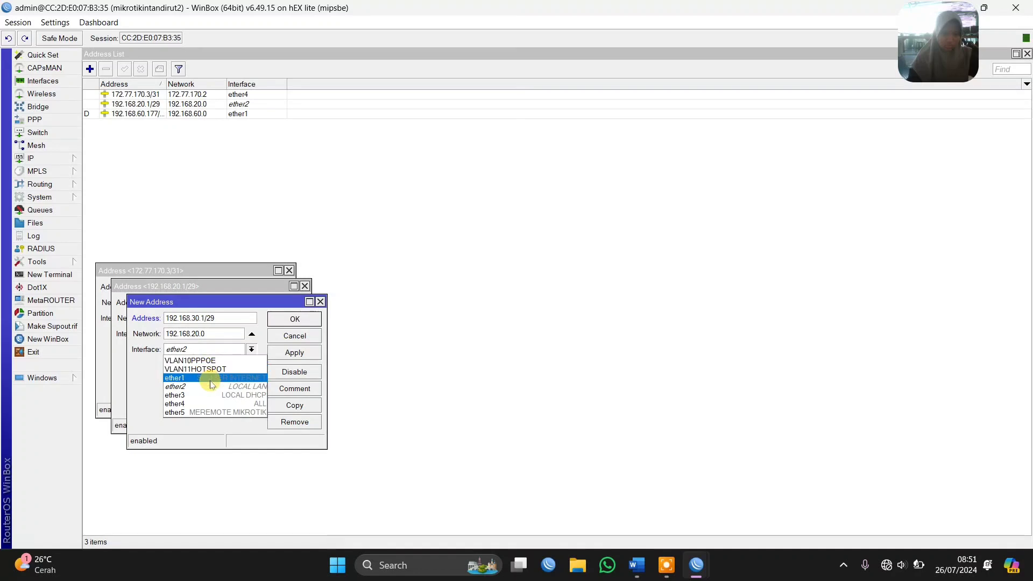
pyautogui.click(221, 395)
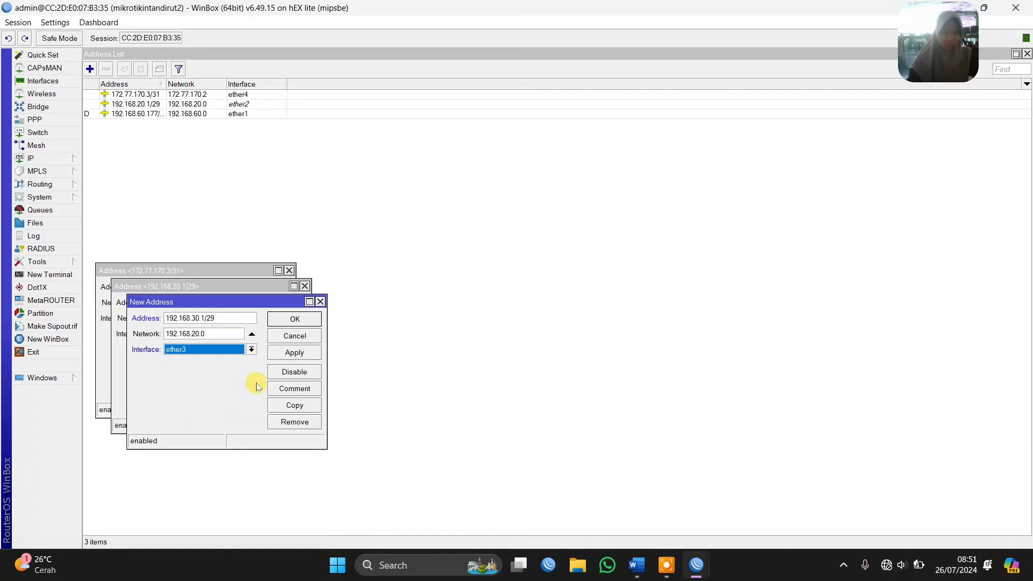
pyautogui.click(294, 352)
# Copy the ether3 address entry as a new address 11.11.0.1/24 on interface VLAN11HOTSPOT
pyautogui.click(299, 404)
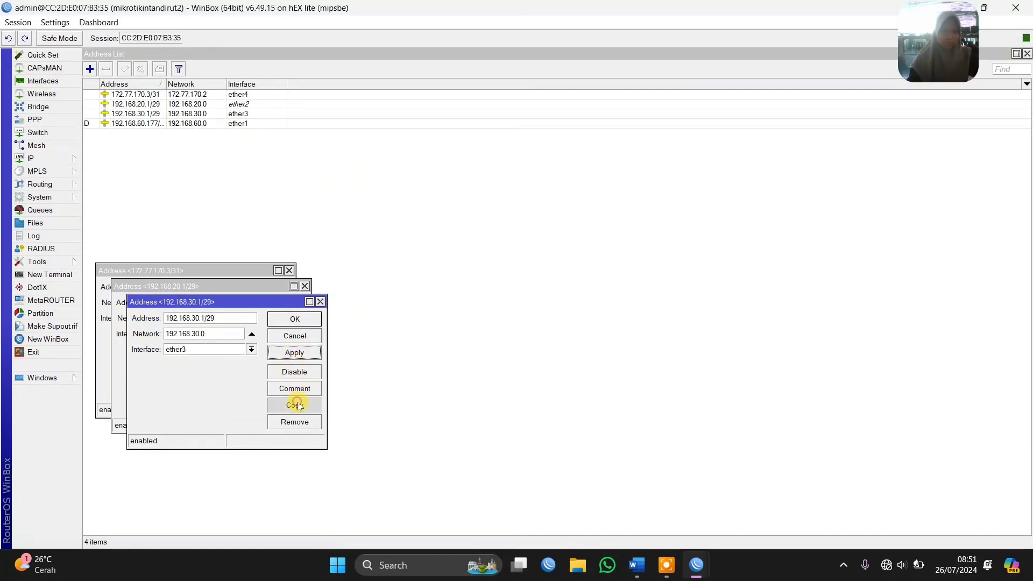
pyautogui.write('11.1')
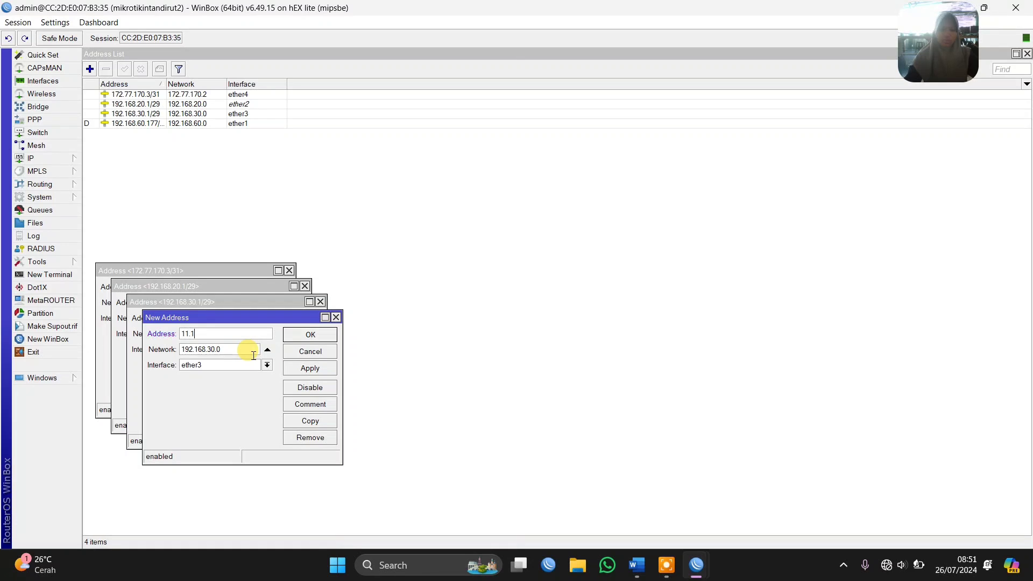
pyautogui.write('1.0.1/24')
pyautogui.click(216, 365)
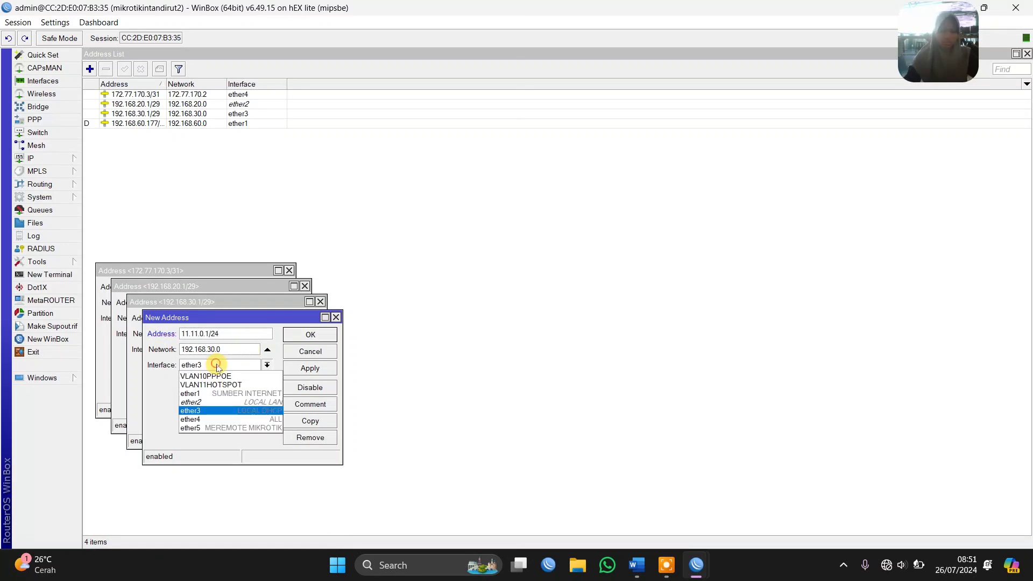
pyautogui.click(226, 384)
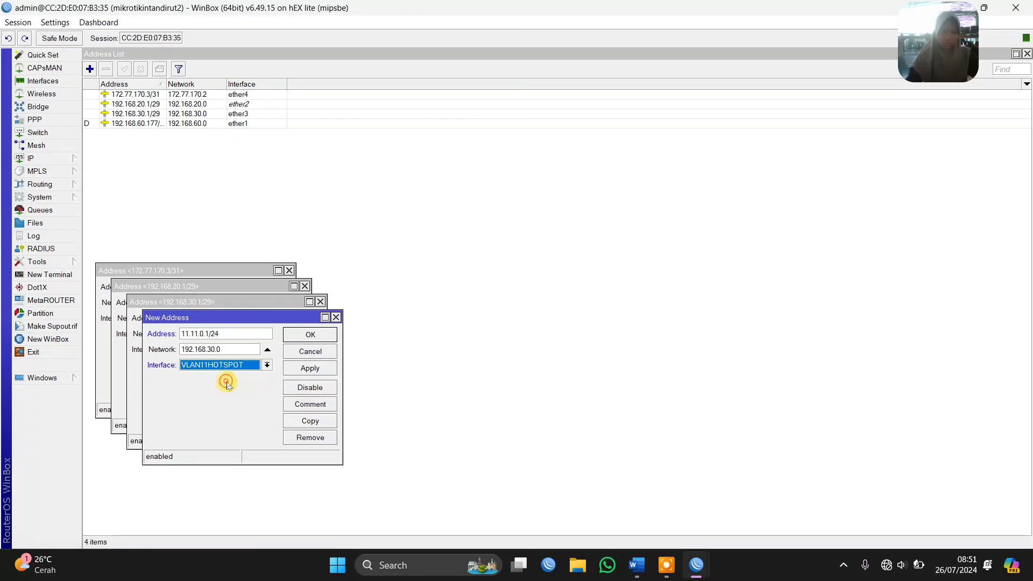
pyautogui.click(310, 368)
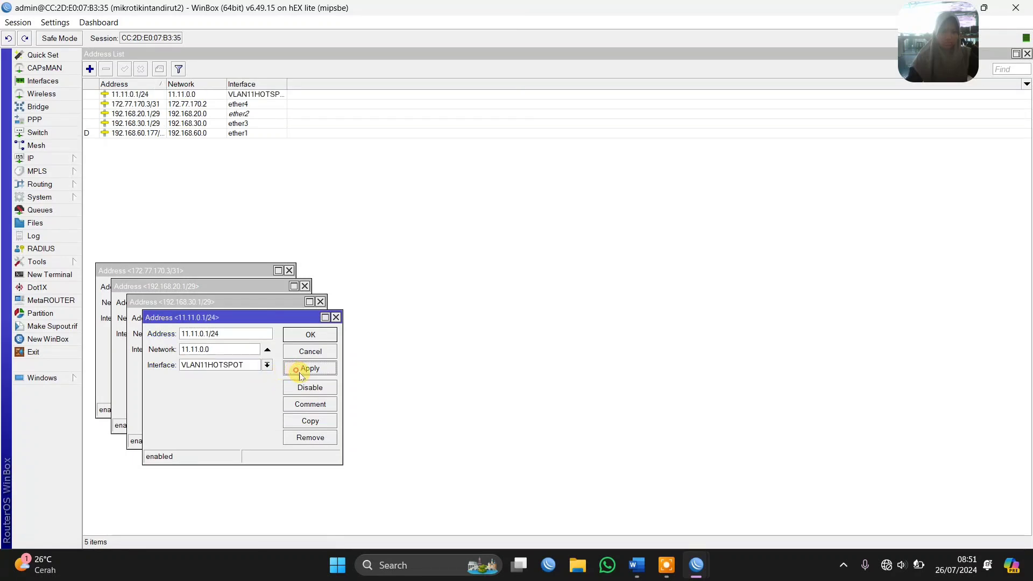
# Copy the VLAN11HOTSPOT address entry as a new address 10.10.0.1/24 on interface VLAN10PPPOE
pyautogui.click(310, 421)
pyautogui.write('10.10')
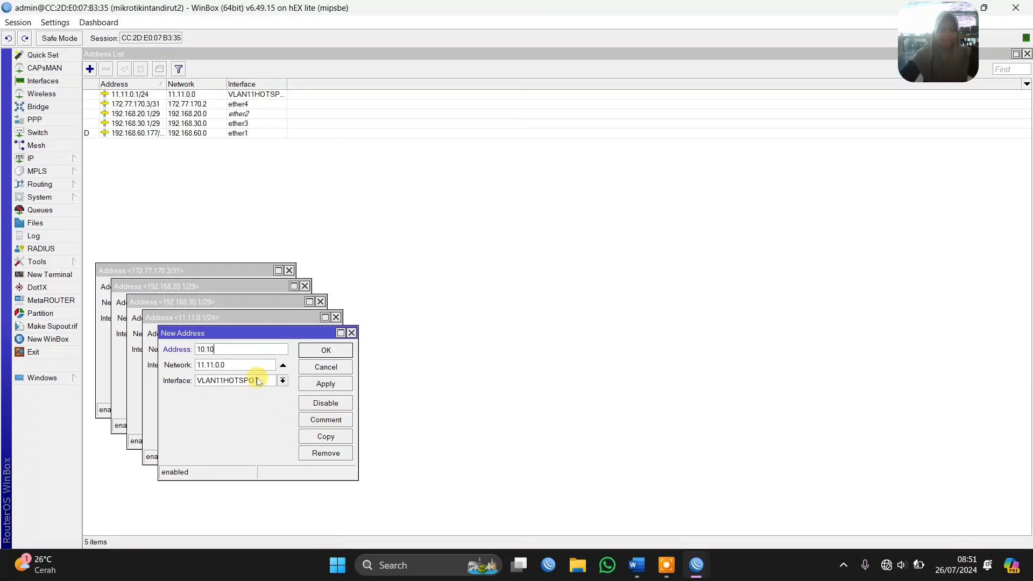
pyautogui.write('.0.1/24')
pyautogui.click(247, 381)
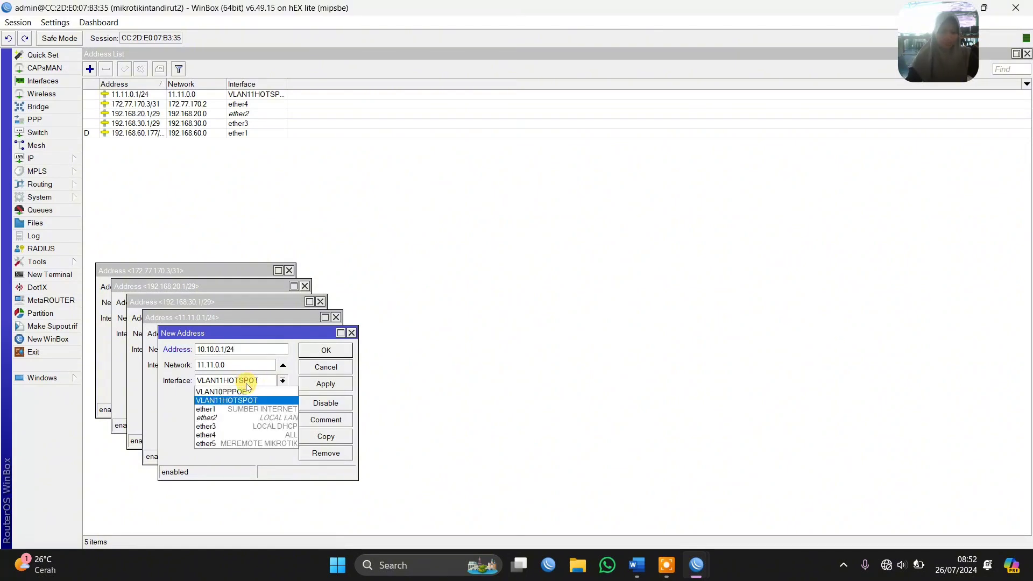
pyautogui.click(248, 391)
pyautogui.click(317, 384)
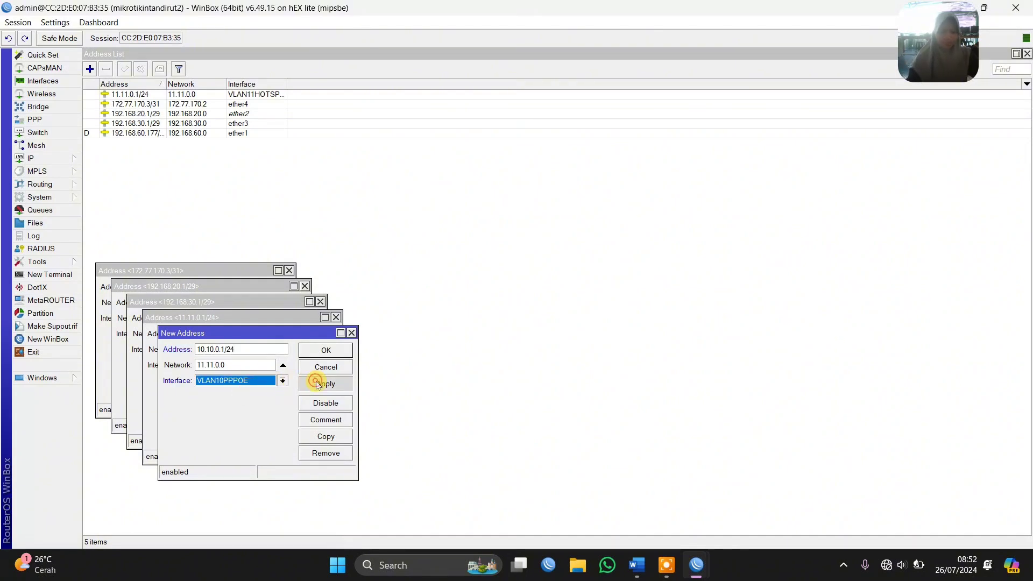
# Copy the VLAN10PPPOE address entry as a new address 55.55.0.1/24 on interface ether4
pyautogui.click(324, 436)
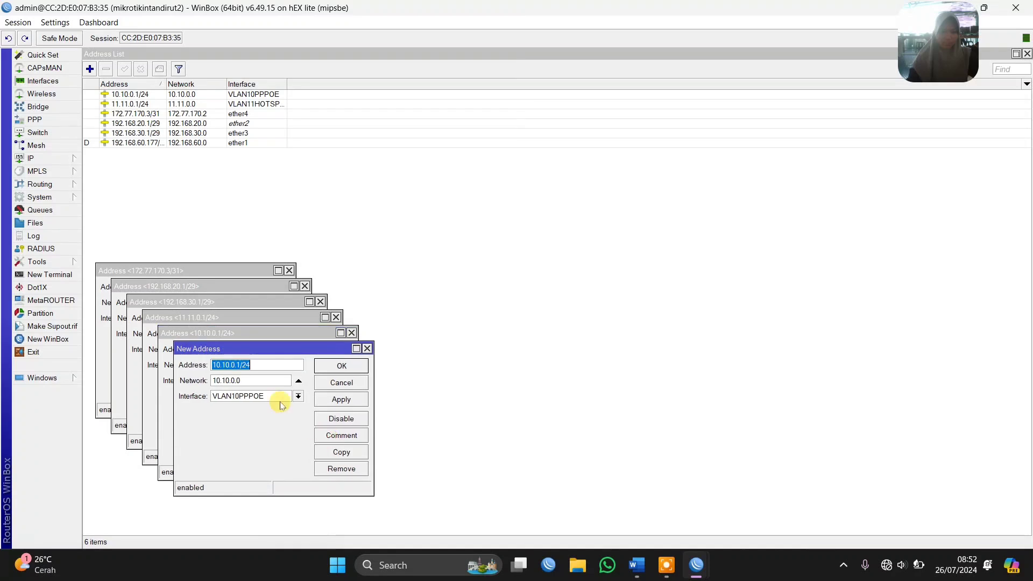
pyautogui.write('55.')
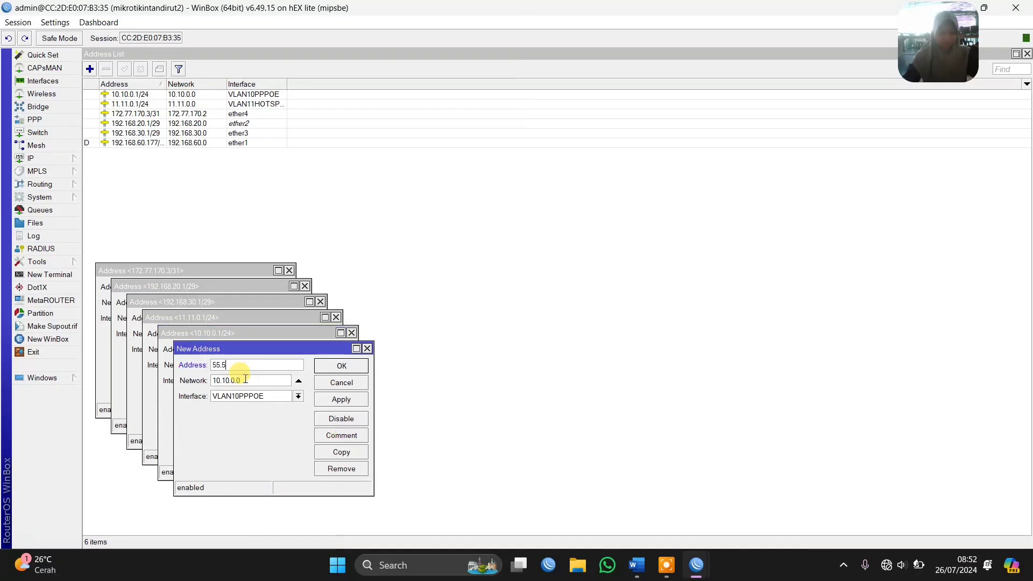
pyautogui.write('55.0.1/24')
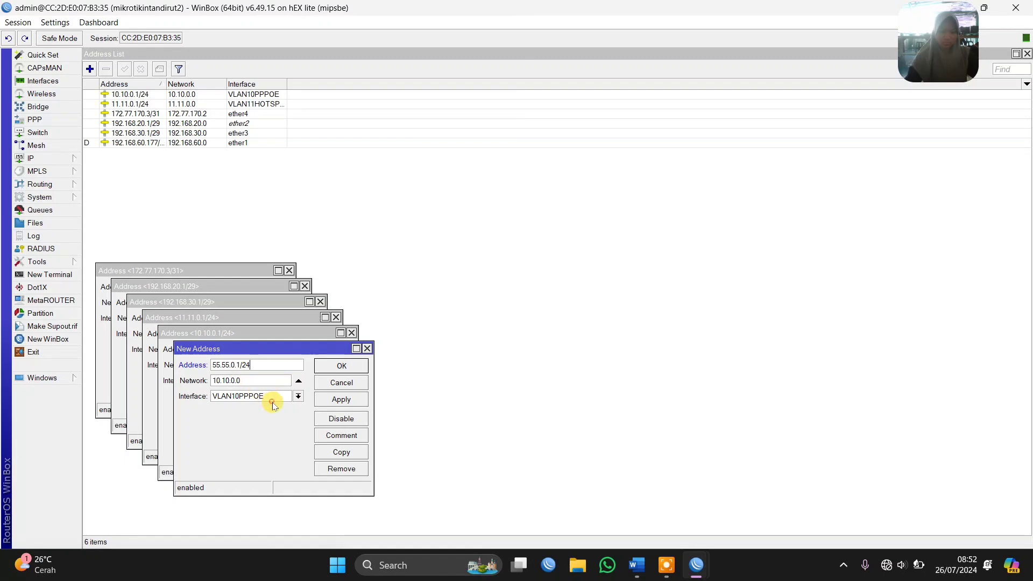
pyautogui.click(272, 401)
pyautogui.click(280, 450)
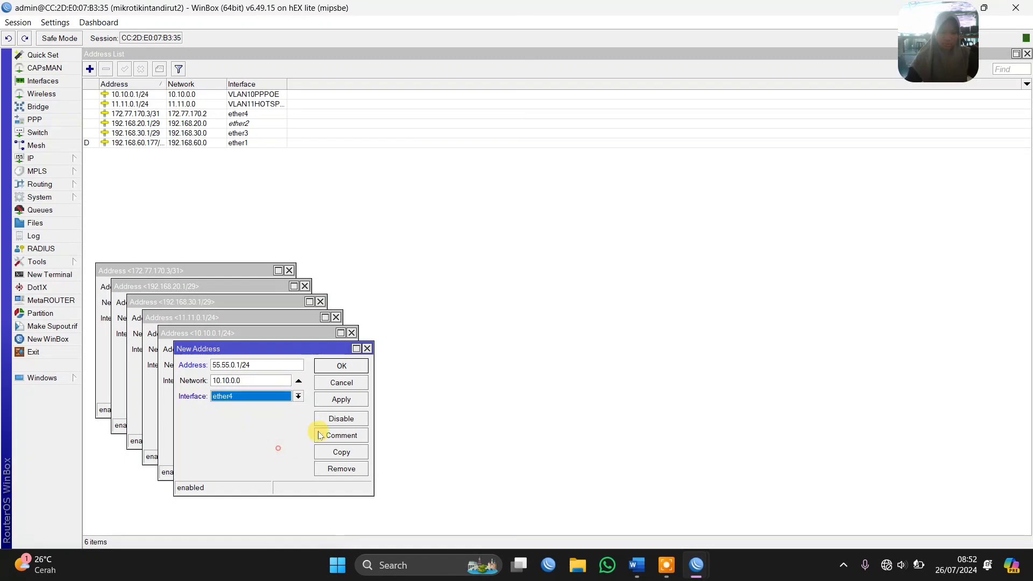
pyautogui.click(341, 399)
# Copy the 55.55.0.1/24 entry as a new address 50.50.50.1/29 on ether5 and close all address dialogs
pyautogui.click(341, 452)
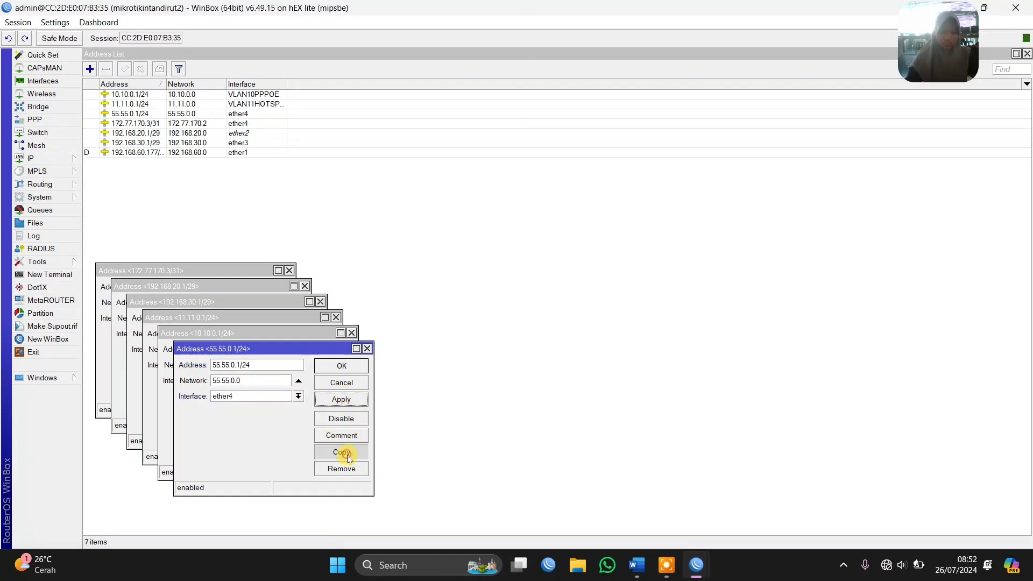
pyautogui.write('50.50.50.1/29')
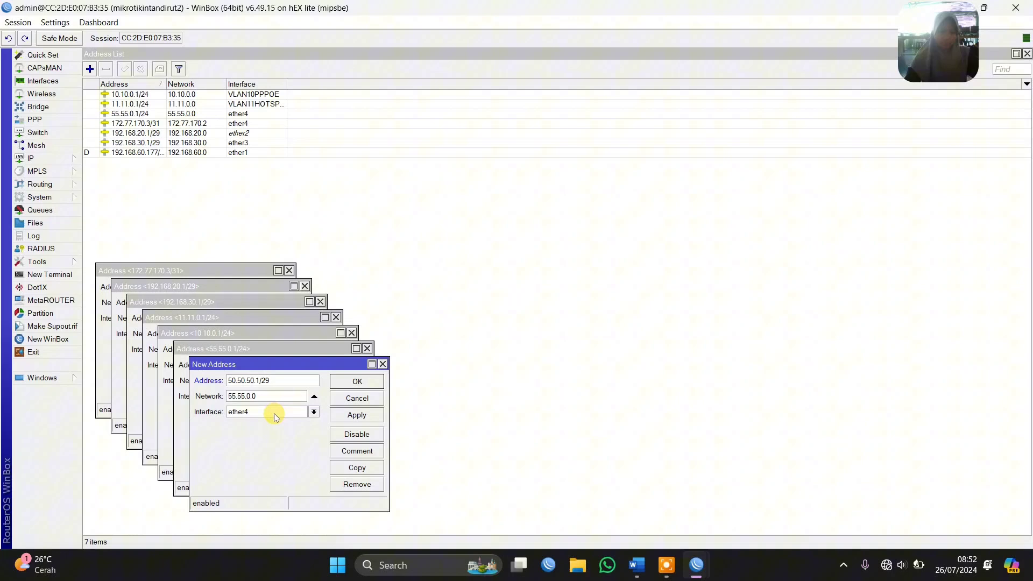
pyautogui.click(280, 416)
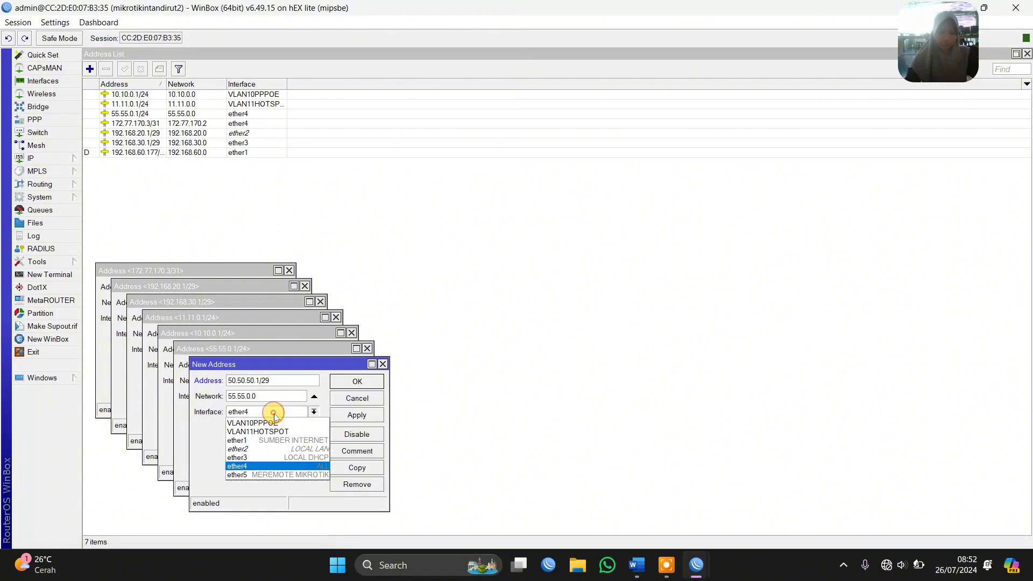
pyautogui.click(264, 474)
pyautogui.press('Return')
pyautogui.press('Return')
pyautogui.press('Return')
pyautogui.press('Return')
pyautogui.press('Return')
pyautogui.press('Return')
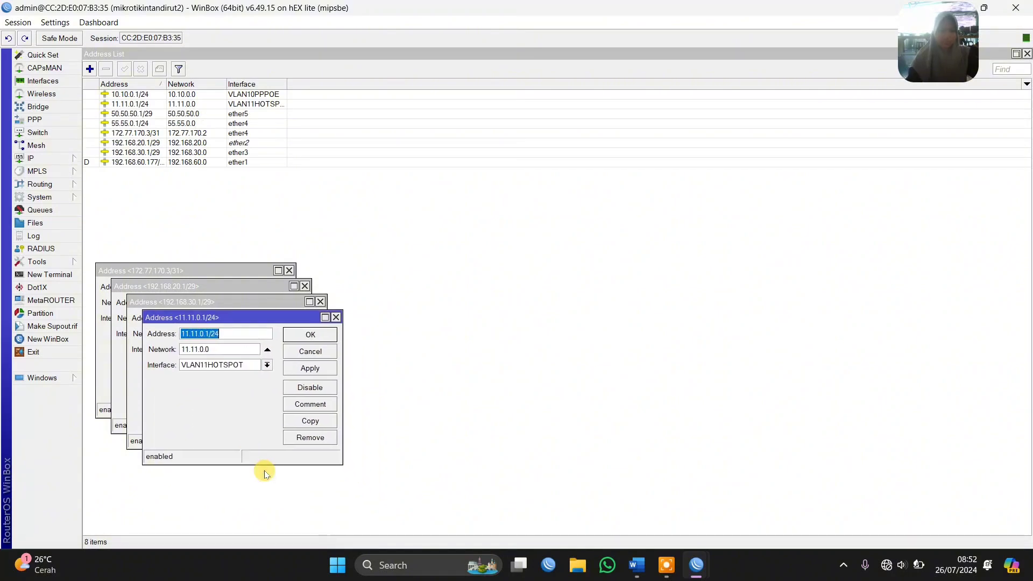
pyautogui.press('Return')
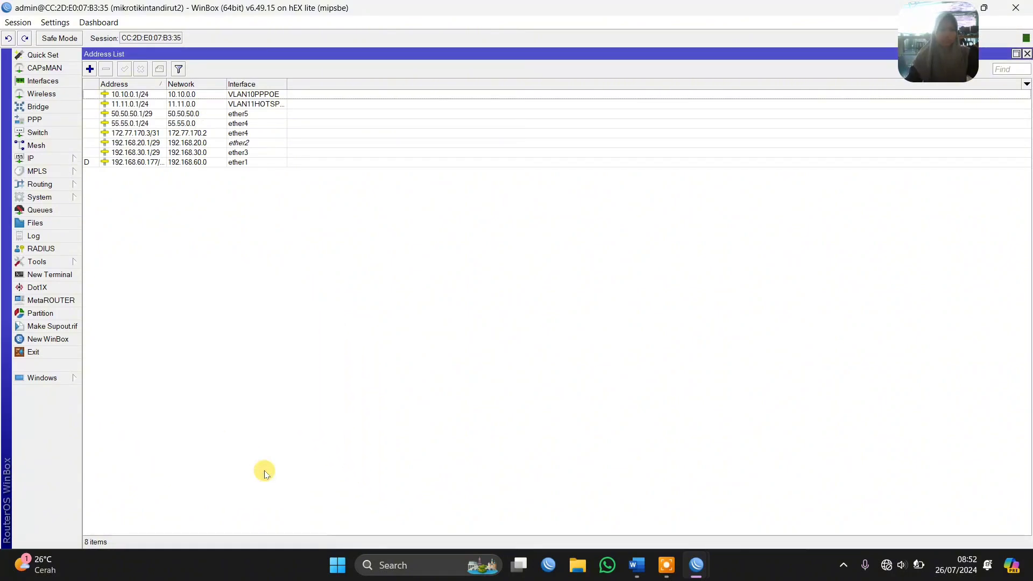
# Set up a DHCP server on ether2 through the DHCP setup wizard, accepting the proposed network settings and the 00:10:00 lease time
pyautogui.click(662, 573)
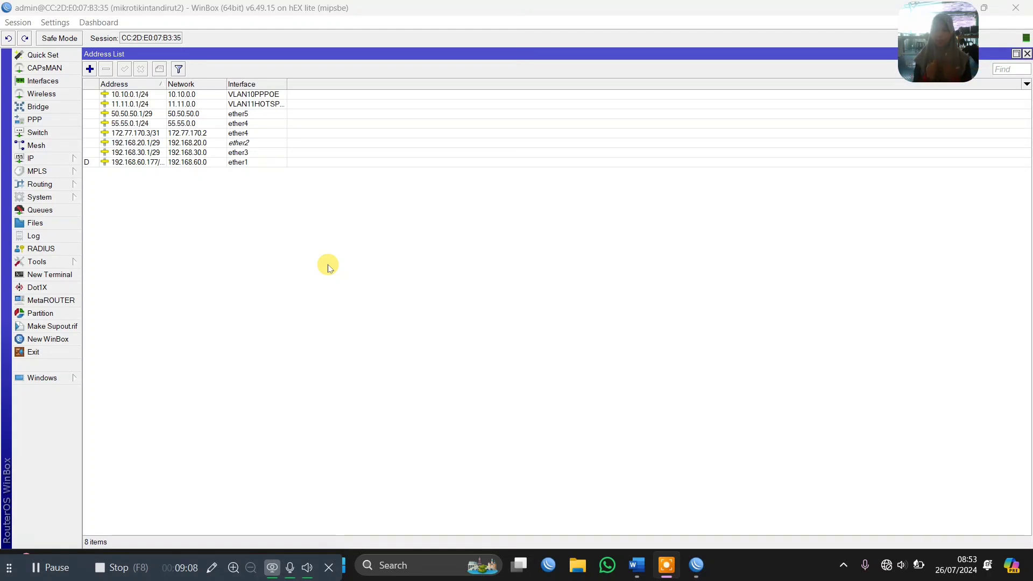
pyautogui.click(33, 158)
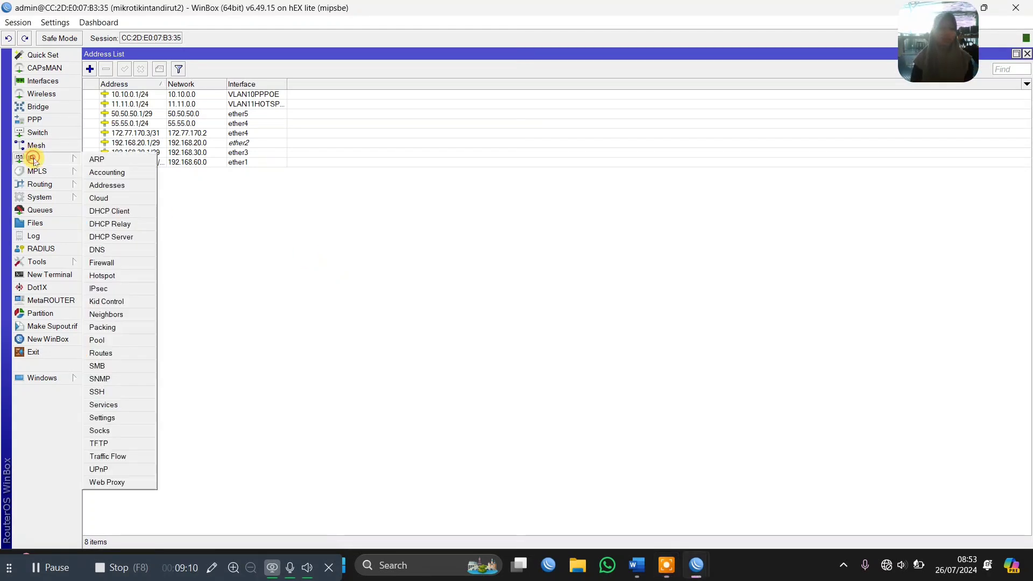
pyautogui.click(137, 236)
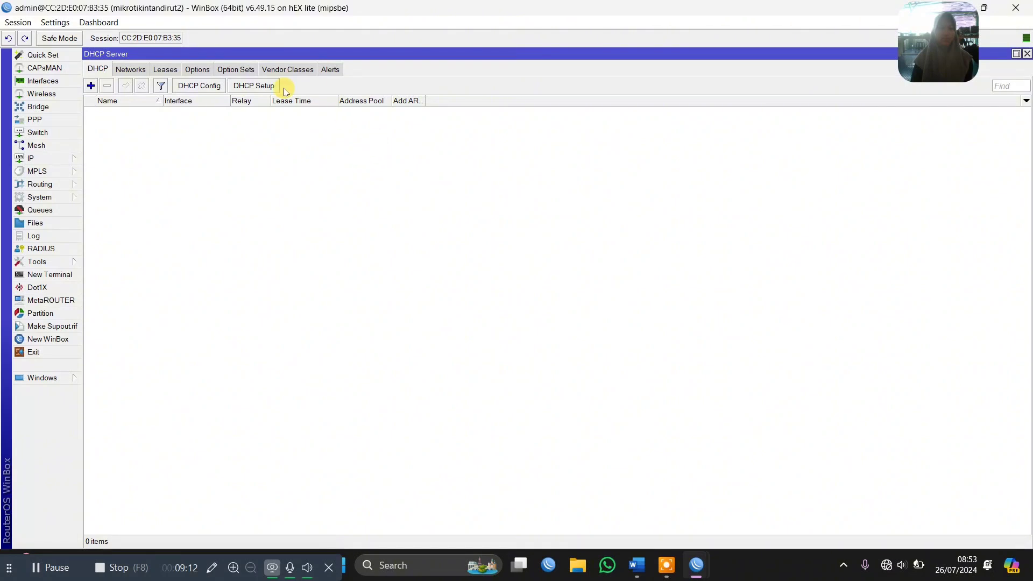
pyautogui.click(253, 85)
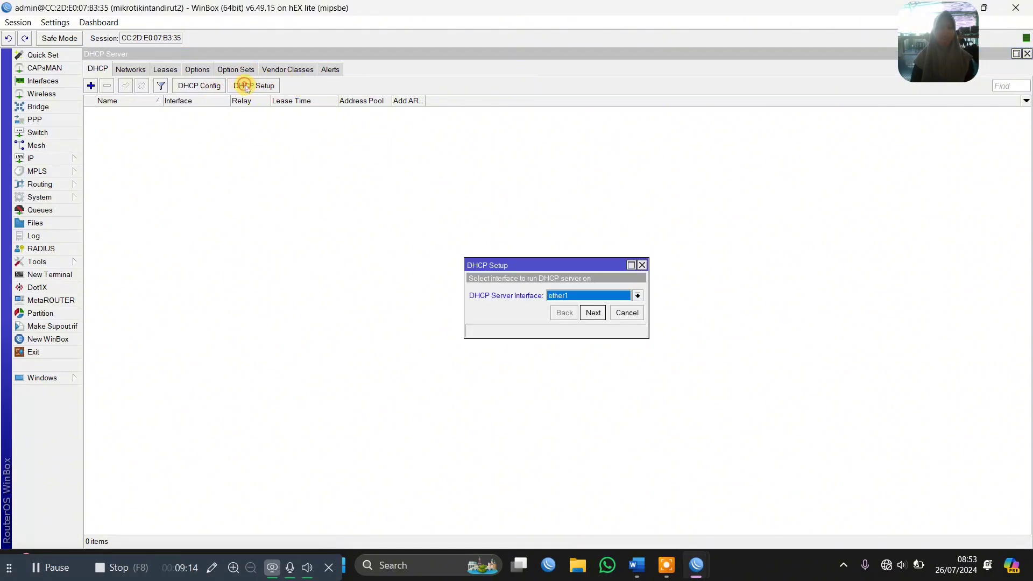
pyautogui.click(579, 296)
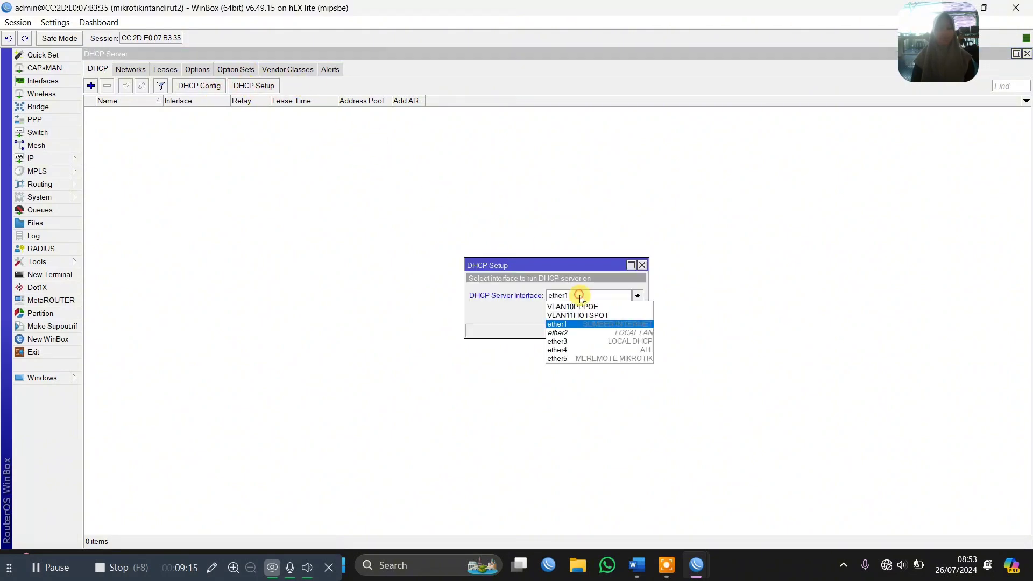
pyautogui.click(585, 333)
pyautogui.click(592, 312)
pyautogui.click(593, 313)
pyautogui.click(593, 313)
pyautogui.click(594, 313)
pyautogui.click(594, 313)
pyautogui.click(593, 313)
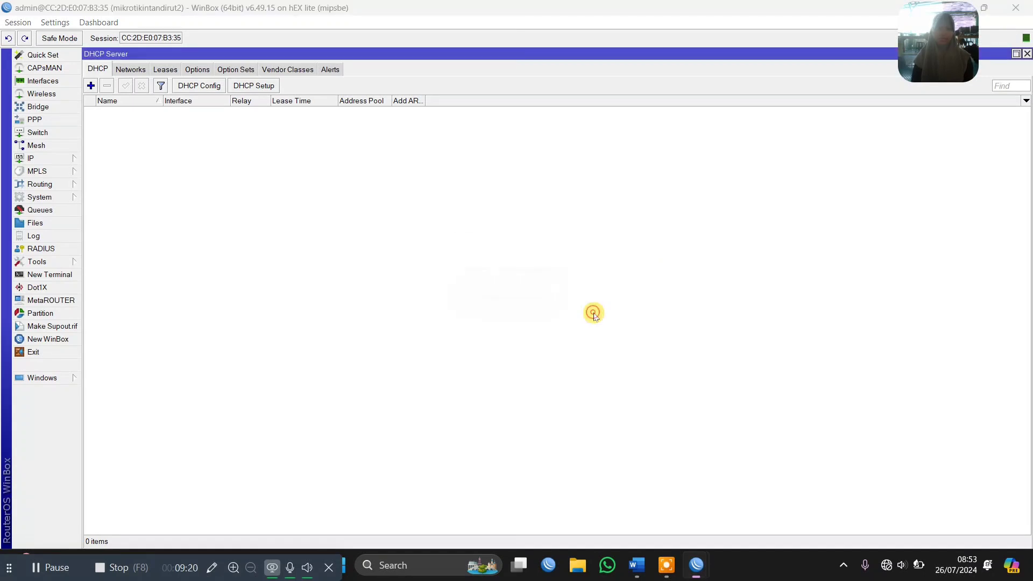
pyautogui.click(562, 293)
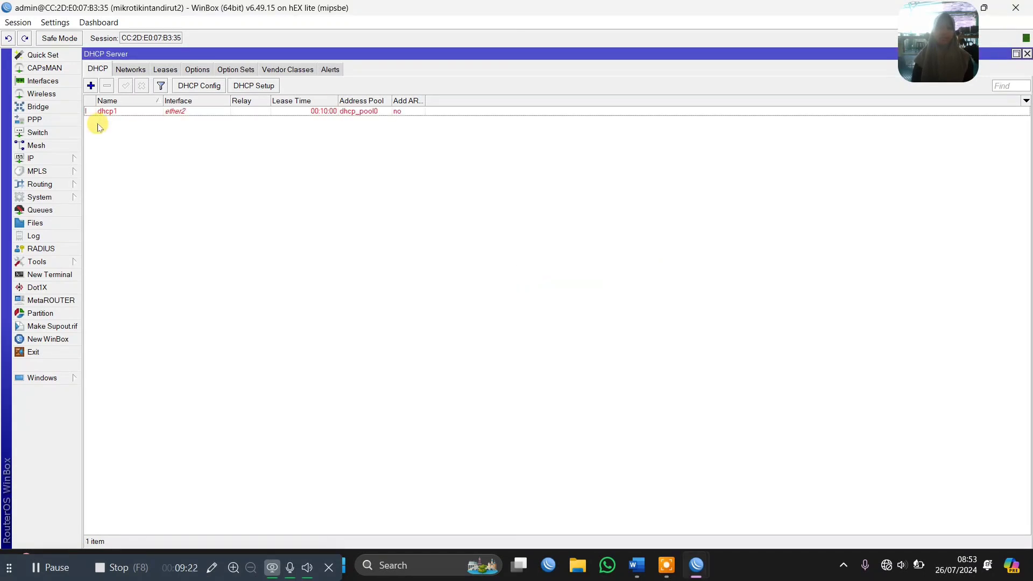
# Switch to the Word document and examine which router ports connect to which devices in the topology diagram, then return to WinBox
pyautogui.click(638, 560)
pyautogui.scroll(6, 376, 260)
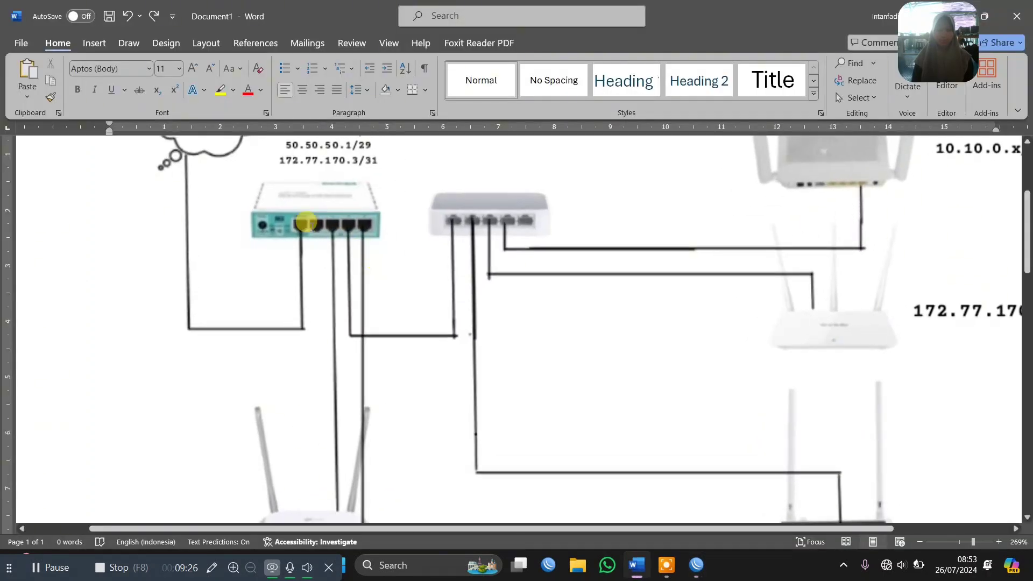
pyautogui.scroll(-6, 411, 326)
pyautogui.scroll(5, 413, 329)
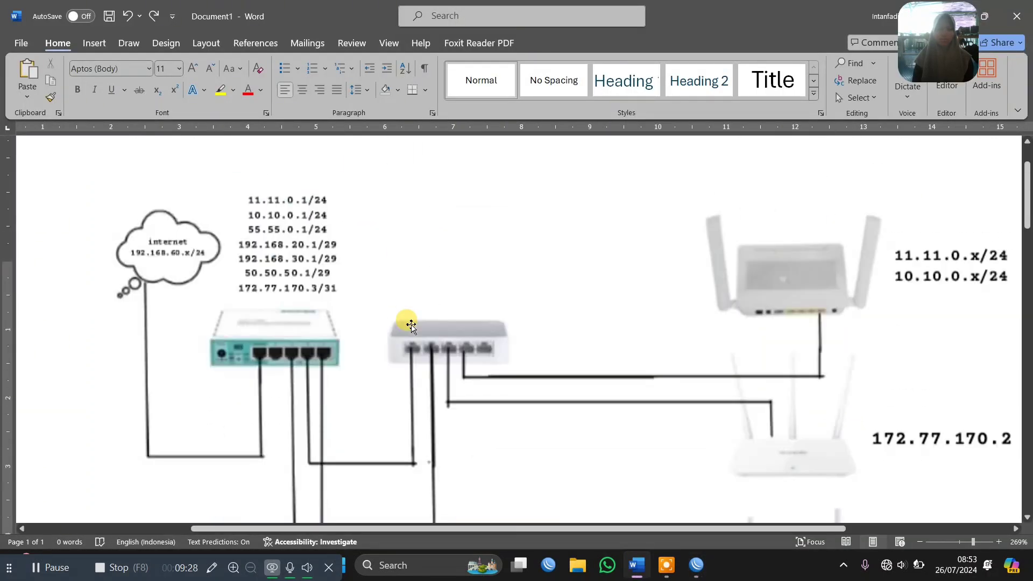
pyautogui.scroll(-2, 413, 329)
pyautogui.scroll(-1, 410, 326)
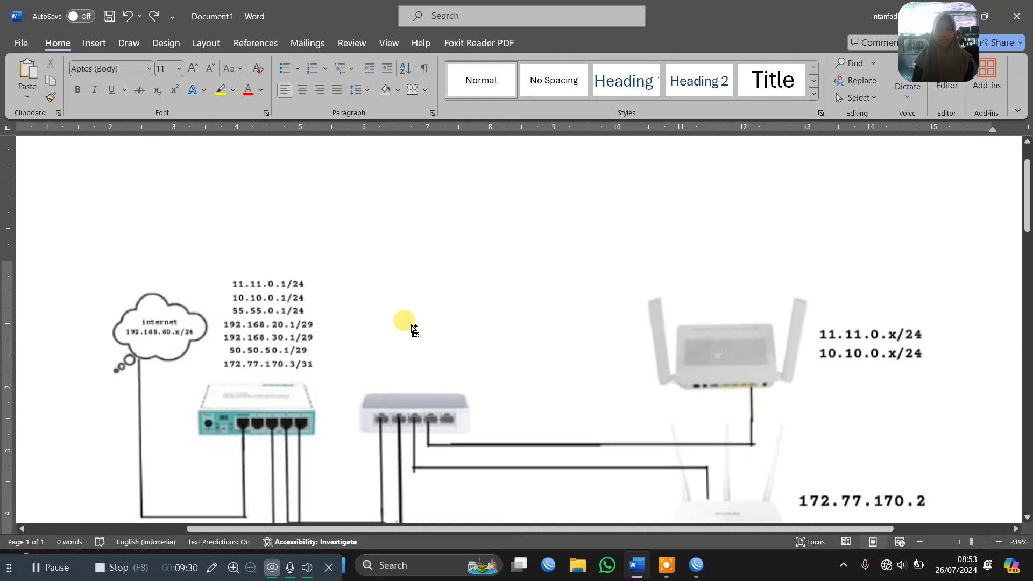
pyautogui.scroll(-5, 411, 325)
pyautogui.scroll(3, 411, 325)
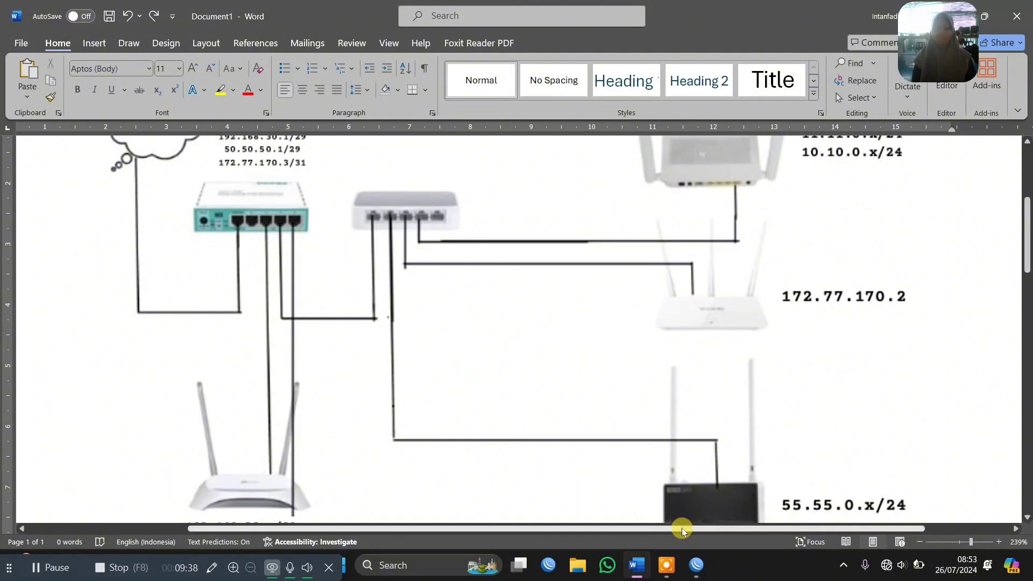
pyautogui.moveTo(696, 564)
pyautogui.click(733, 491)
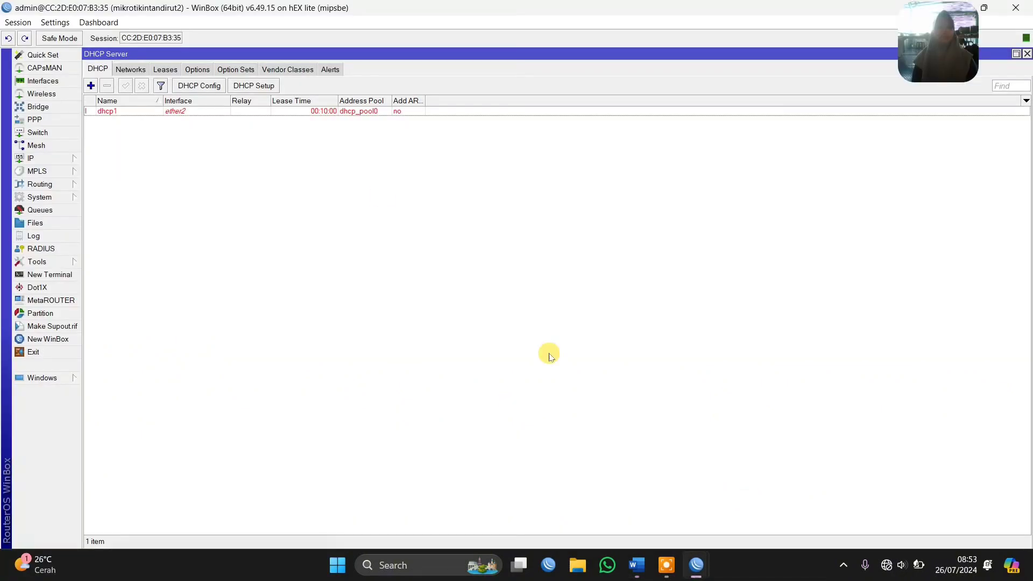
# Set up a DHCP server on ether3 with the setup wizard, accepting the proposed settings and 00:10:00 lease time
pyautogui.click(243, 88)
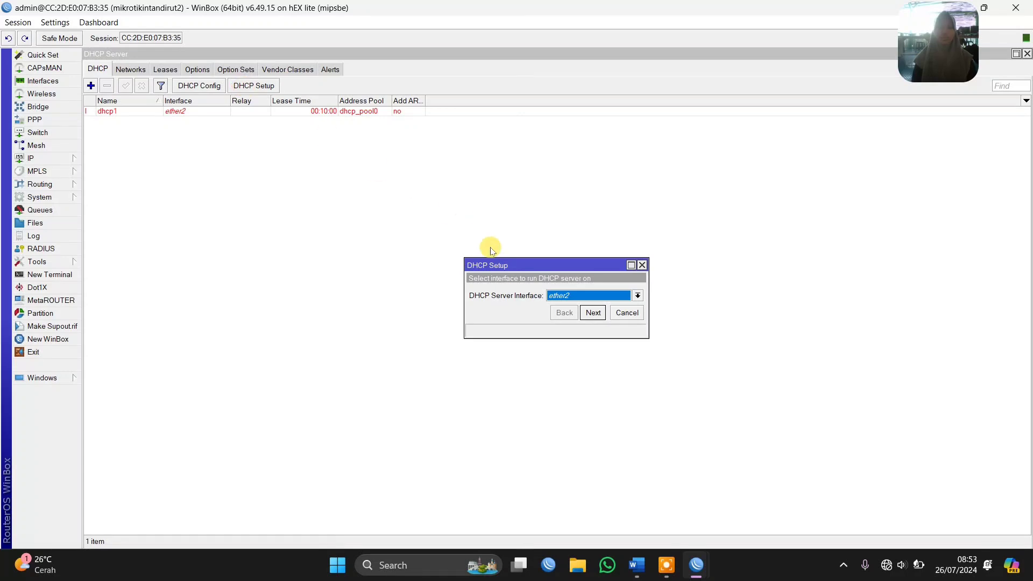
pyautogui.click(550, 294)
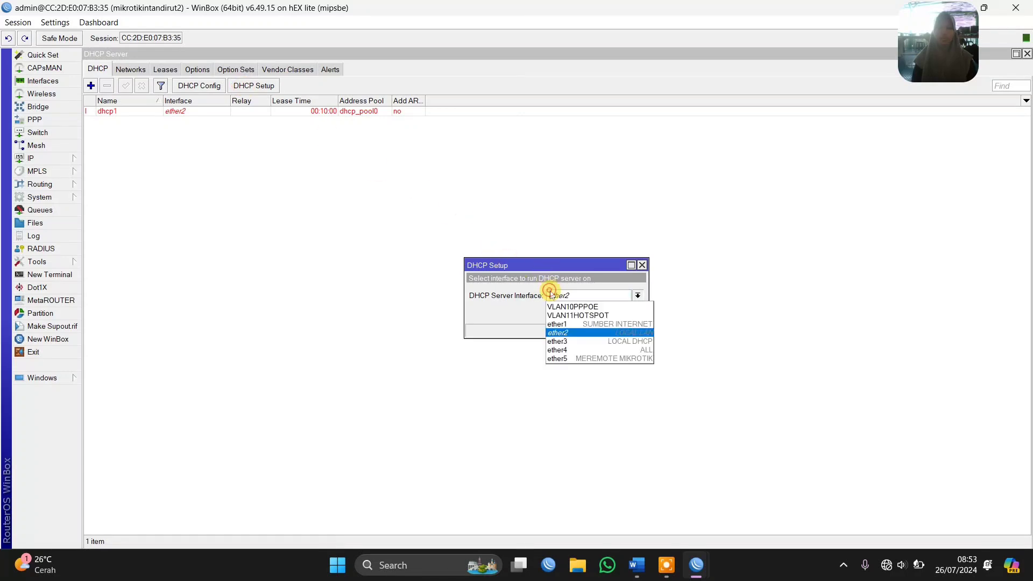
pyautogui.click(573, 342)
pyautogui.click(597, 312)
pyautogui.click(603, 312)
pyautogui.click(602, 312)
pyautogui.click(602, 312)
pyautogui.click(602, 312)
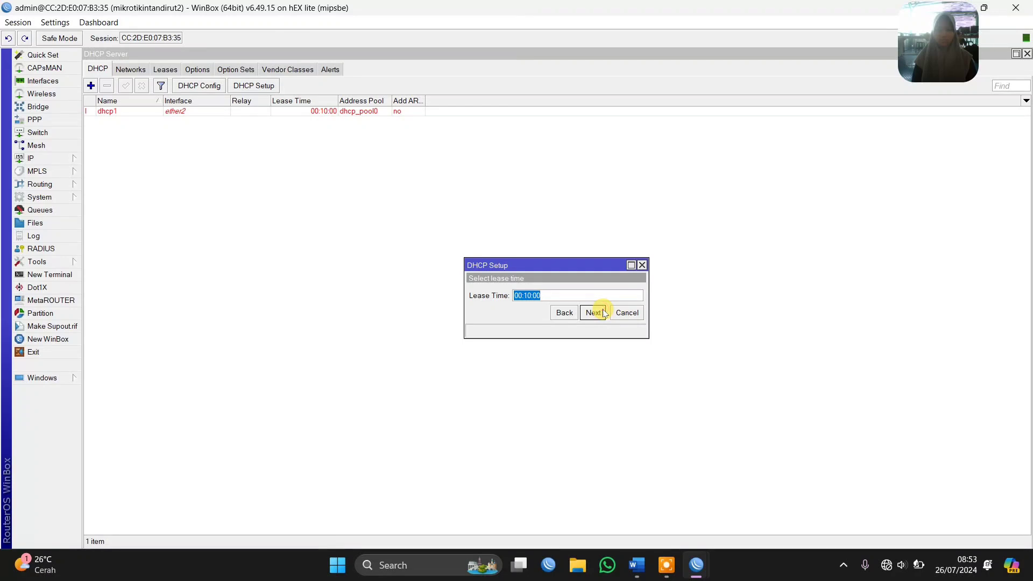
pyautogui.click(604, 313)
pyautogui.click(564, 293)
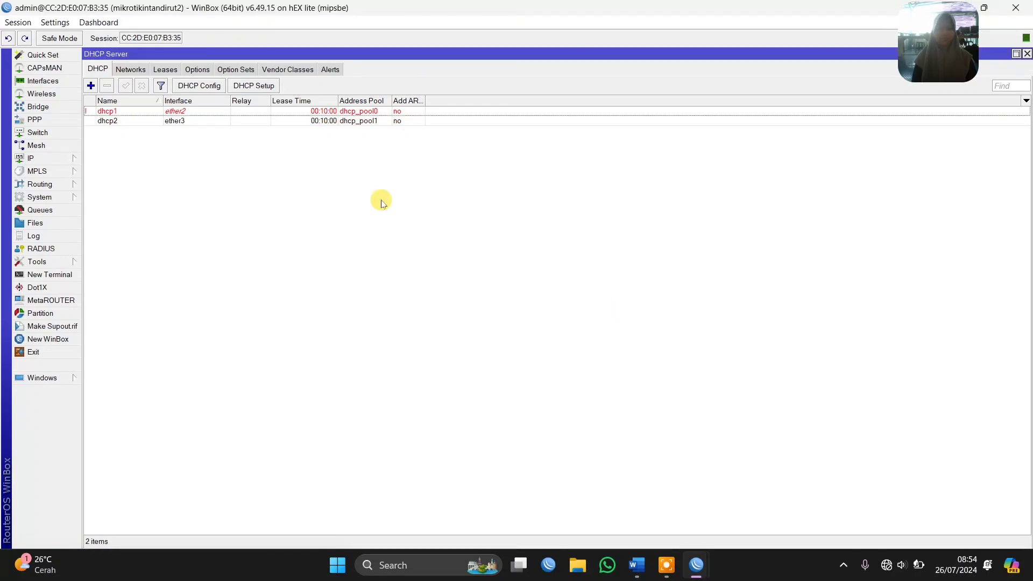
# Set up a DHCP server on ether5 with the setup wizard, accepting all the proposed settings
pyautogui.click(264, 86)
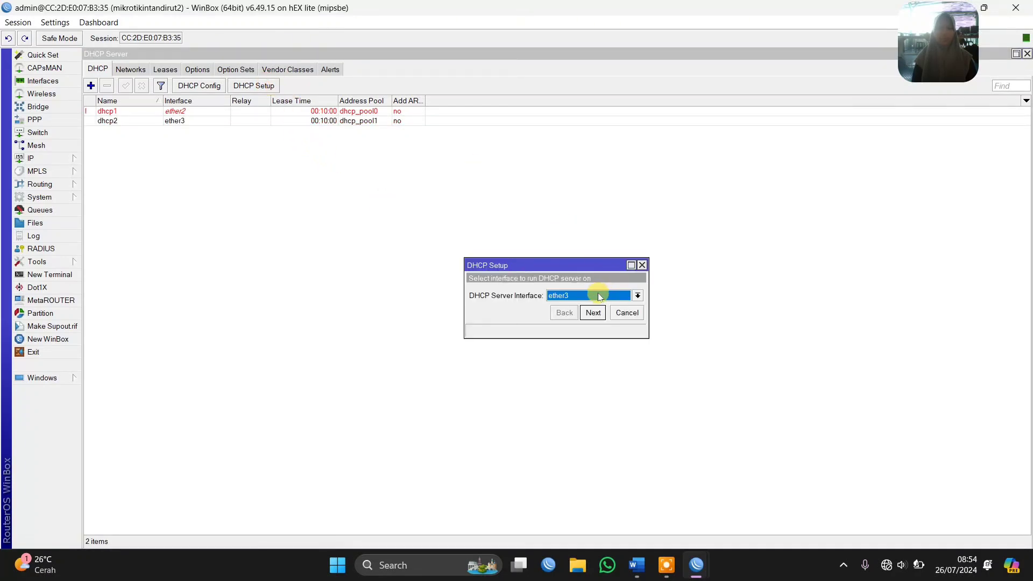
pyautogui.click(603, 296)
pyautogui.click(593, 357)
pyautogui.click(593, 312)
pyautogui.click(592, 312)
pyautogui.click(593, 313)
pyautogui.click(593, 312)
pyautogui.click(593, 312)
pyautogui.click(593, 312)
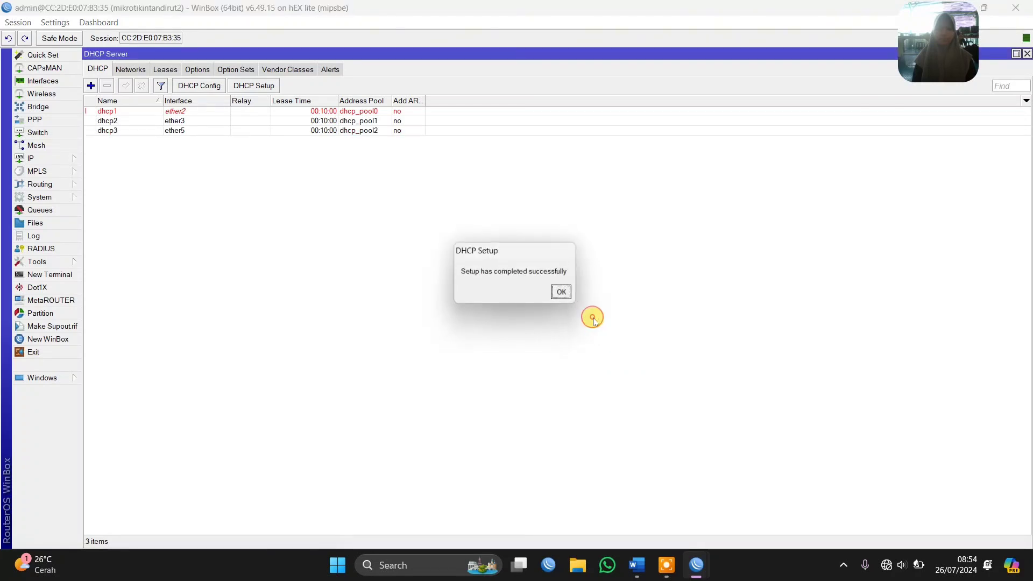
pyautogui.click(564, 294)
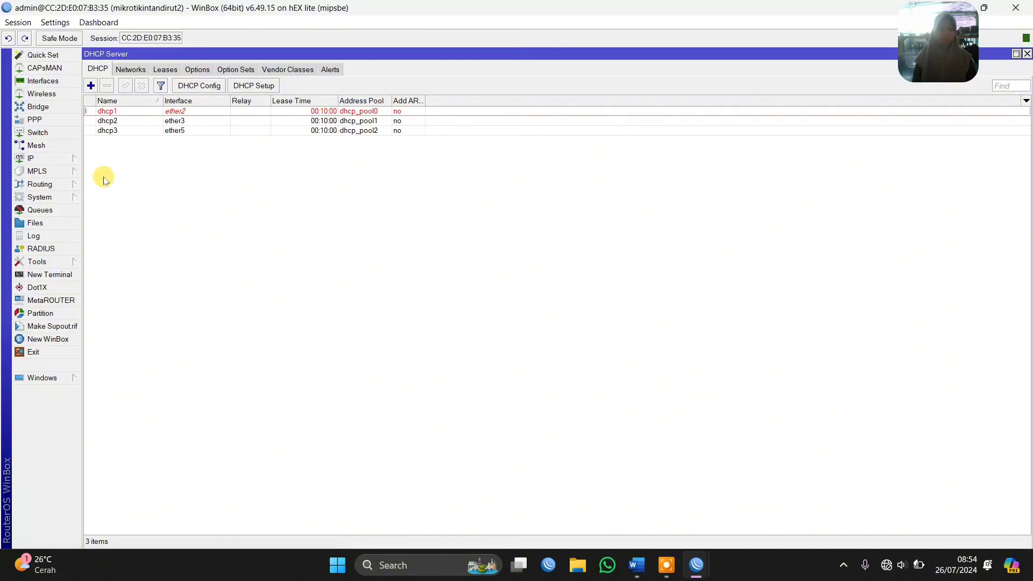
# Add an IP pool named PPPOEVLAN with the address range 10.10.0.2-10.10.0.254
pyautogui.click(53, 158)
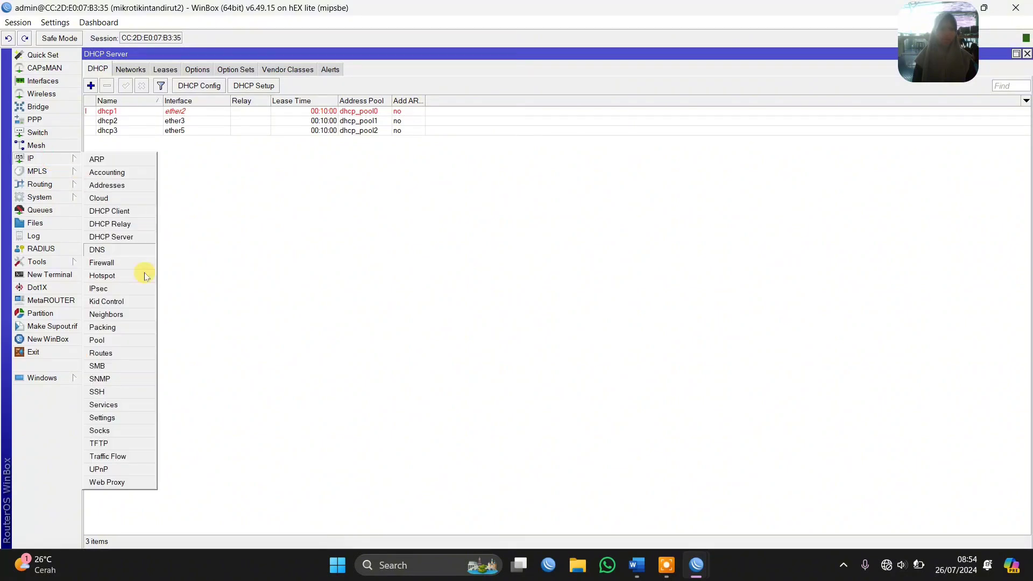
pyautogui.click(133, 345)
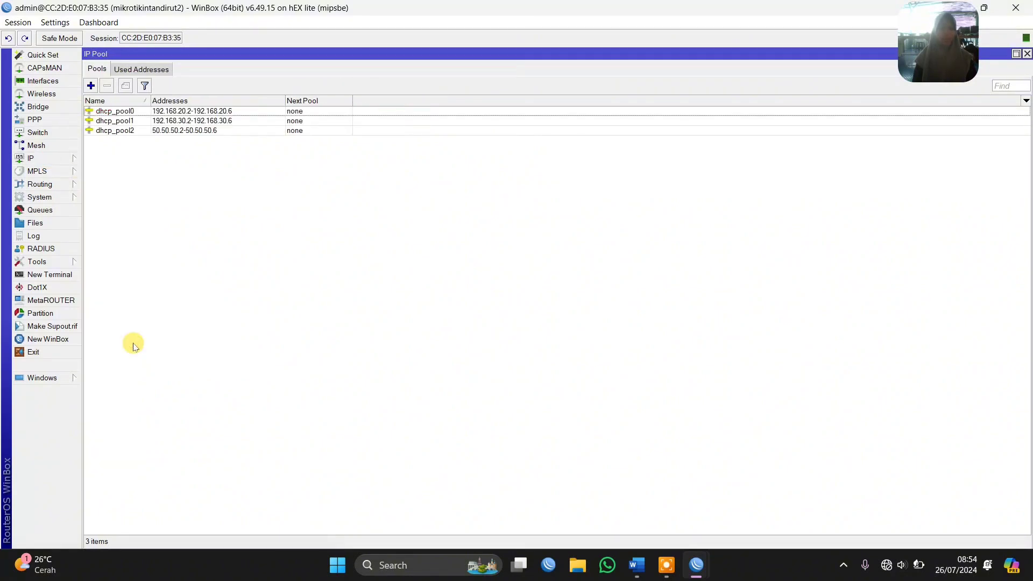
pyautogui.click(90, 86)
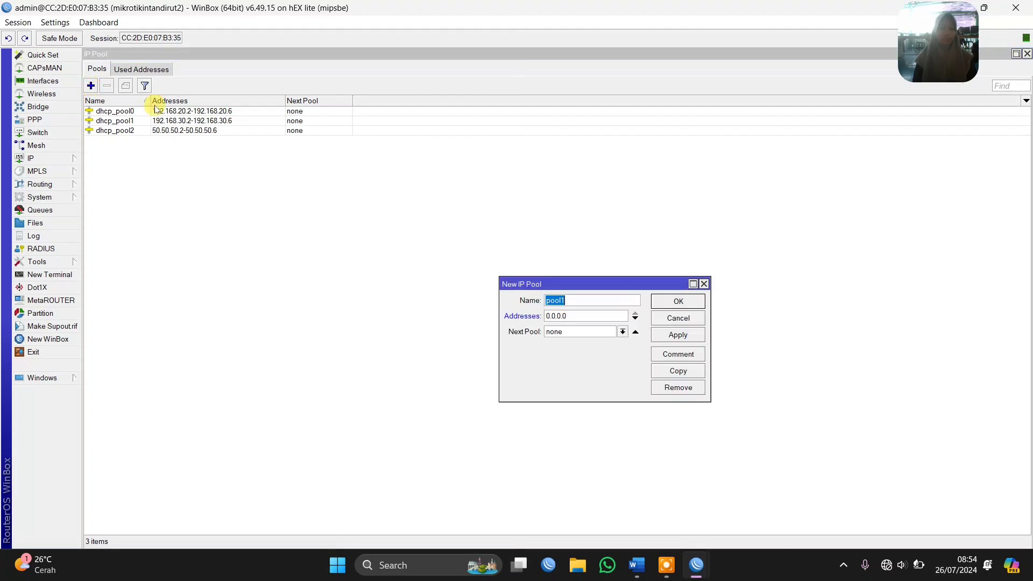
pyautogui.write('PPPOEVLAN')
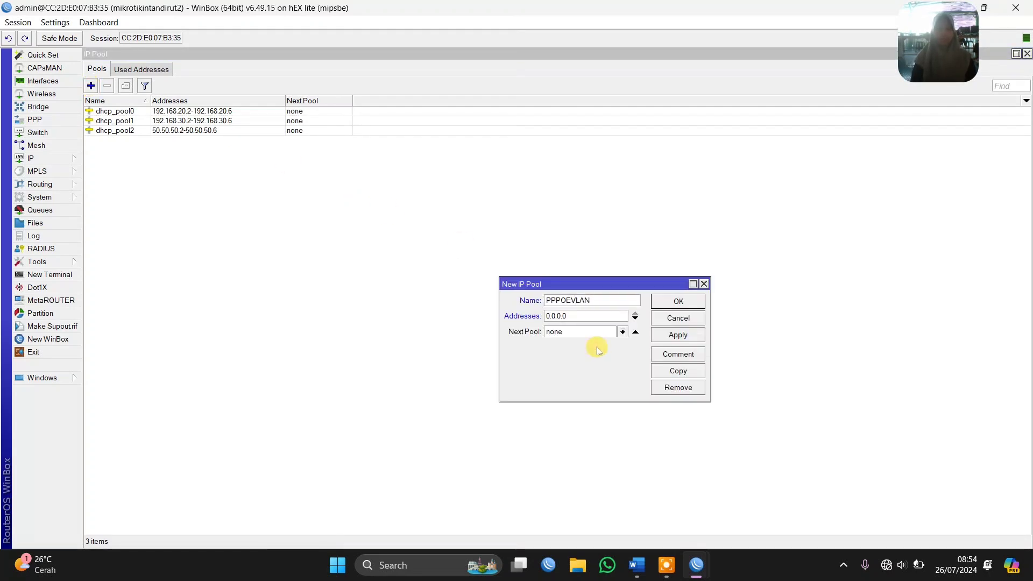
pyautogui.write('10.1')
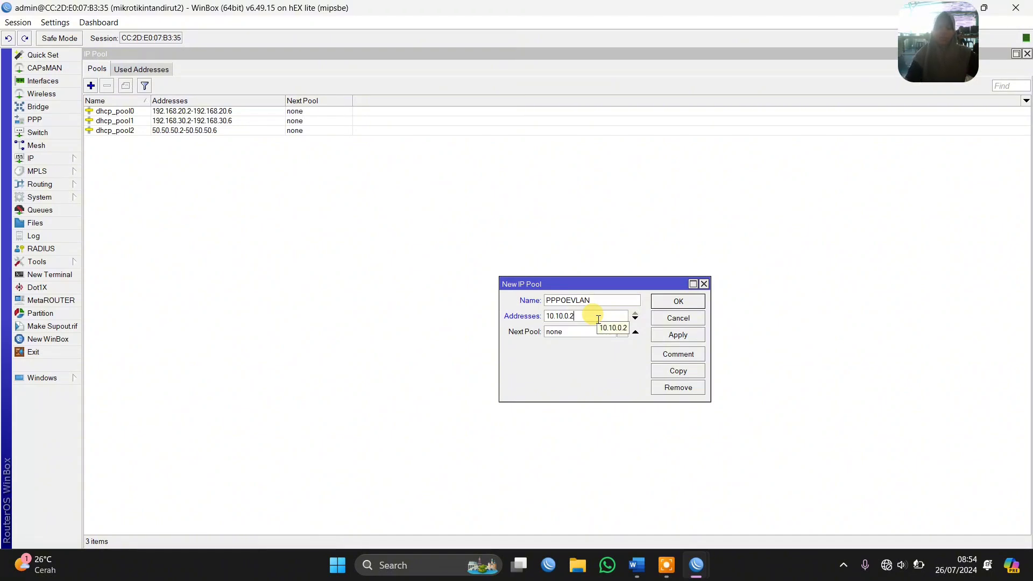
pyautogui.click(33, 157)
pyautogui.click(105, 181)
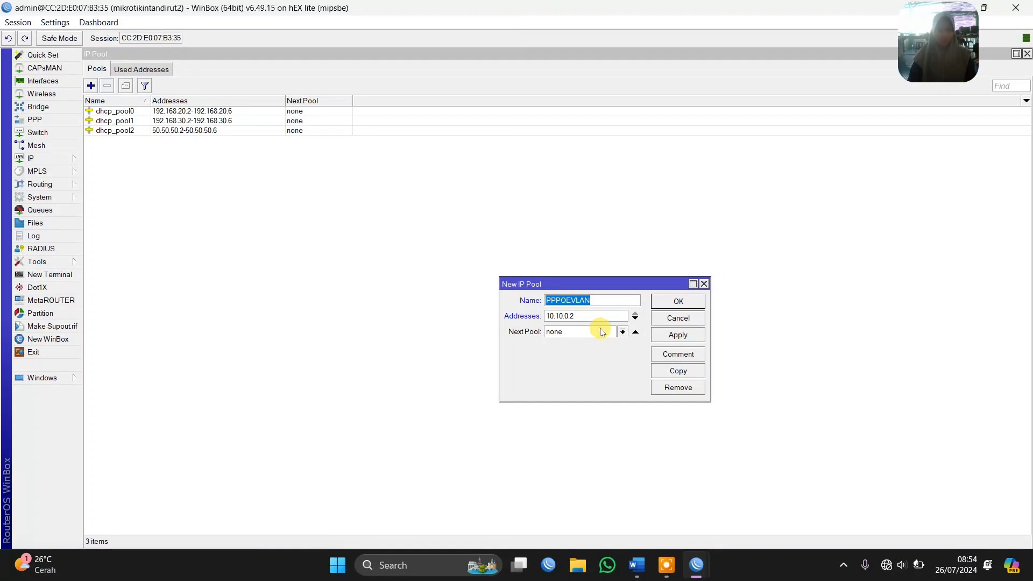
pyautogui.click(588, 319)
pyautogui.write('-10.10.0.254')
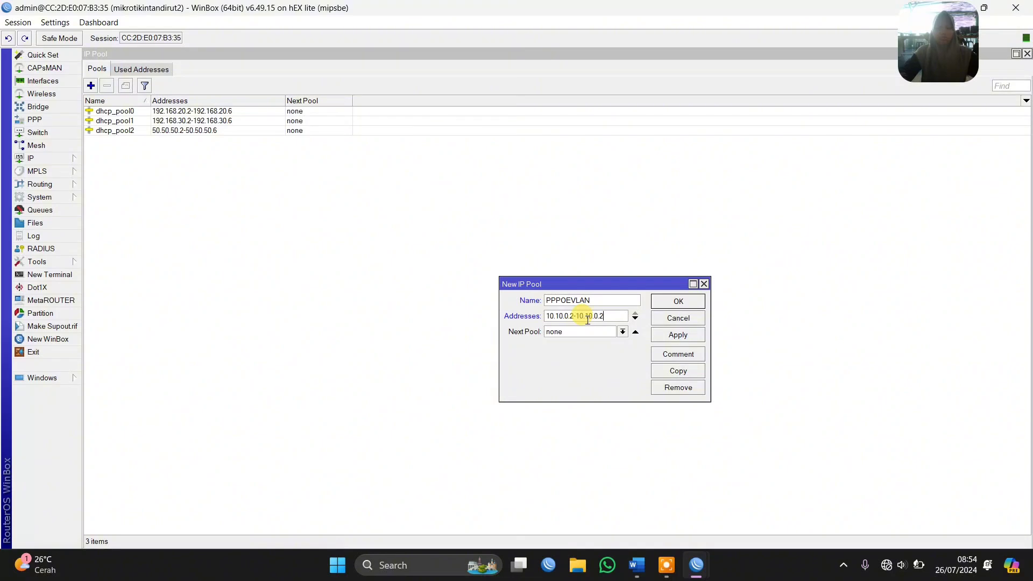
pyautogui.click(679, 335)
# Copy the PPPOEVLAN pool as a new pool PPPONOVLAN with range 55.55.0.2-55.55.0.254 and close the pool dialogs
pyautogui.click(678, 371)
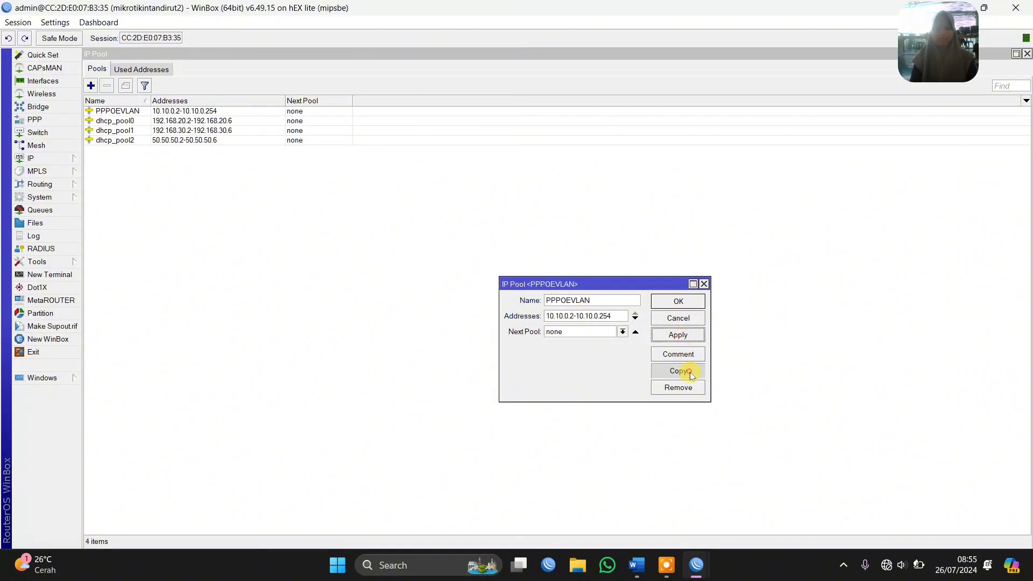
pyautogui.write('PPONOVLAN')
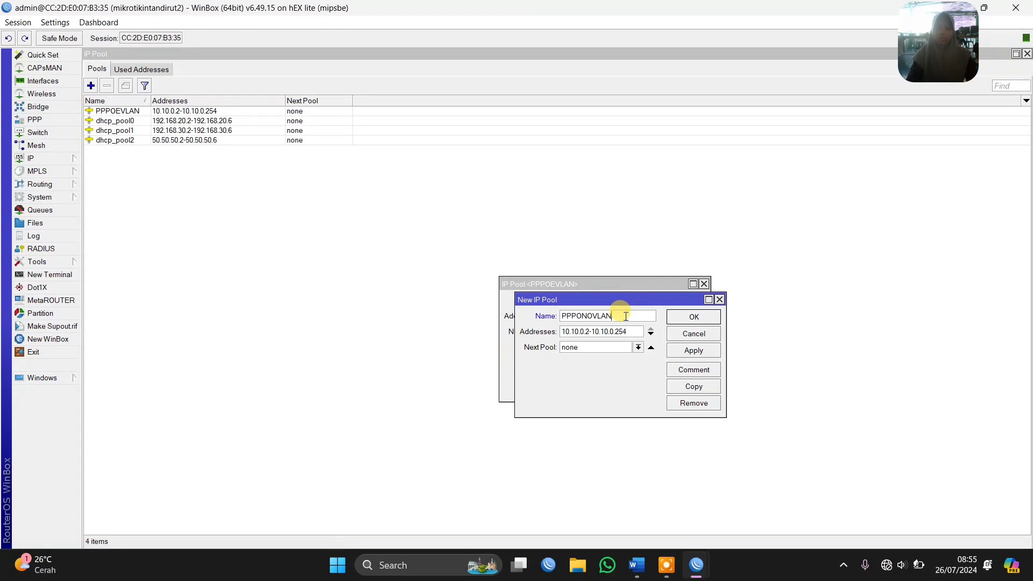
pyautogui.doubleClick(618, 331)
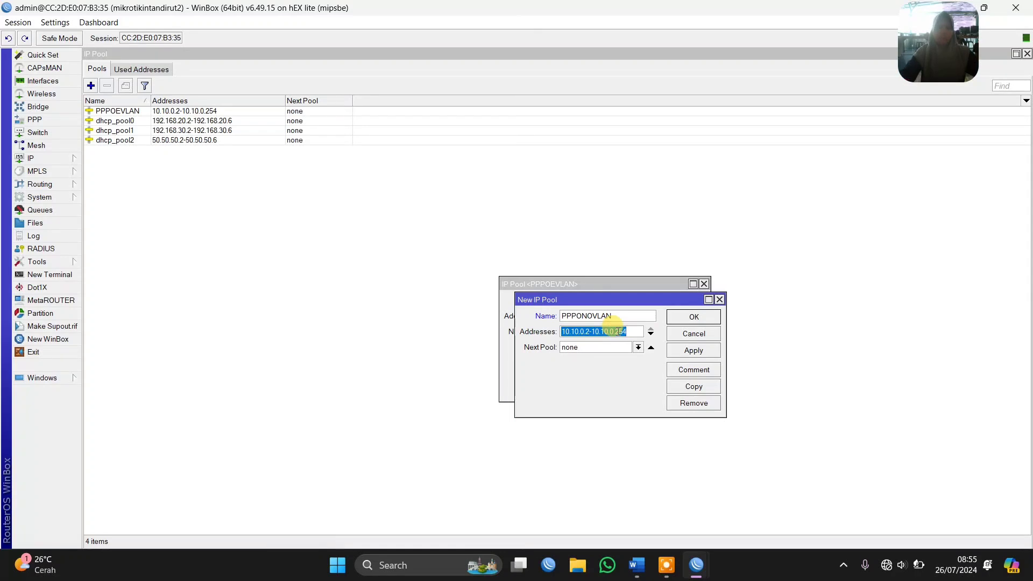
pyautogui.write('55.55.0.2-55.55.')
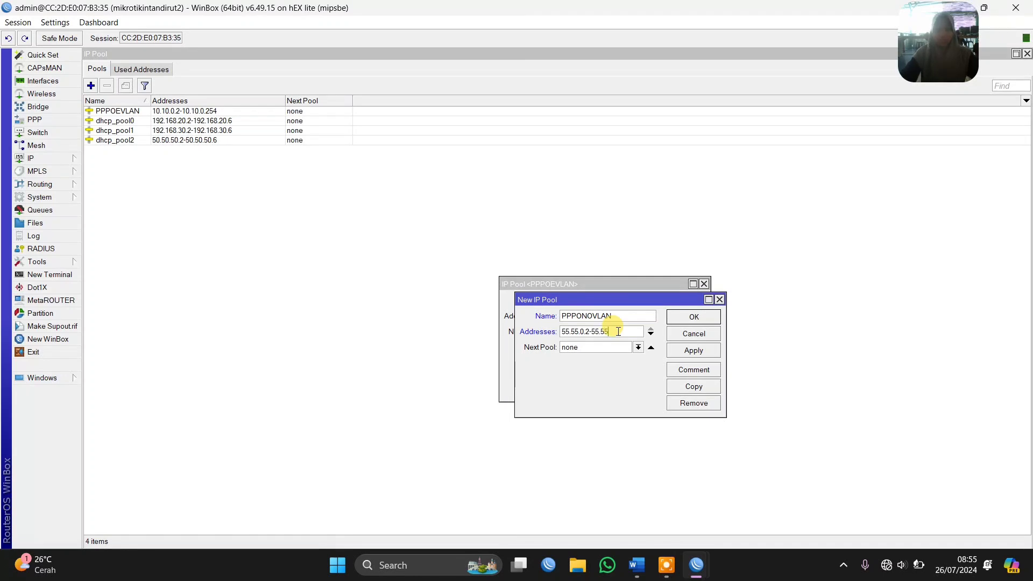
pyautogui.write('254')
pyautogui.press('Return')
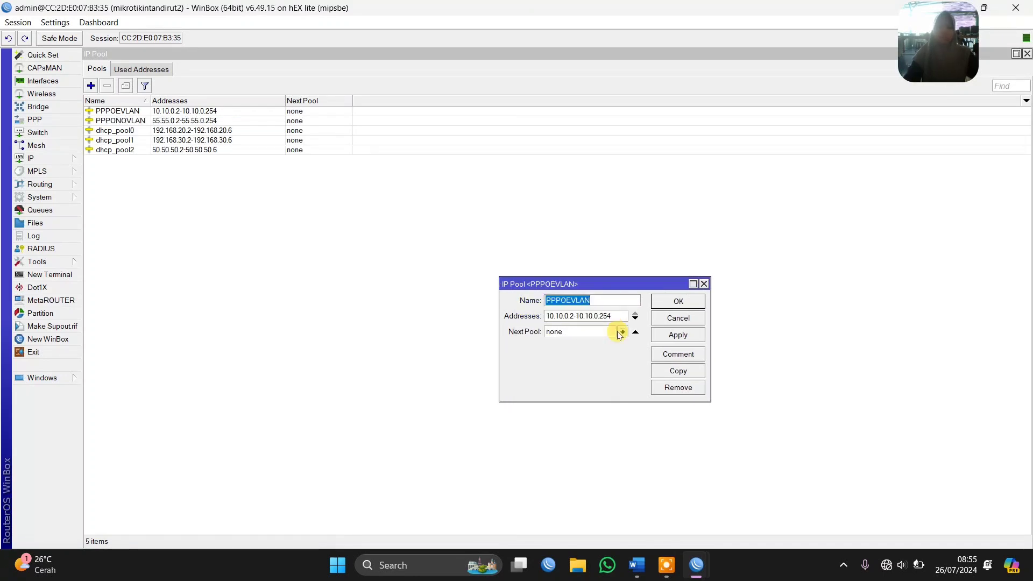
pyautogui.press('Return')
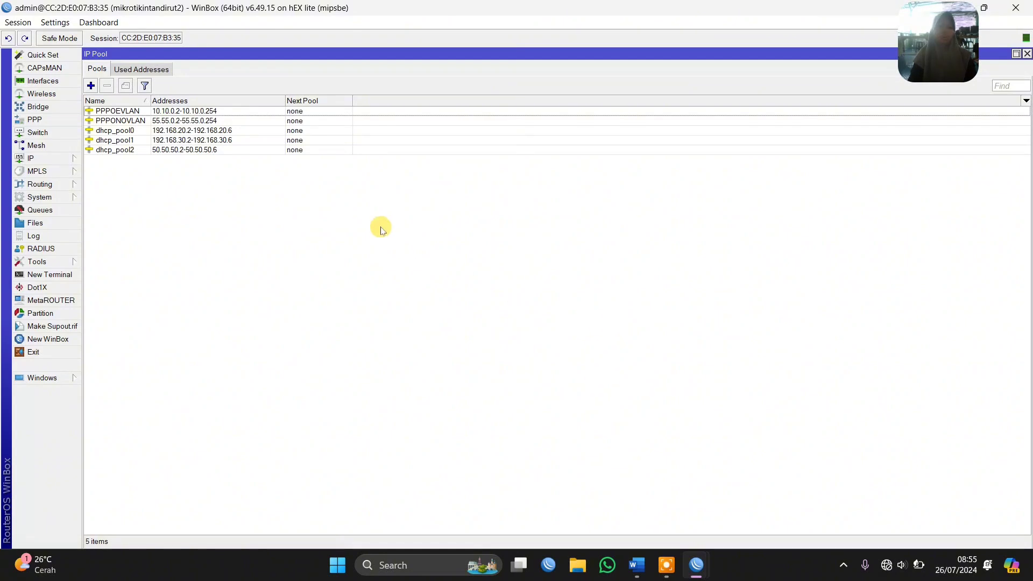
# Start the hotspot setup wizard on VLAN11HOTSPOT and accept the proposed settings, keeping the SMTP server at 0.0.0.0
pyautogui.click(60, 160)
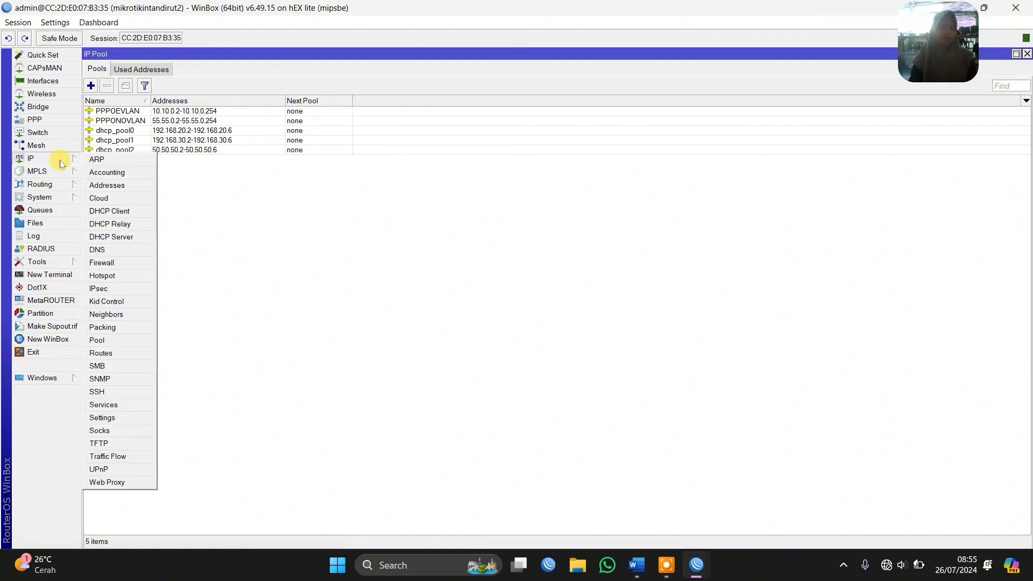
pyautogui.click(138, 276)
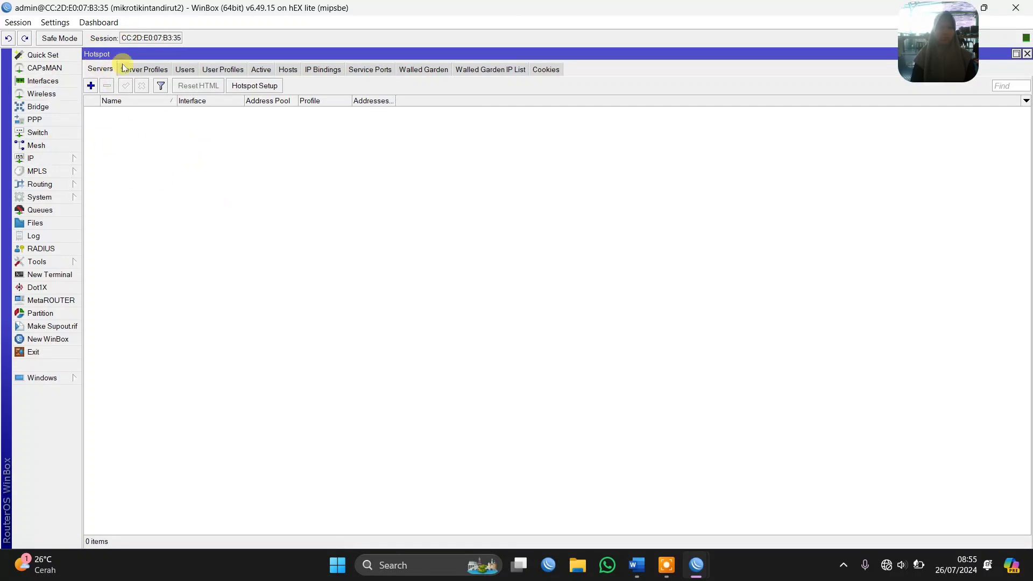
pyautogui.click(253, 85)
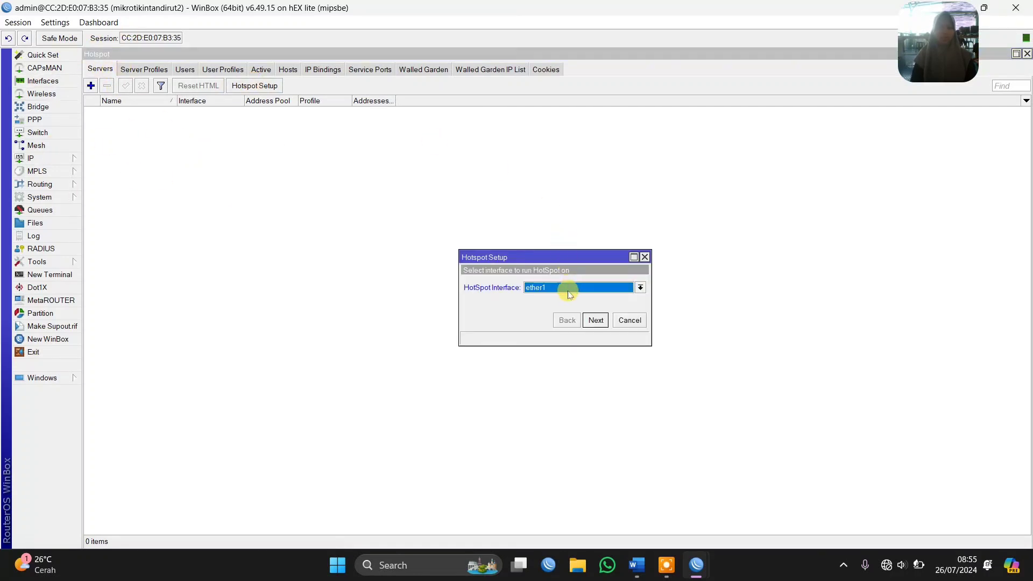
pyautogui.click(568, 288)
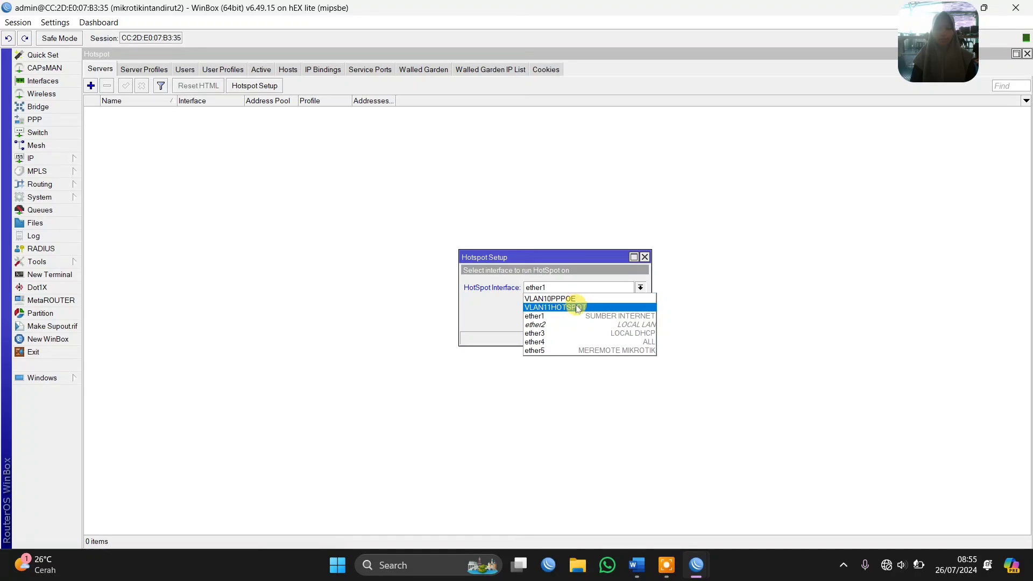
pyautogui.click(574, 307)
pyautogui.click(595, 321)
pyautogui.click(594, 321)
pyautogui.click(593, 322)
pyautogui.click(593, 322)
pyautogui.click(594, 321)
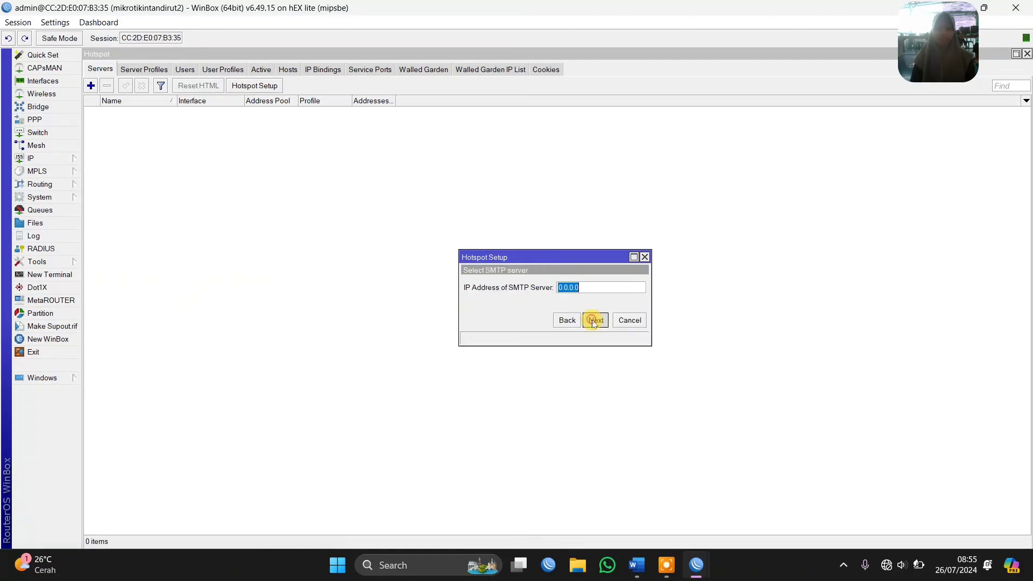
pyautogui.click(595, 322)
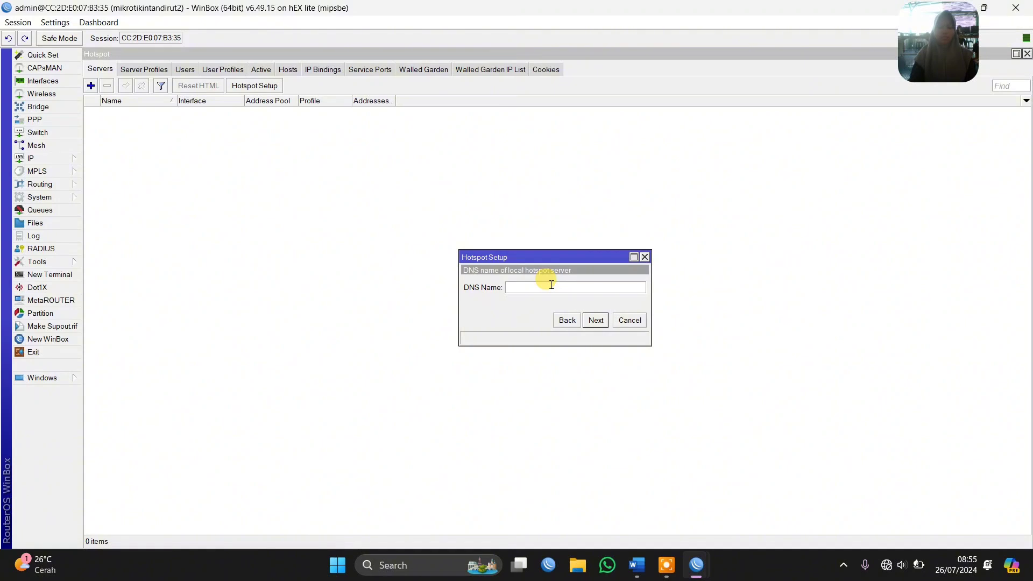
# Set the hotspot DNS name to INTAN.NET, enter the password for the local admin hotspot user and finish the setup
pyautogui.write('INTAN.NET')
pyautogui.click(596, 321)
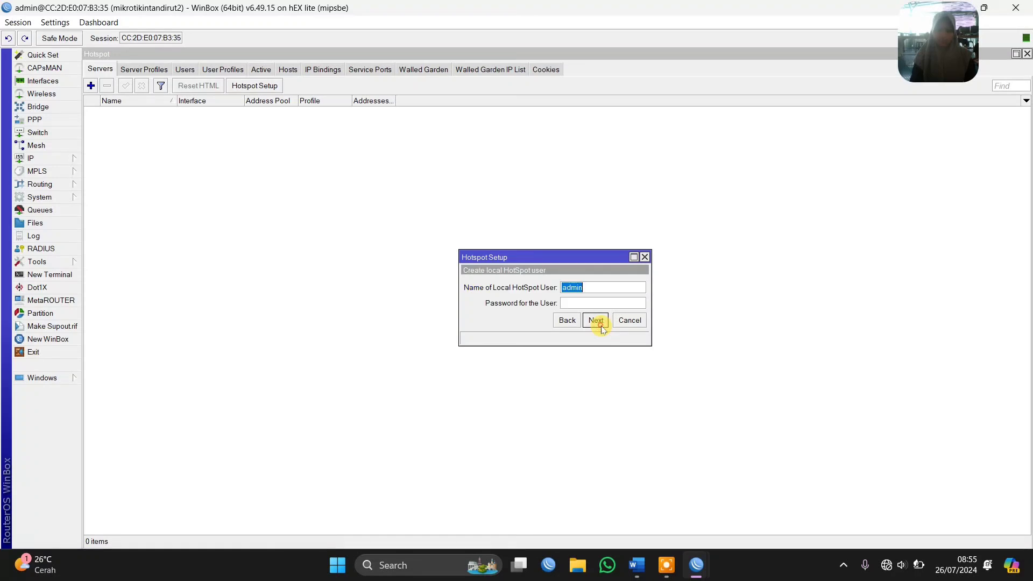
pyautogui.click(581, 303)
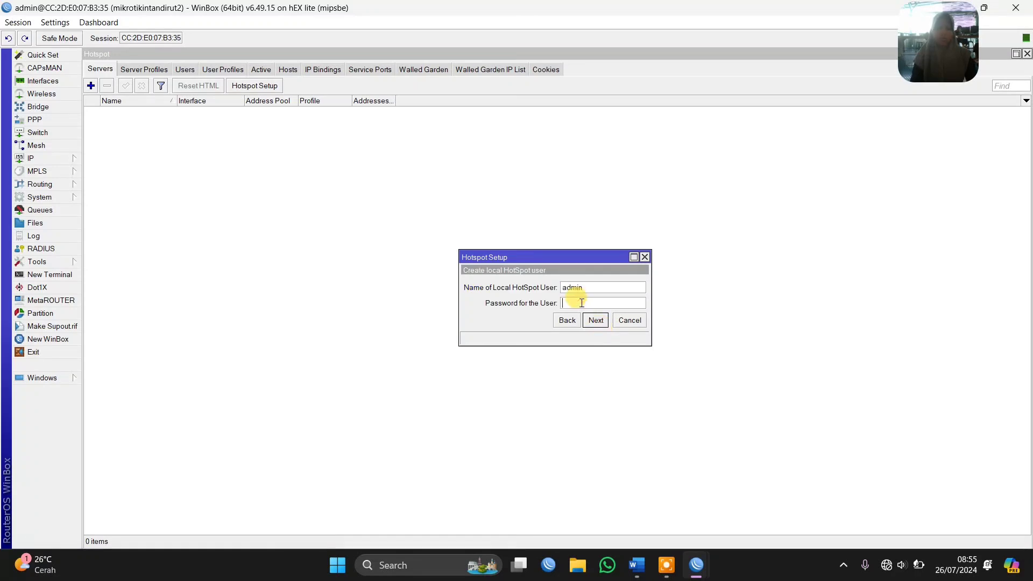
pyautogui.click(596, 320)
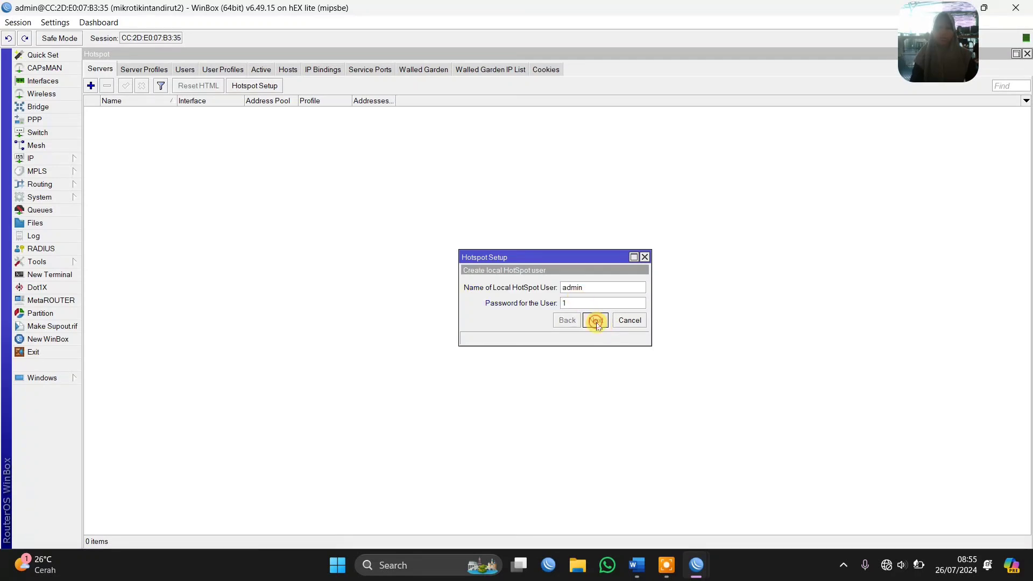
pyautogui.click(566, 296)
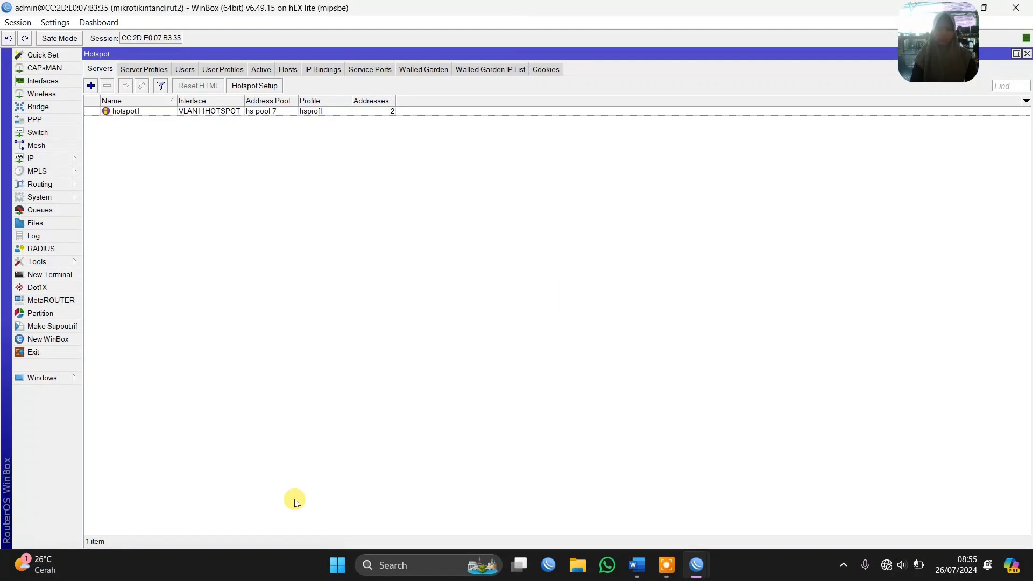
pyautogui.click(668, 565)
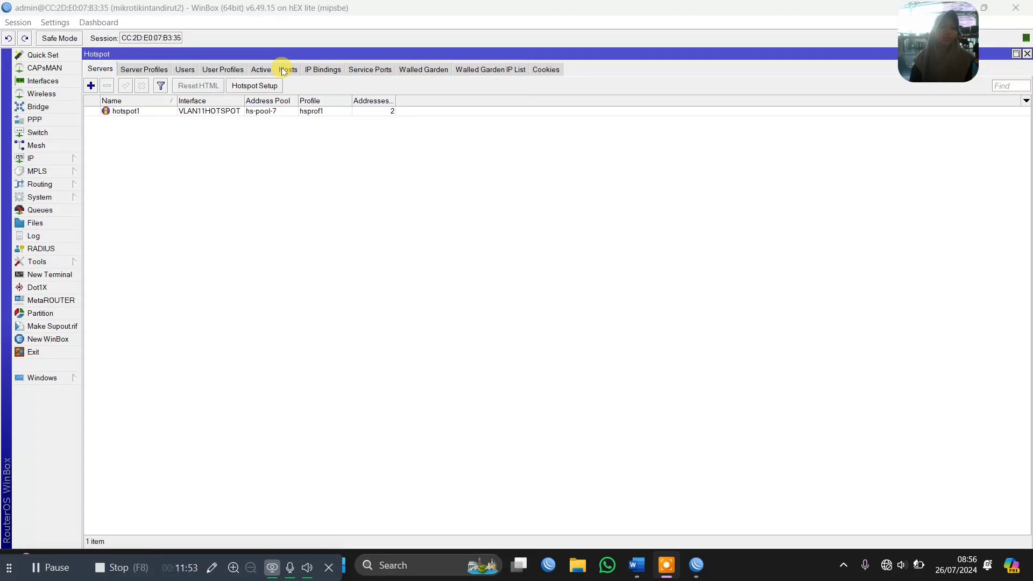
# Add a PPPoE server on interface VLAN10PPPOE, keeping the service name service1 and the default profile
pyautogui.click(54, 122)
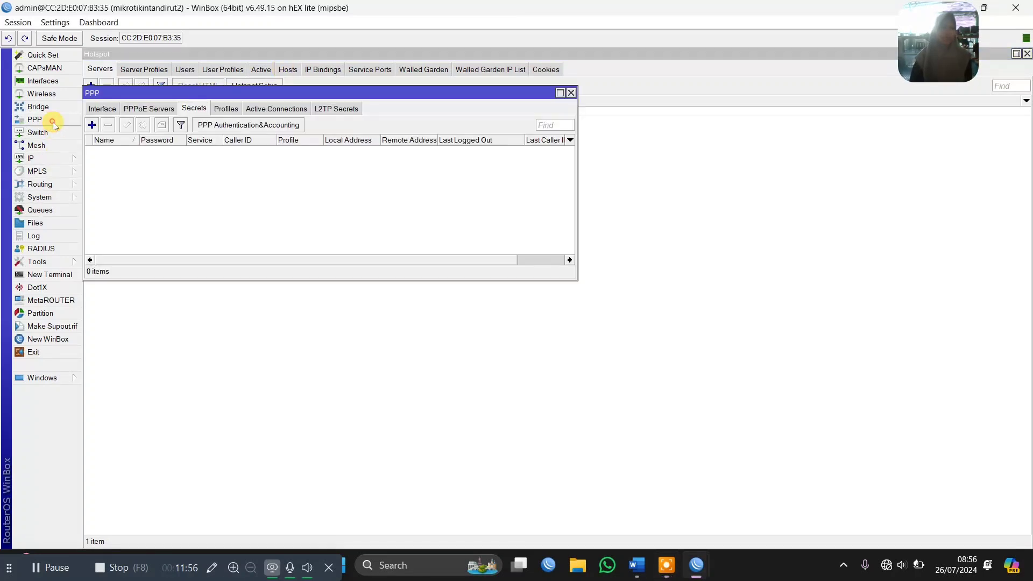
pyautogui.click(139, 109)
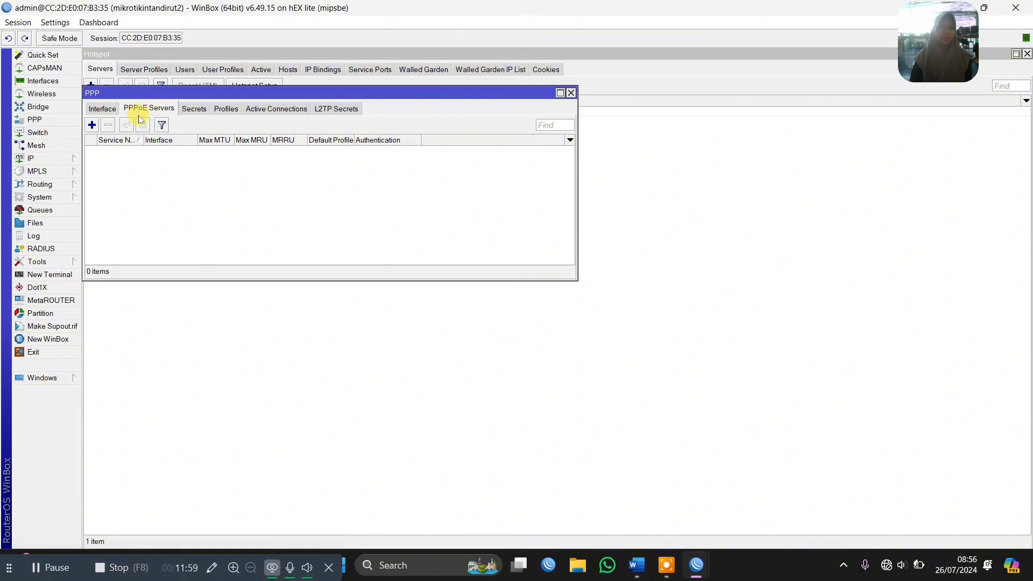
pyautogui.click(92, 126)
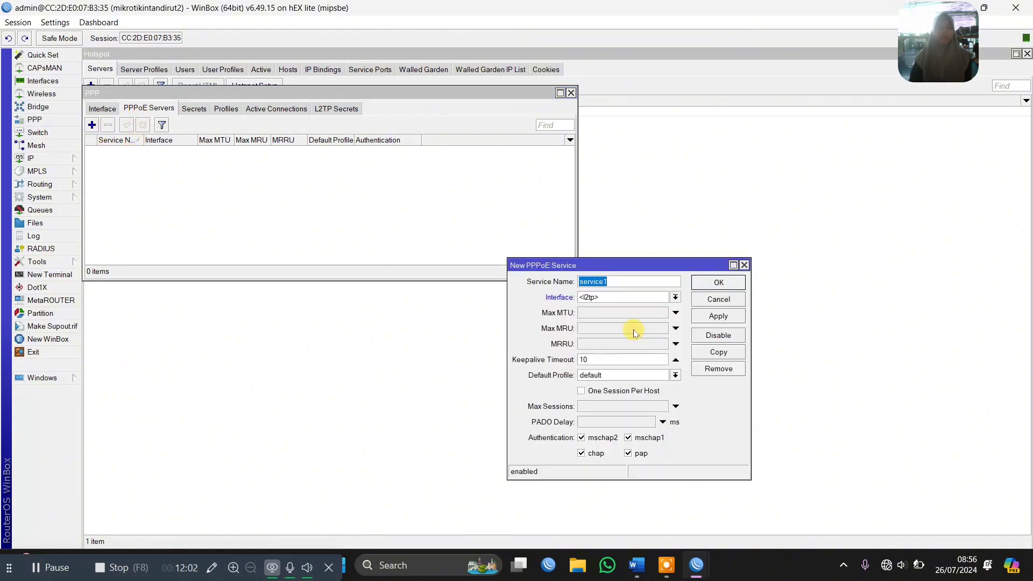
pyautogui.click(611, 300)
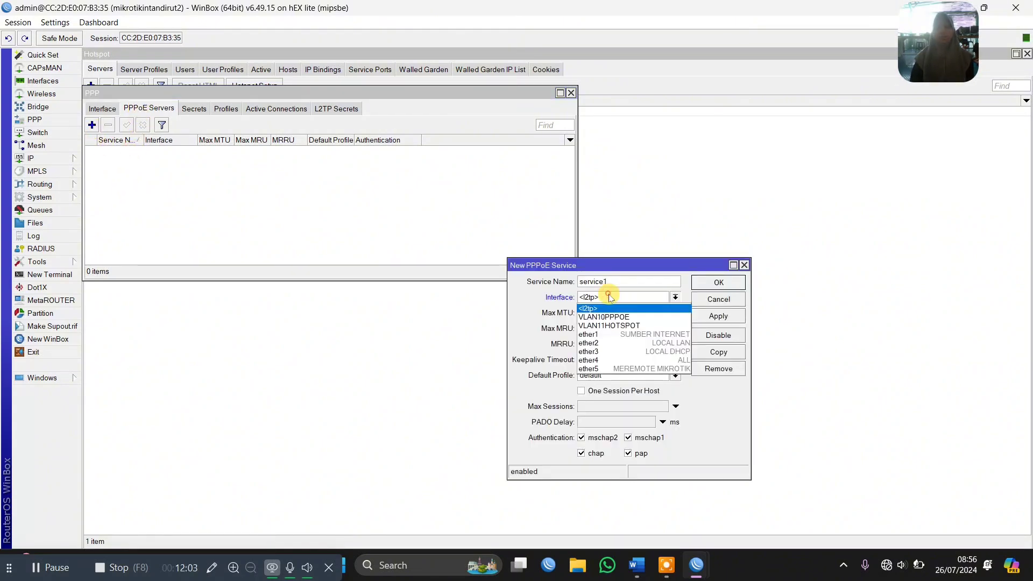
pyautogui.click(612, 317)
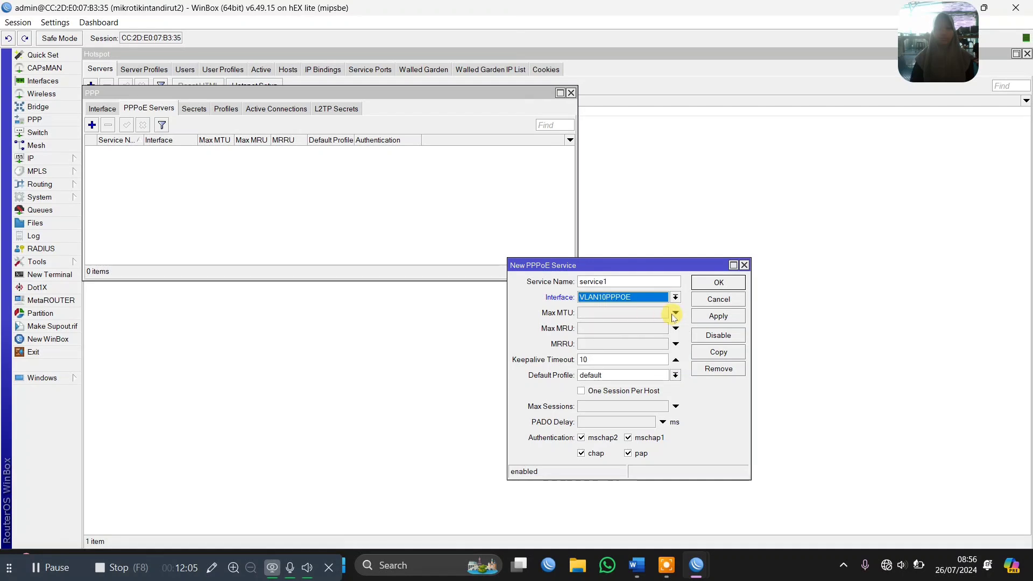
pyautogui.click(712, 319)
# Copy the PPPoE server as service2 on interface ether4 and save both services
pyautogui.click(723, 355)
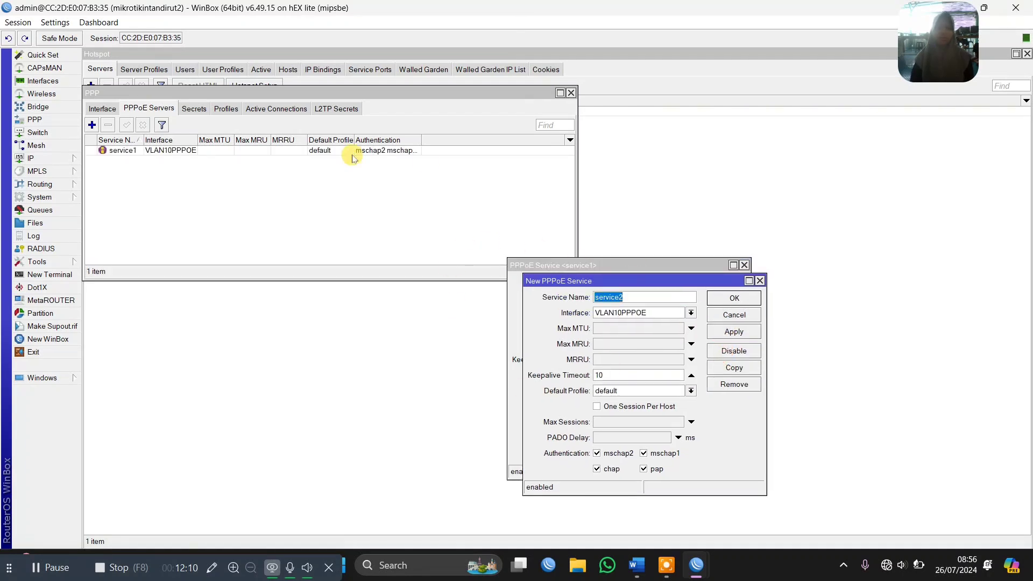
pyautogui.click(635, 313)
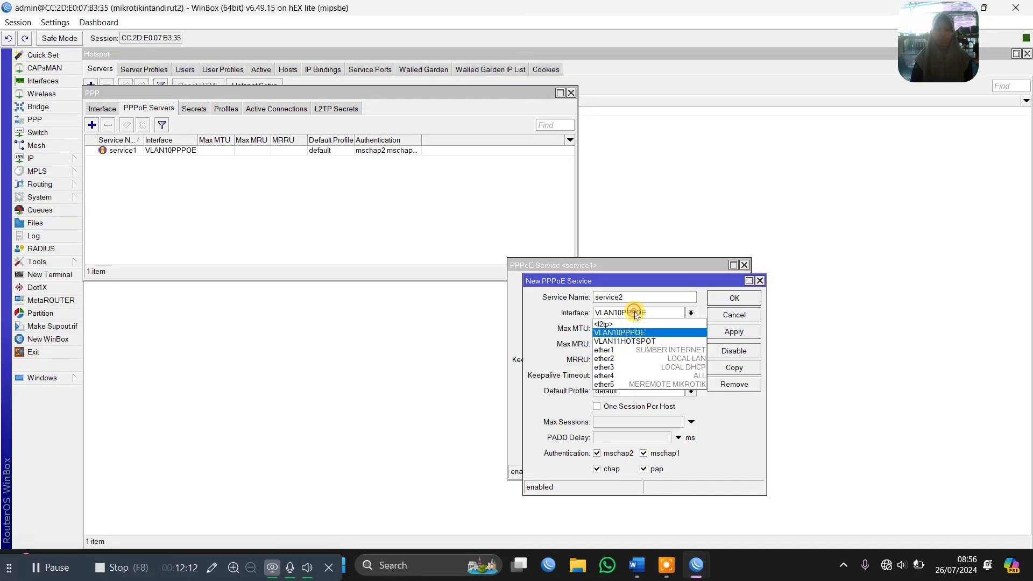
pyautogui.click(625, 376)
pyautogui.press('Return')
pyautogui.press('Return')
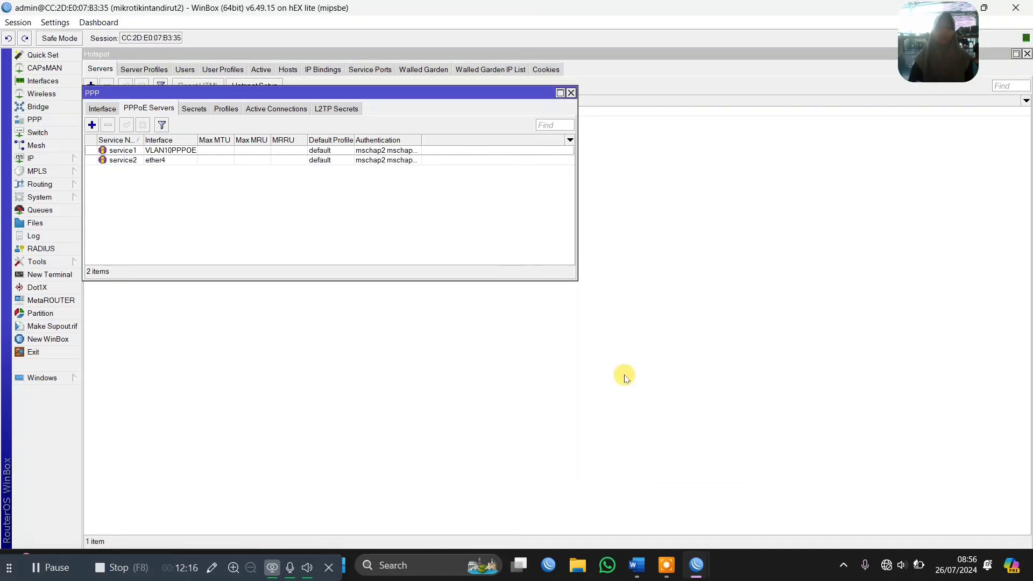
# Create a new PPP profile named PAKET 5MB VLAN
pyautogui.click(223, 109)
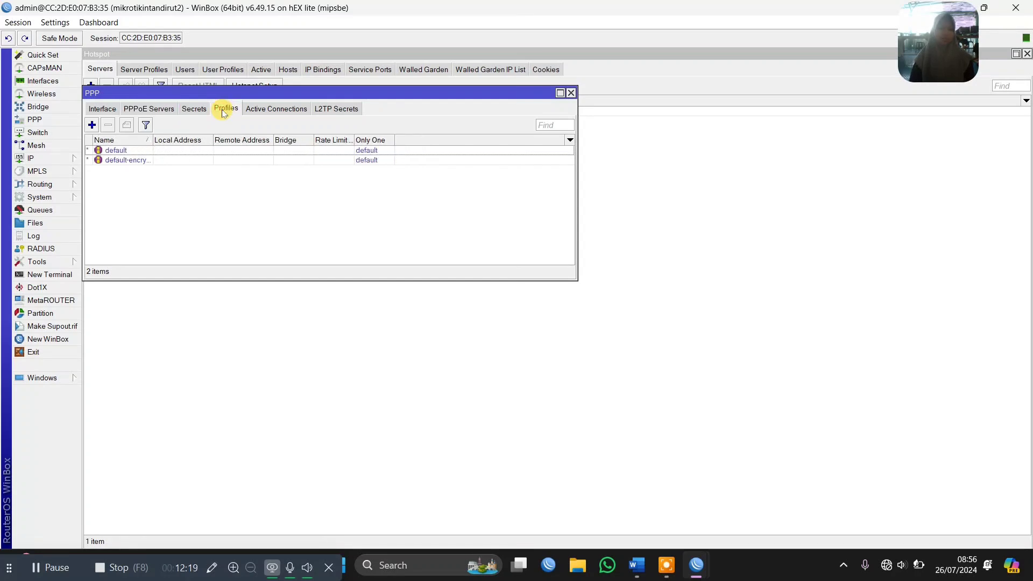
pyautogui.click(92, 126)
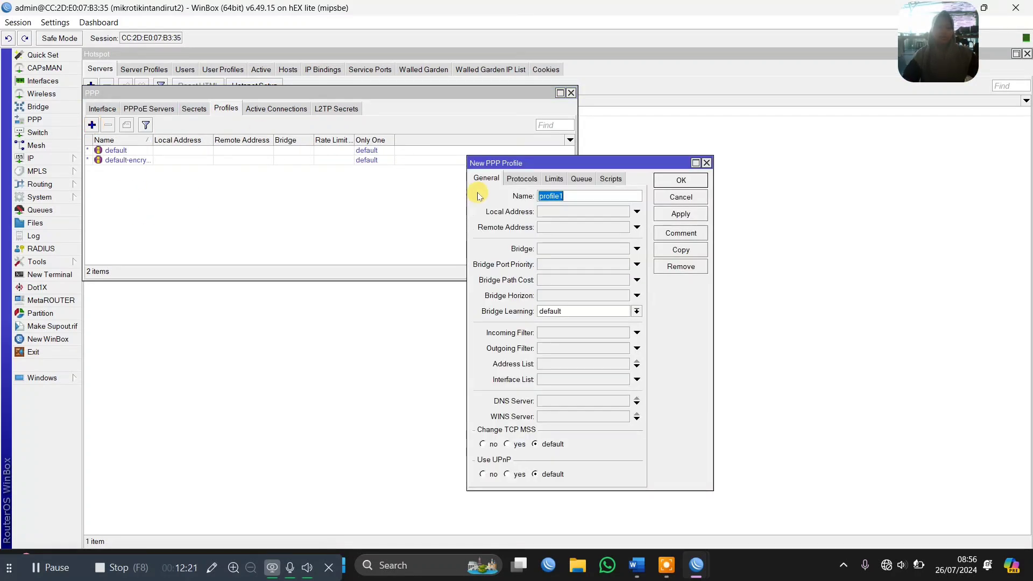
pyautogui.write('PAKE')
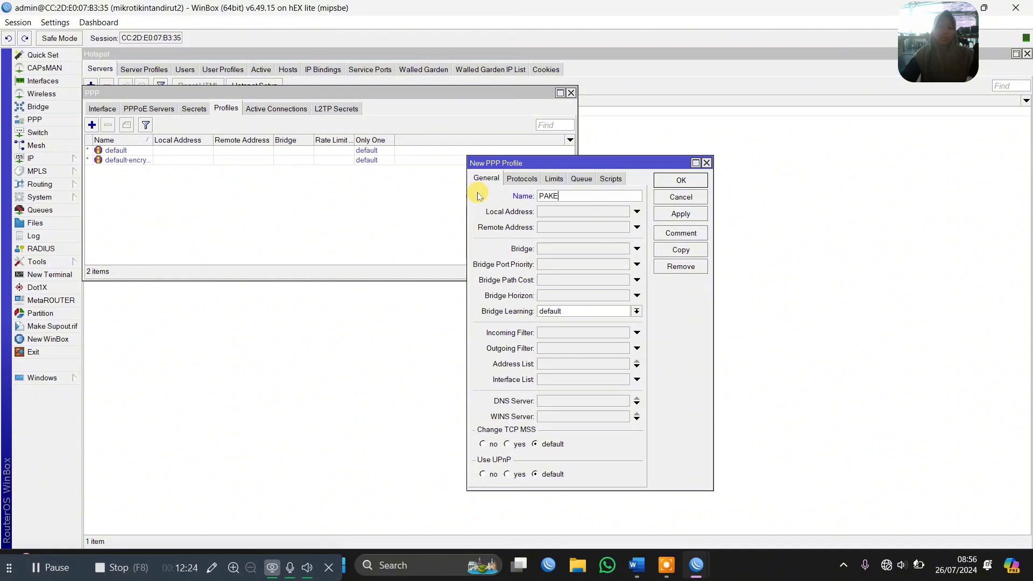
pyautogui.write('T M5B VLAN')
# Set the profile's local address to 10.10.0.1, consulting the router's IP address list alongside it
pyautogui.click(549, 213)
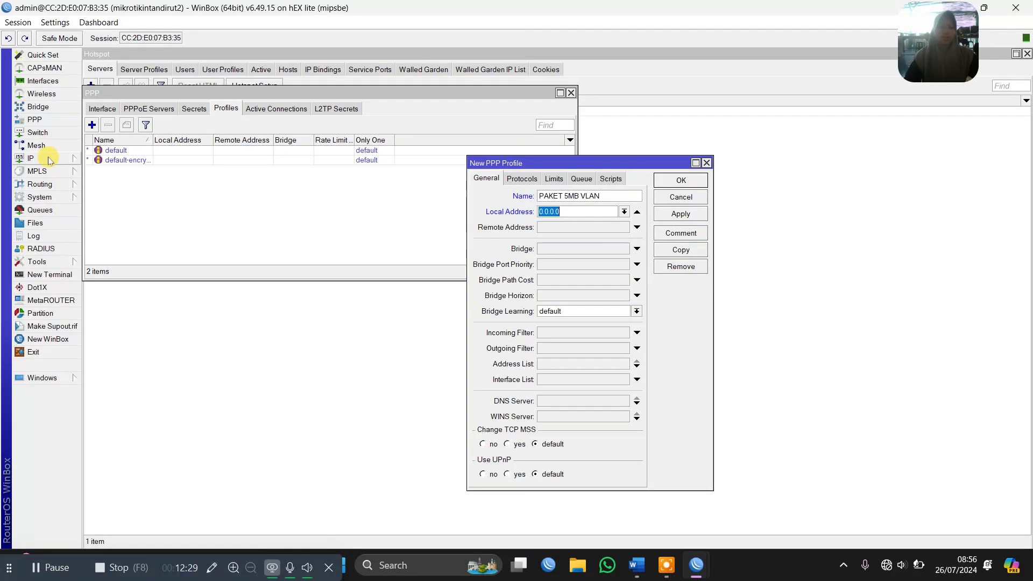
pyautogui.click(49, 161)
pyautogui.click(108, 185)
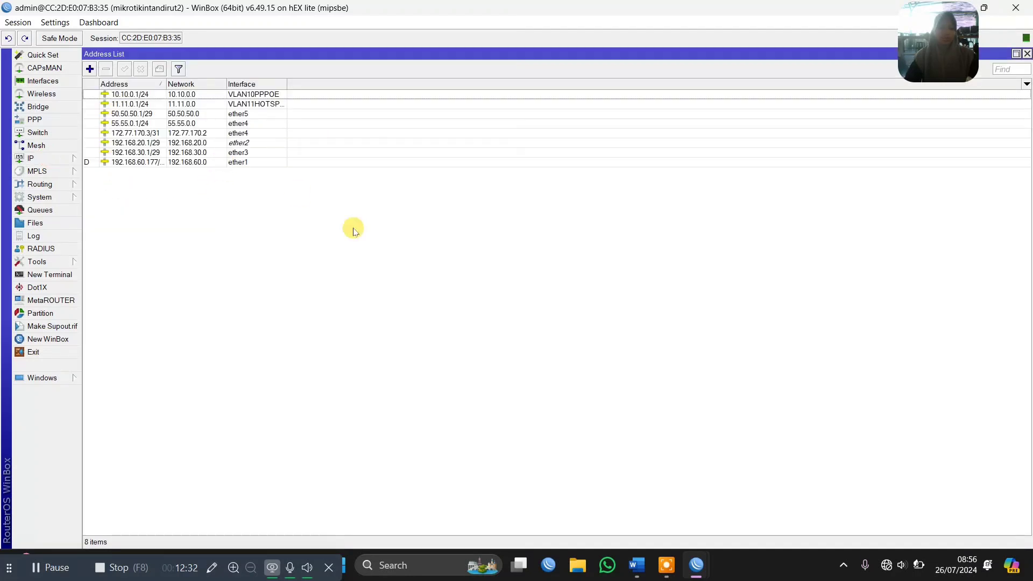
pyautogui.click(1015, 54)
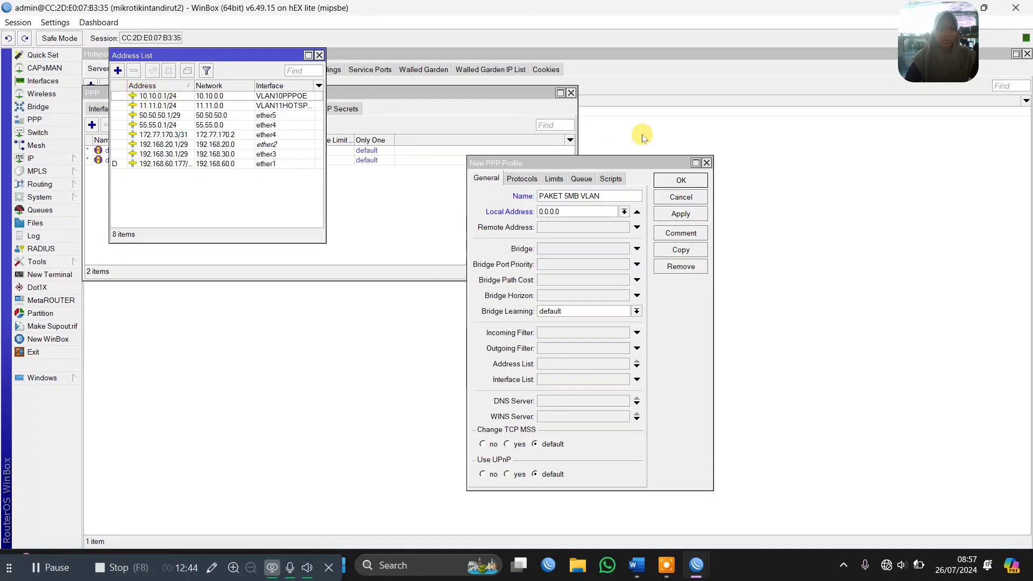
pyautogui.click(587, 211)
pyautogui.doubleClick(588, 210)
pyautogui.write('10')
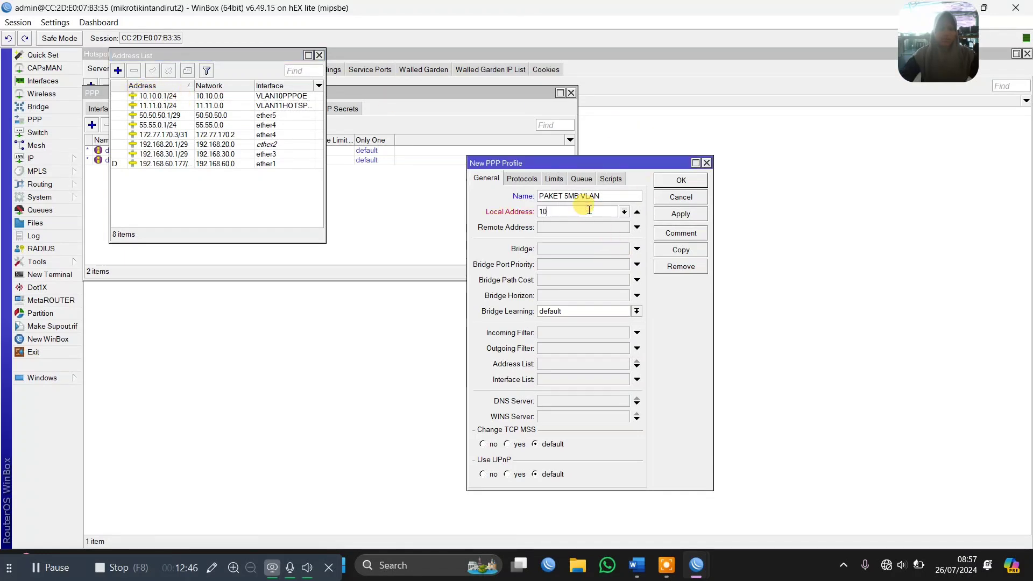
pyautogui.write('.10.0.1')
# Set the profile's remote address to the PPPOEVLAN pool and its rate limit to 5M/5M, and apply the profile
pyautogui.click(599, 230)
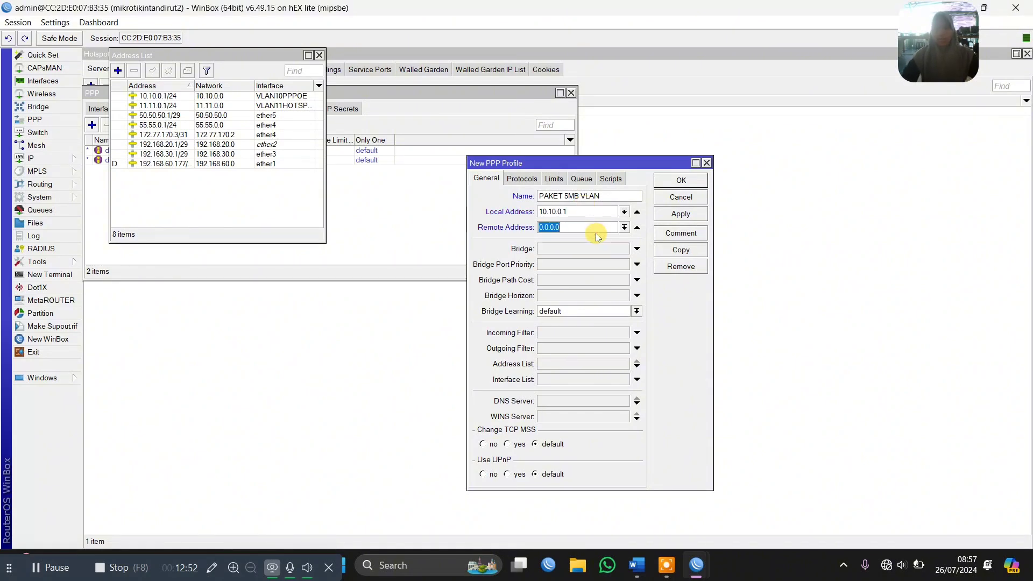
pyautogui.click(624, 227)
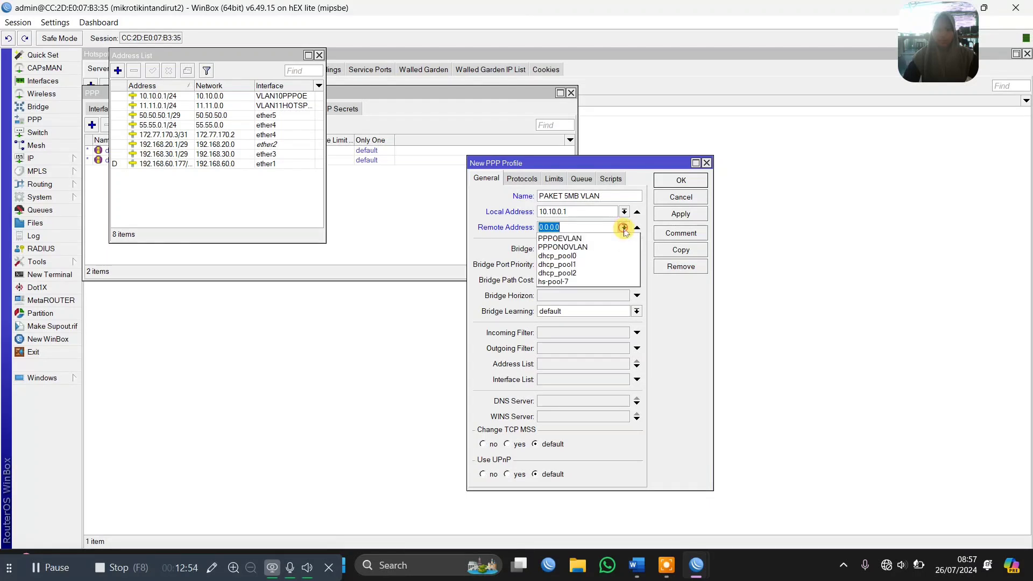
pyautogui.click(581, 238)
pyautogui.click(555, 179)
pyautogui.click(574, 235)
pyautogui.write('5M')
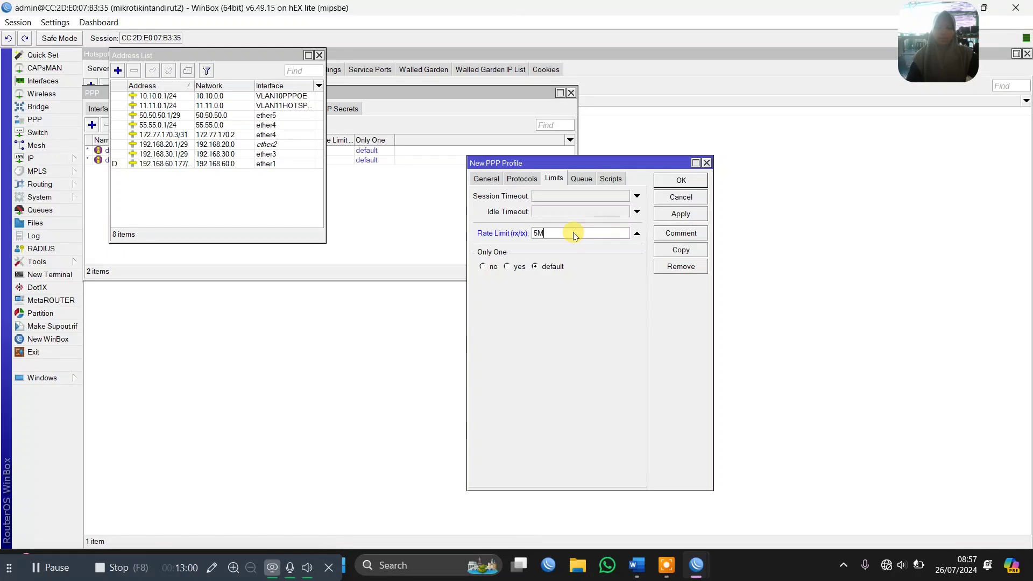
pyautogui.write('/5M')
pyautogui.click(680, 214)
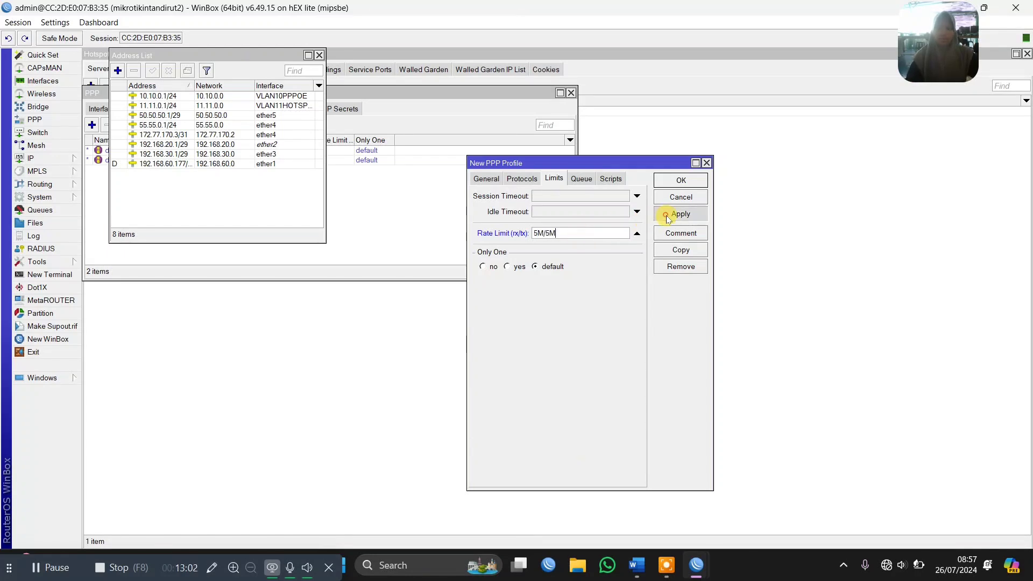
# Copy the PAKET 5MB VLAN profile and name the copy PAKET 5MB NO VLAN
pyautogui.click(681, 249)
pyautogui.write('PAK')
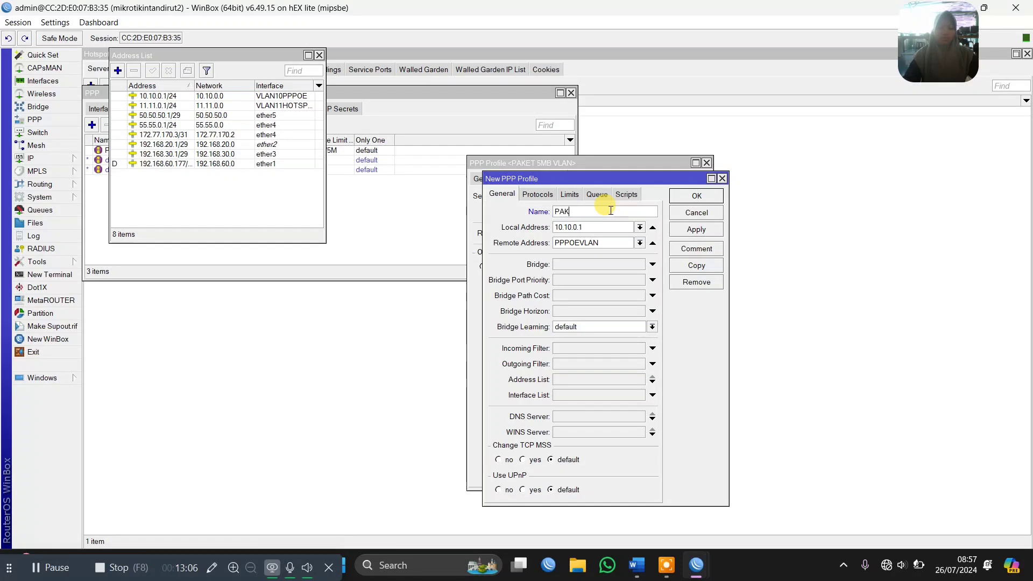
pyautogui.write('ET 5MB NO VLAN')
# Set the copied profile's local address to 55.55.0.1 and remote address to the PPPONOVLAN pool, and save it
pyautogui.doubleClick(589, 228)
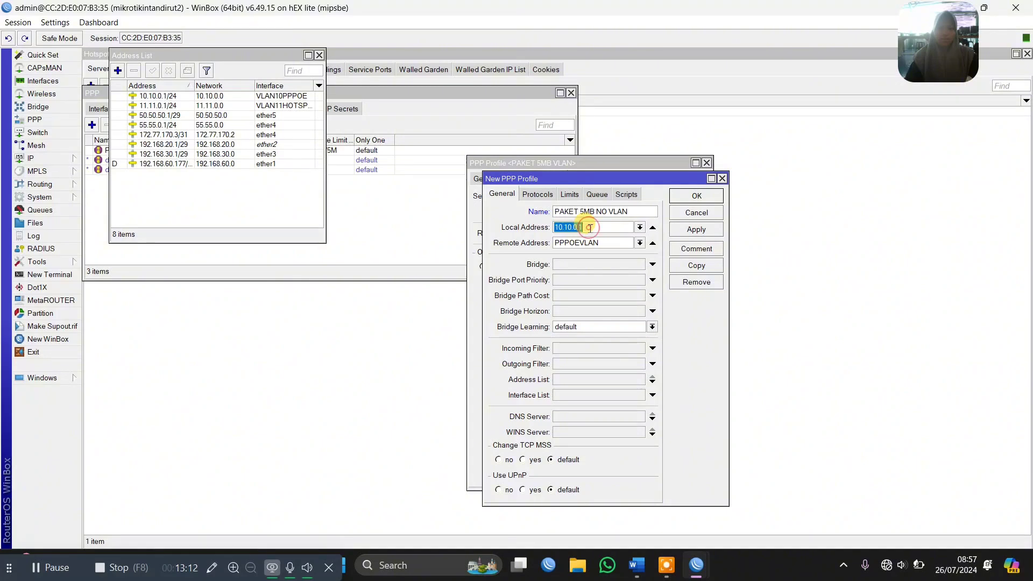
pyautogui.write('55.55.0.')
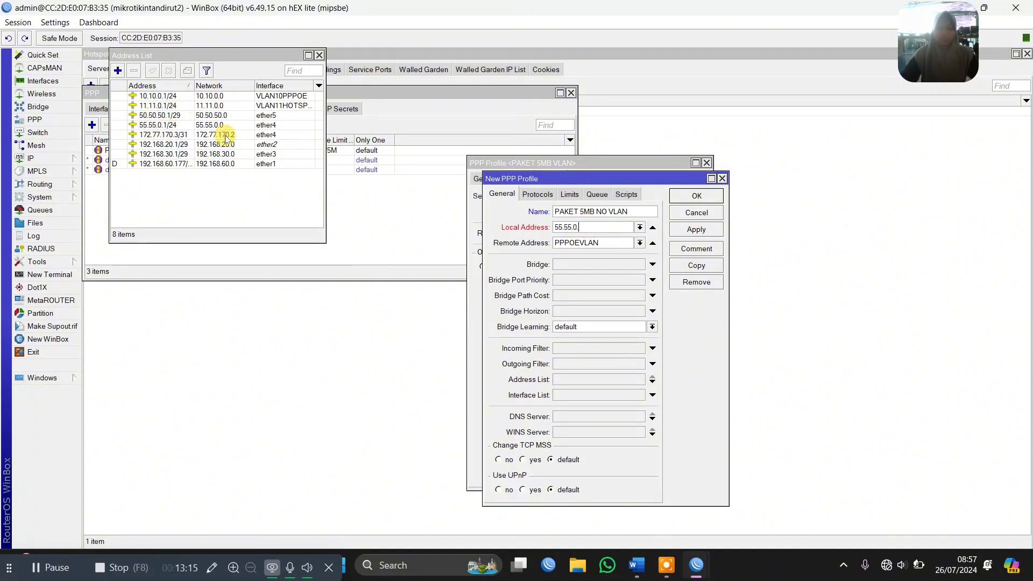
pyautogui.write('1')
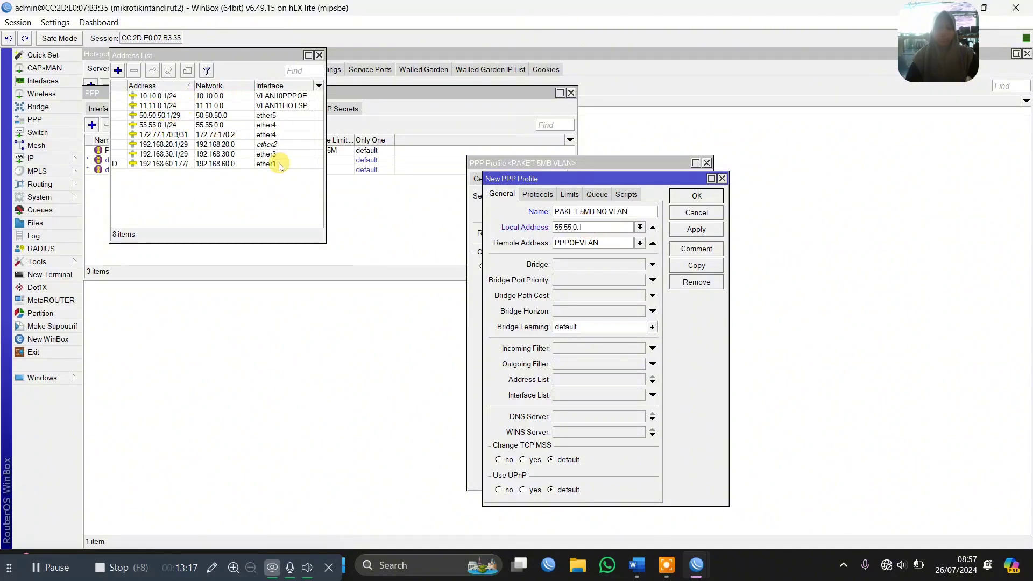
pyautogui.click(639, 243)
pyautogui.click(593, 263)
pyautogui.press('Return')
pyautogui.press('Return')
pyautogui.press('Return')
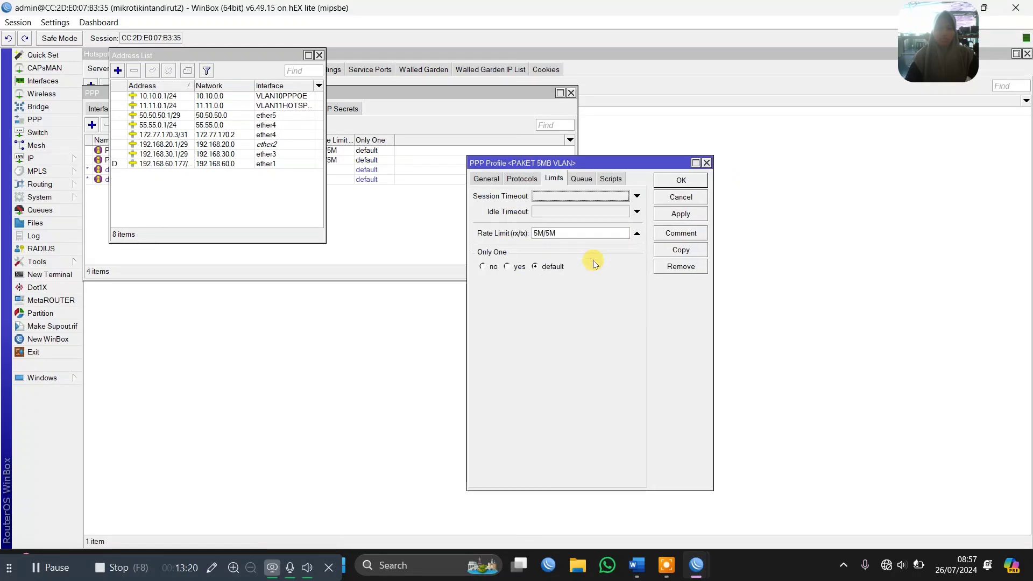
# Add a new PPP secret named huawei and enter its password
pyautogui.click(456, 230)
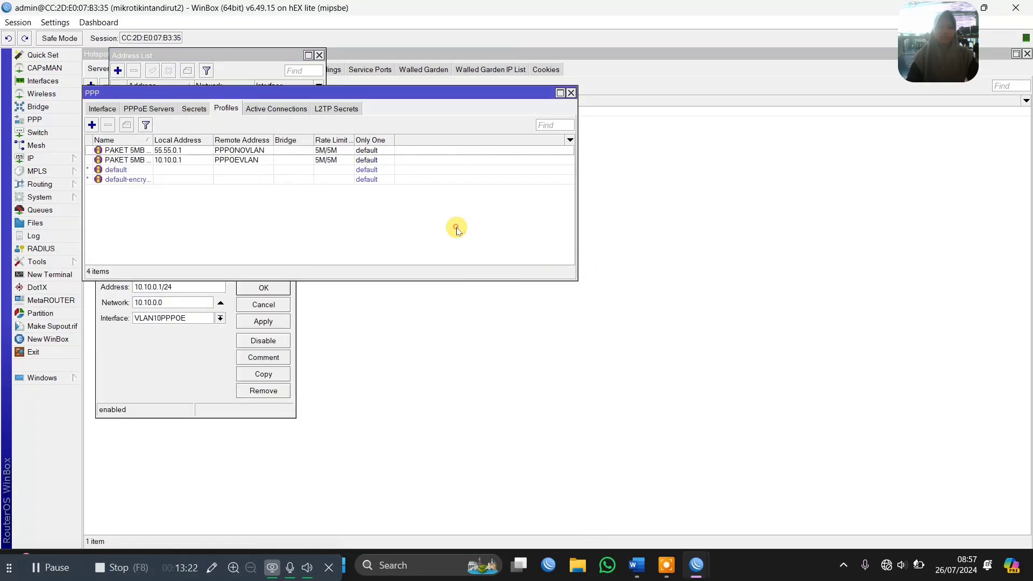
pyautogui.click(188, 111)
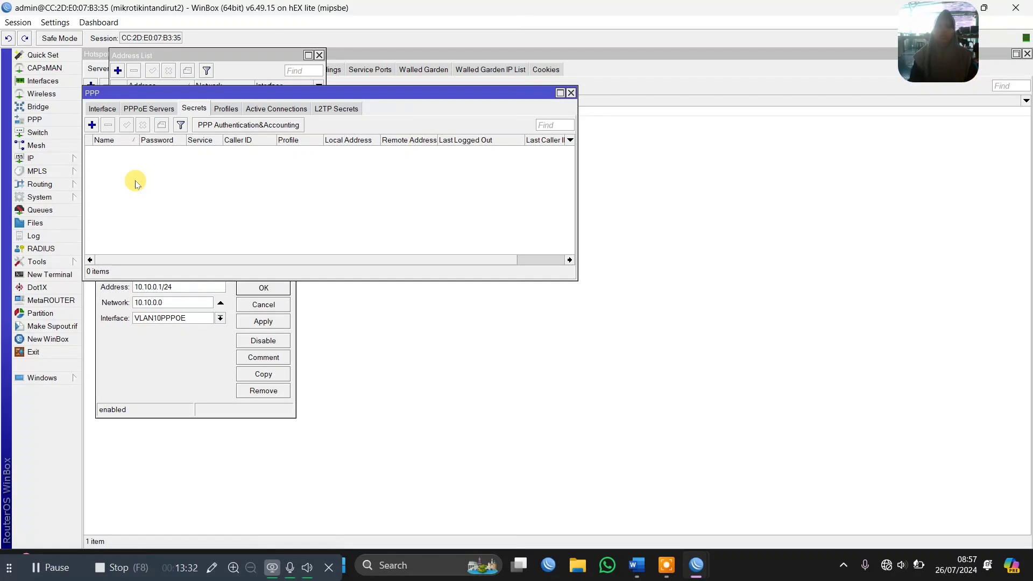
pyautogui.click(94, 125)
pyautogui.click(611, 309)
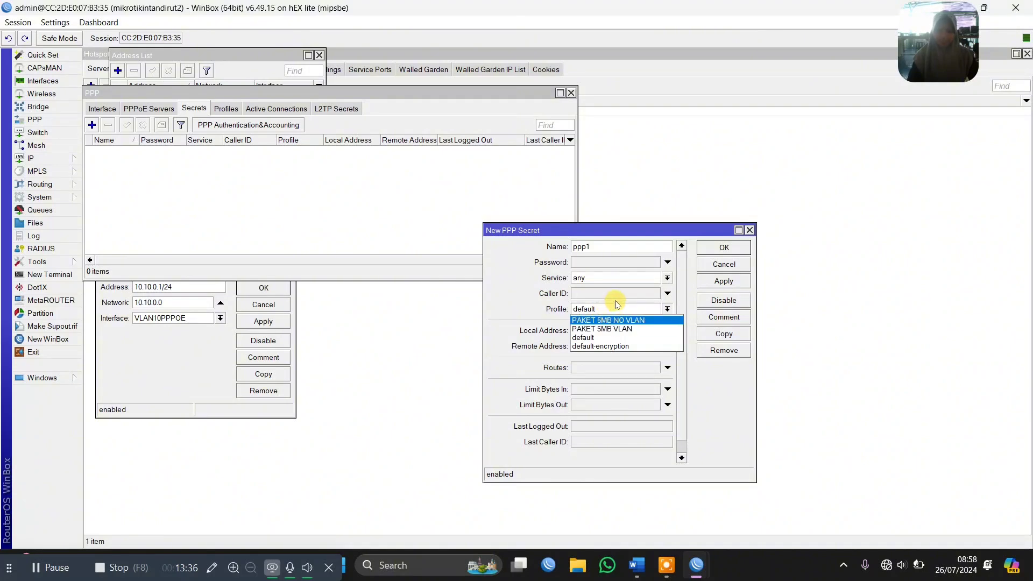
pyautogui.click(618, 309)
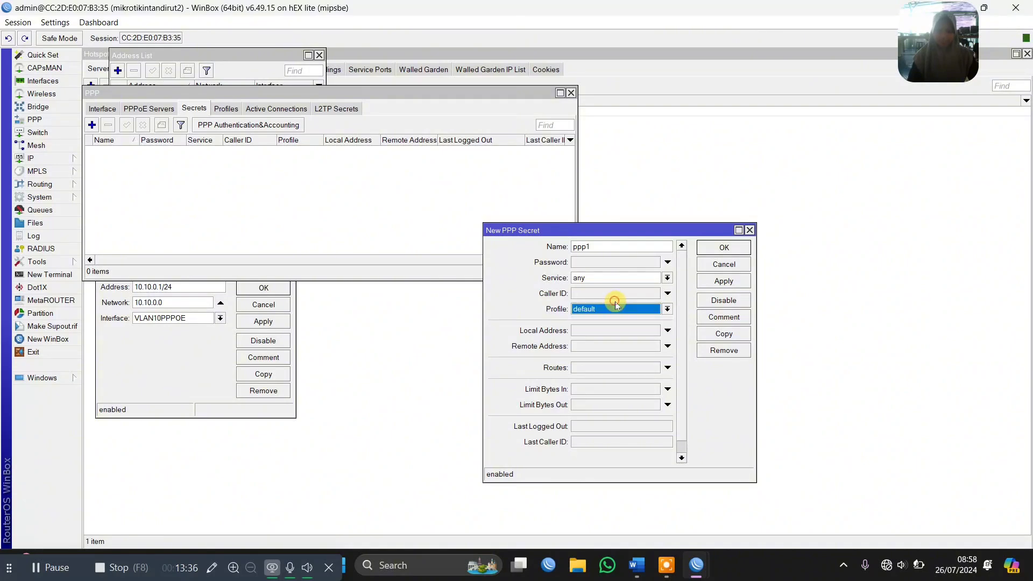
pyautogui.click(603, 248)
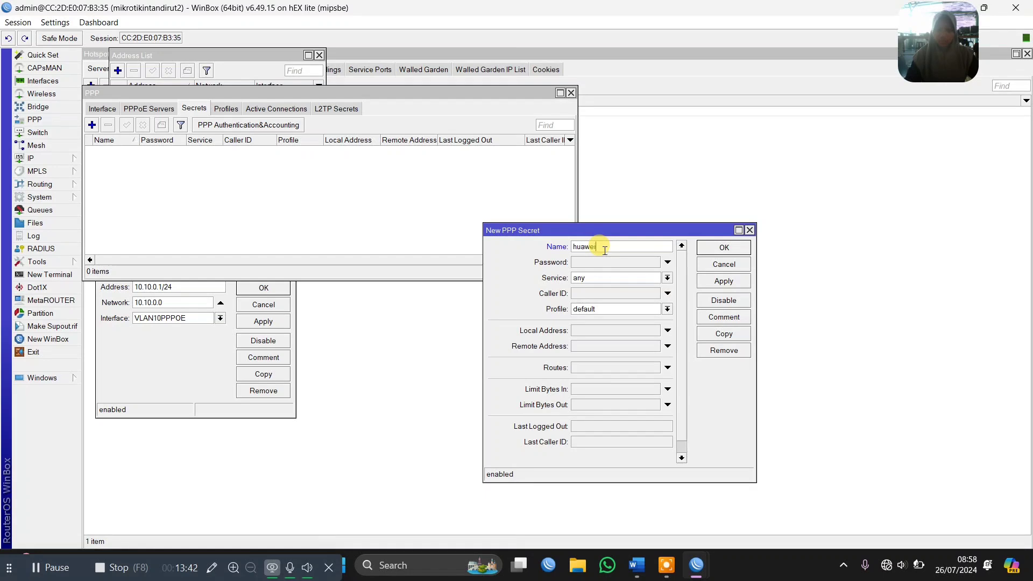
pyautogui.click(597, 263)
pyautogui.write('huawei')
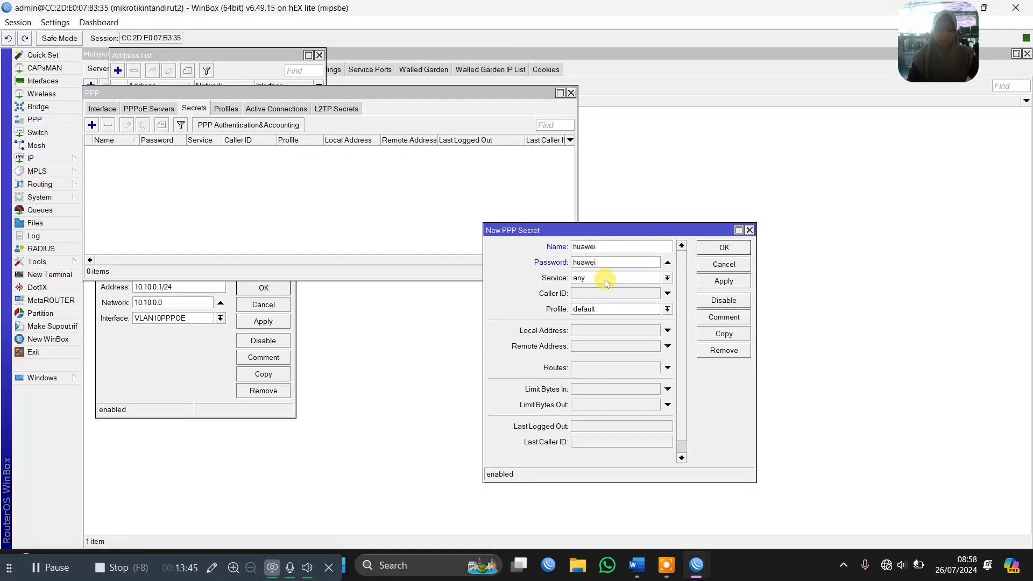
# Set the huawei secret's service to pppoe and its profile to PAKET 5MB VLAN, and apply it
pyautogui.click(604, 279)
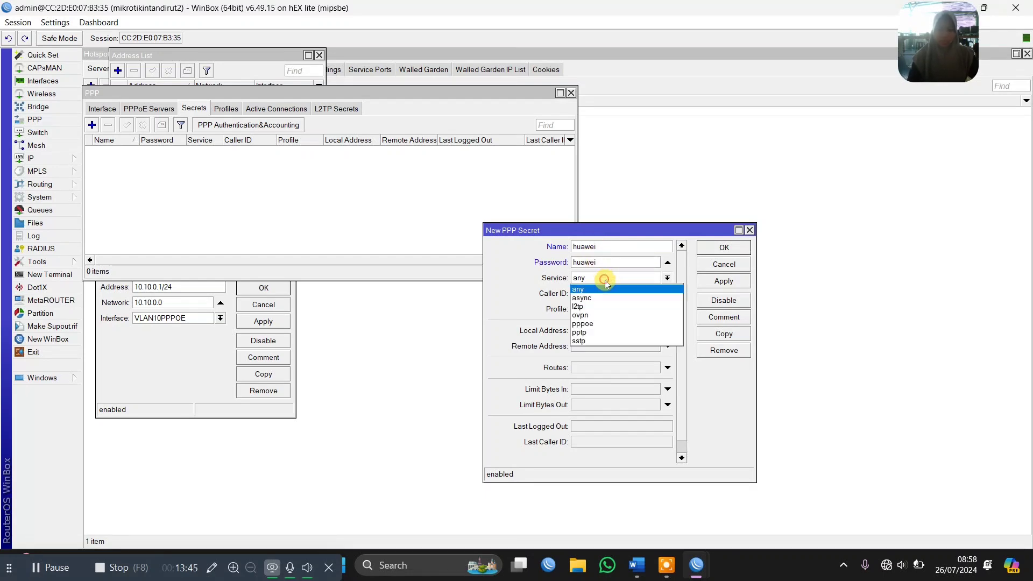
pyautogui.click(601, 325)
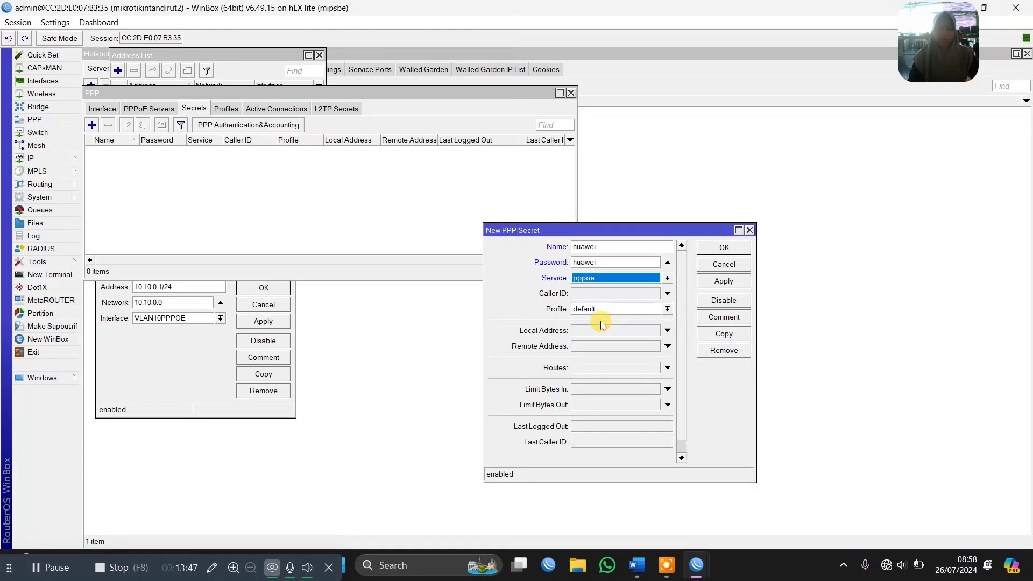
pyautogui.click(598, 309)
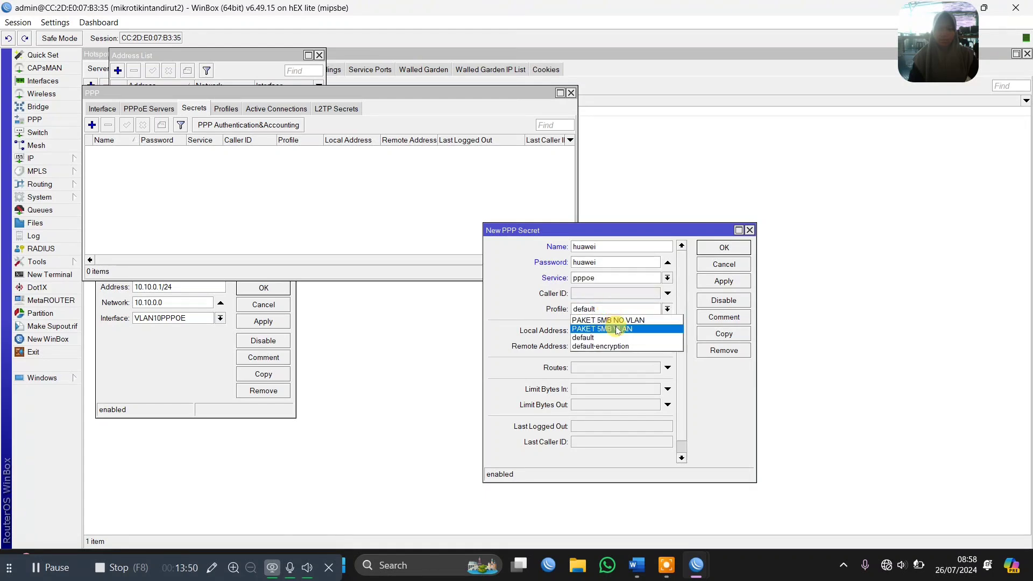
pyautogui.click(613, 329)
pyautogui.click(710, 282)
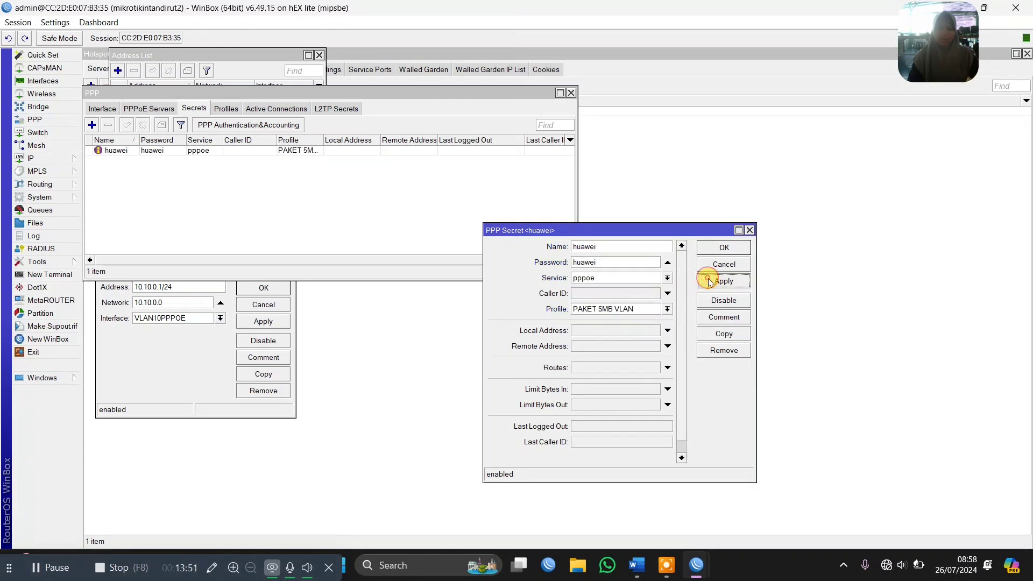
# Copy the huawei secret as totolink, enter its password, assign the PAKET 5MB NO VLAN profile and save both secrets
pyautogui.click(724, 334)
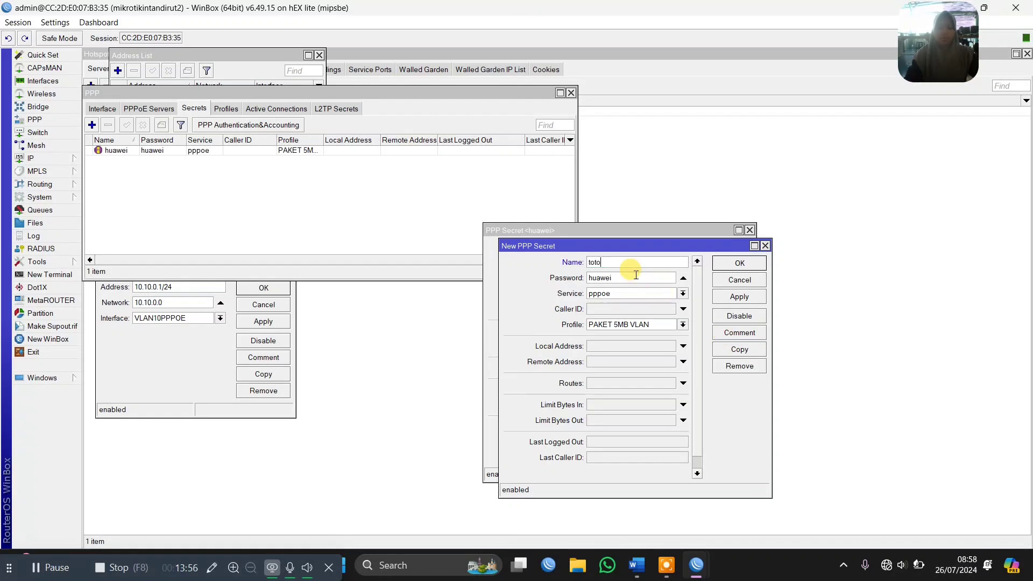
pyautogui.write('totolink')
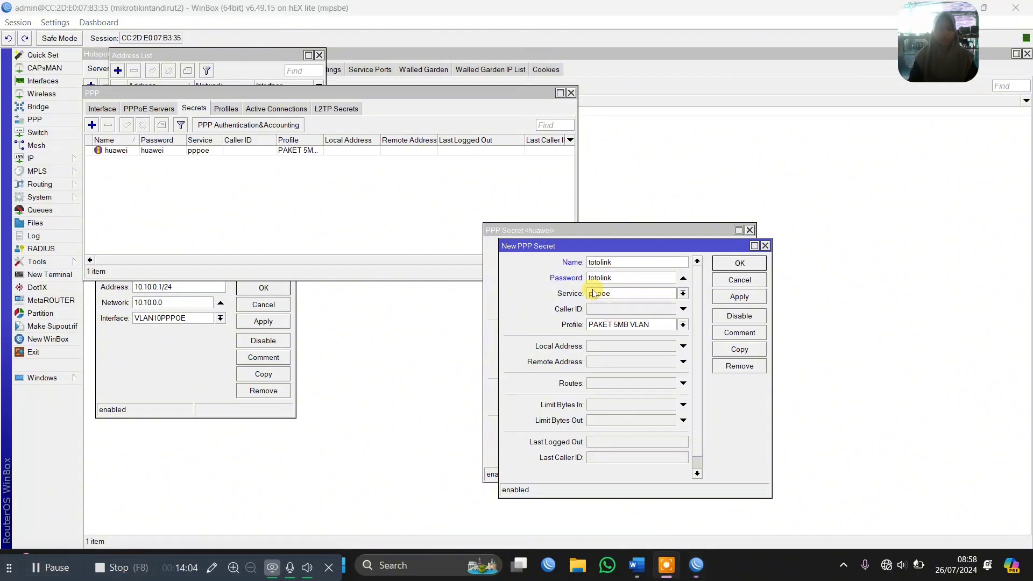
pyautogui.click(607, 324)
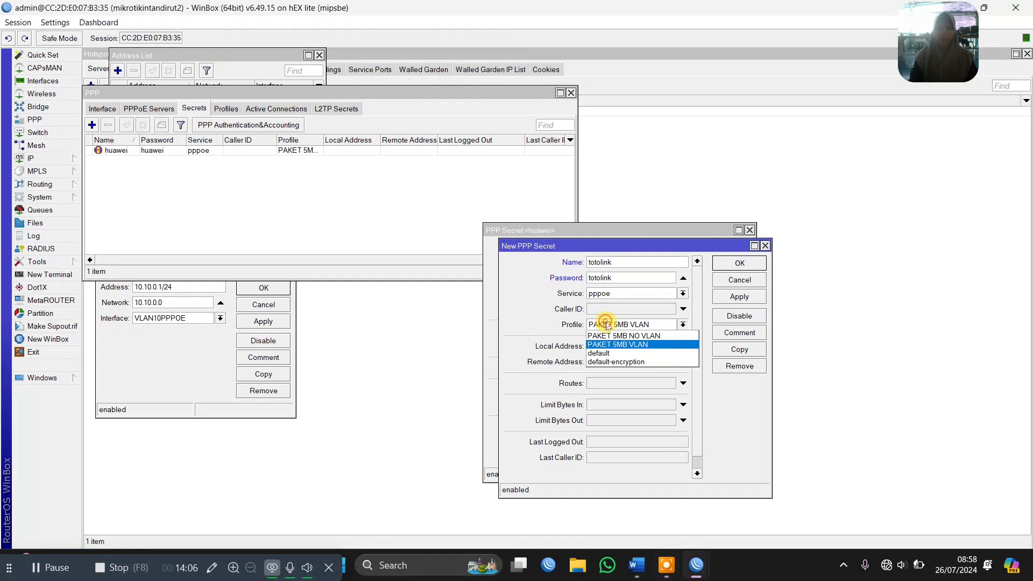
pyautogui.click(615, 336)
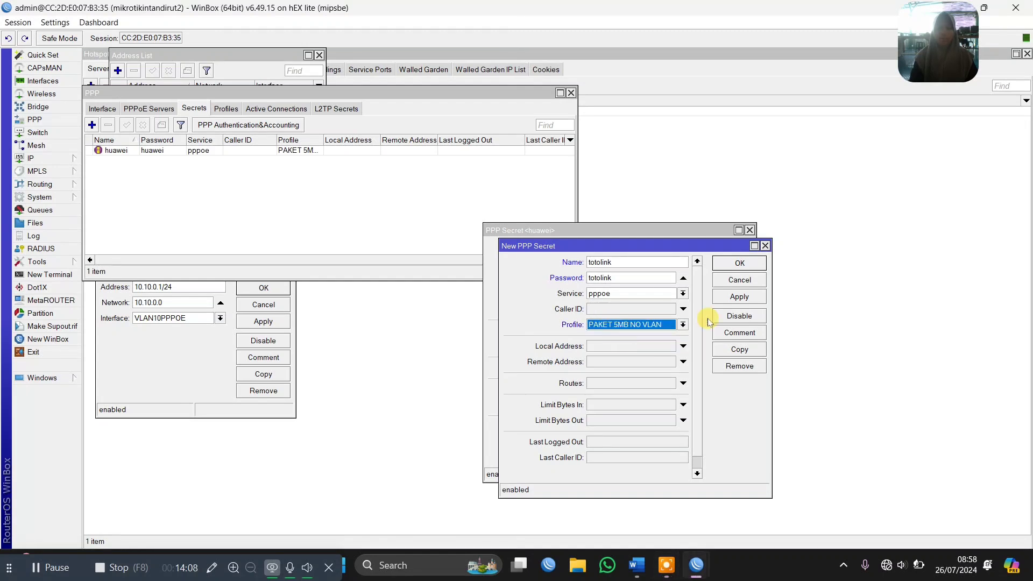
pyautogui.click(739, 296)
pyautogui.click(739, 263)
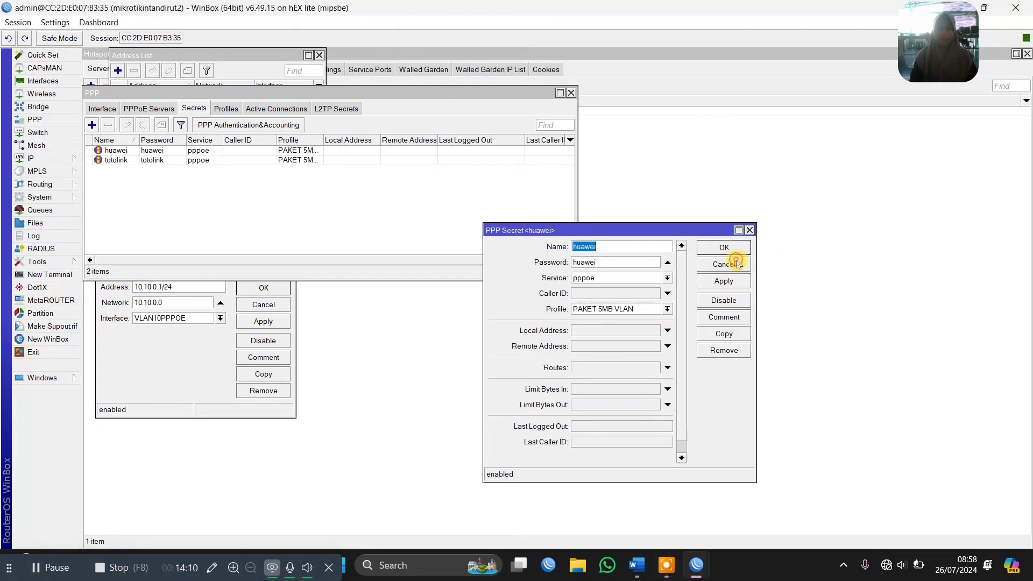
pyautogui.click(723, 248)
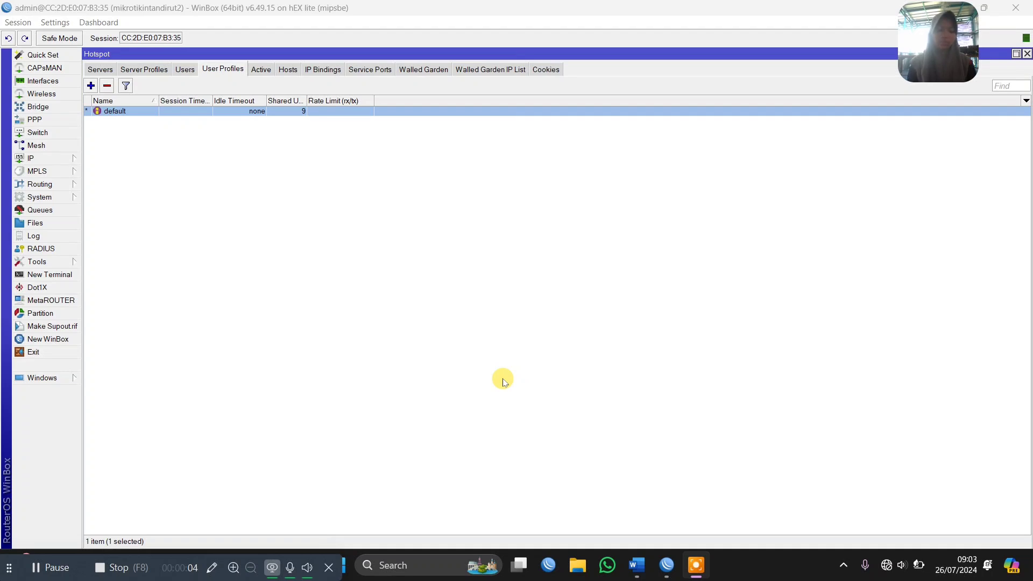
pyautogui.press('super+r')
pyautogui.press('Return')
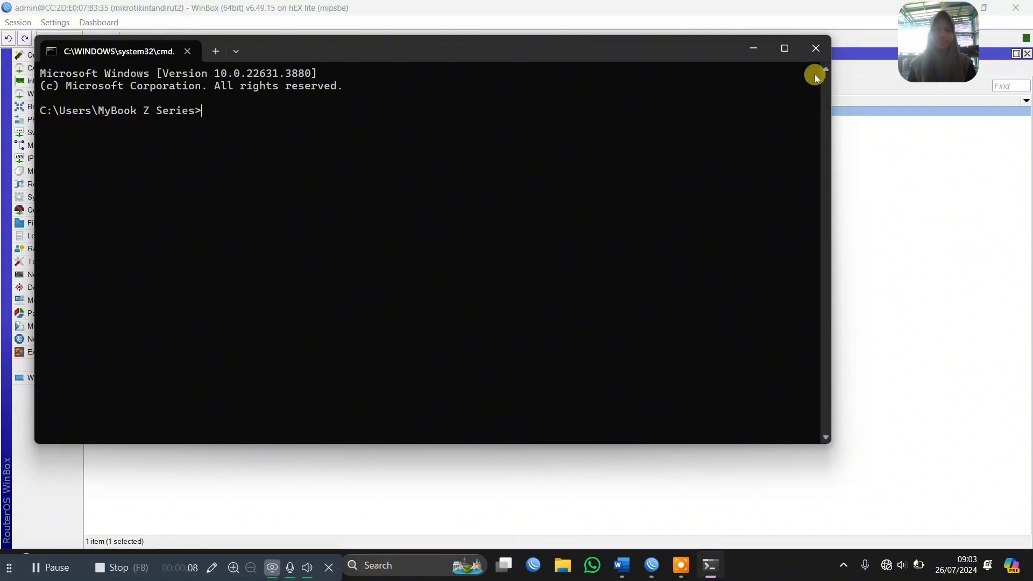
pyautogui.click(816, 45)
# Open Windows Network Connections with ncpa.cpl and set the Ethernet adapter's IPv4 to obtain an IP address automatically
pyautogui.press('super+r')
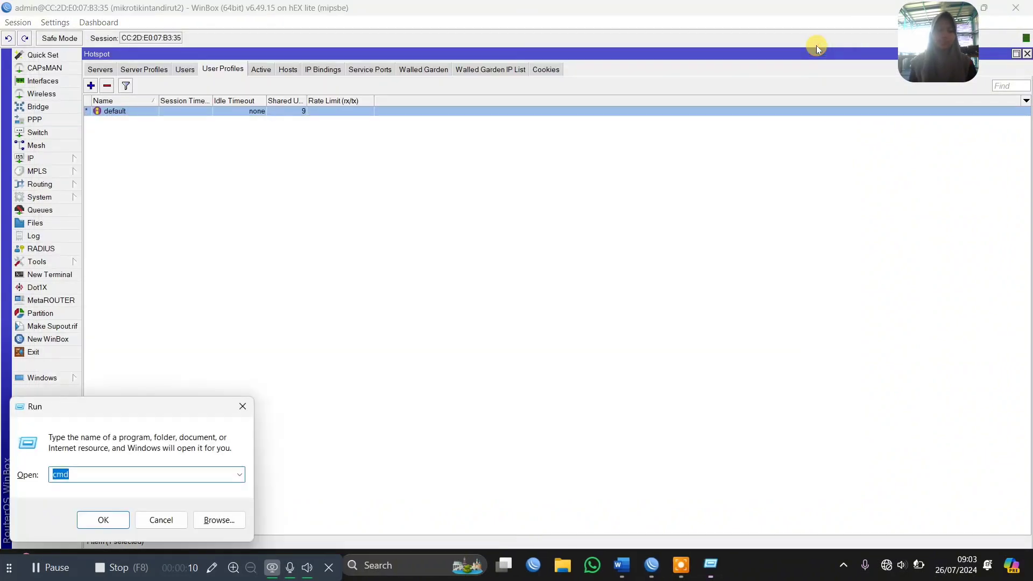
pyautogui.press('Return')
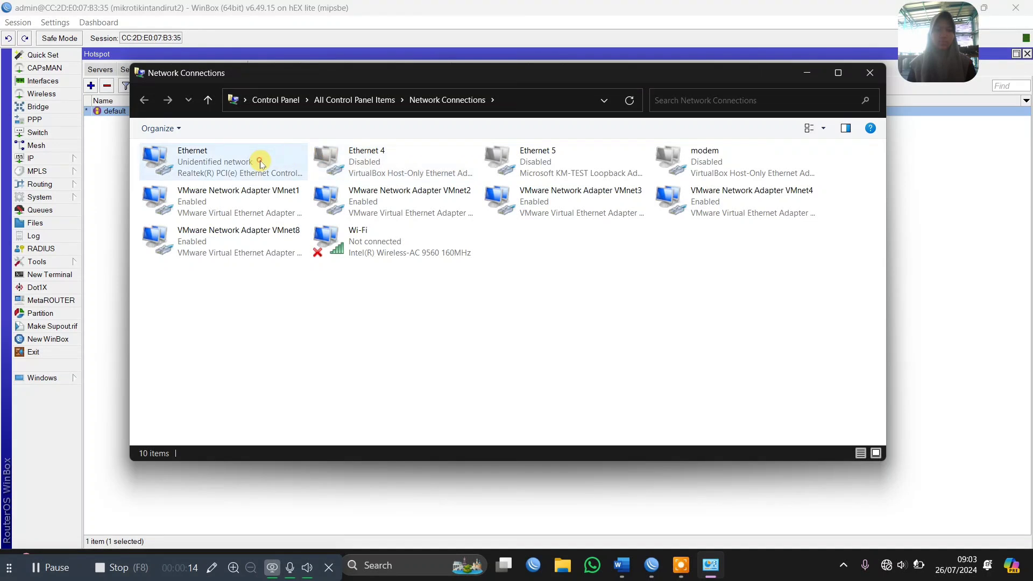
pyautogui.doubleClick(260, 162)
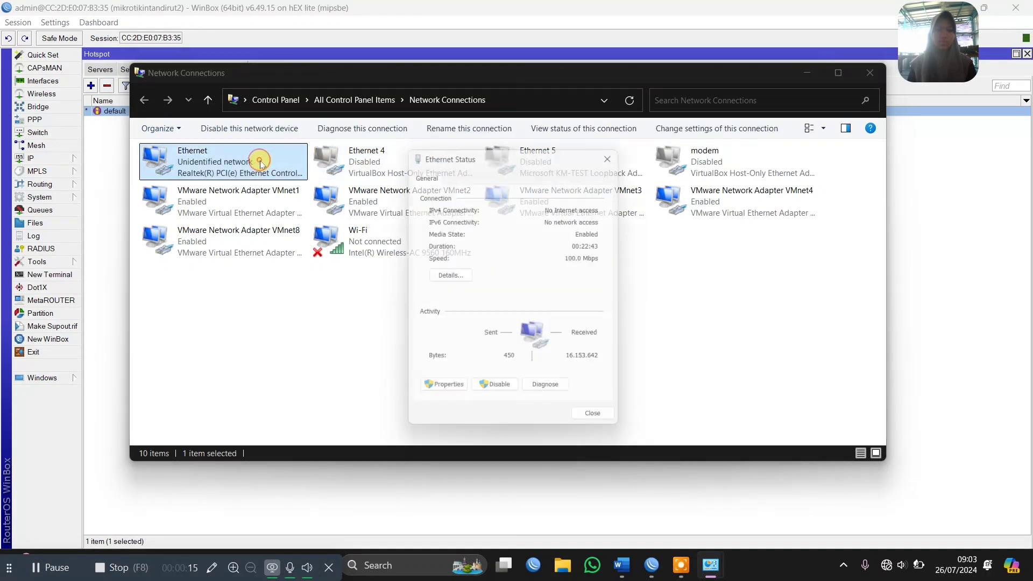
pyautogui.click(459, 391)
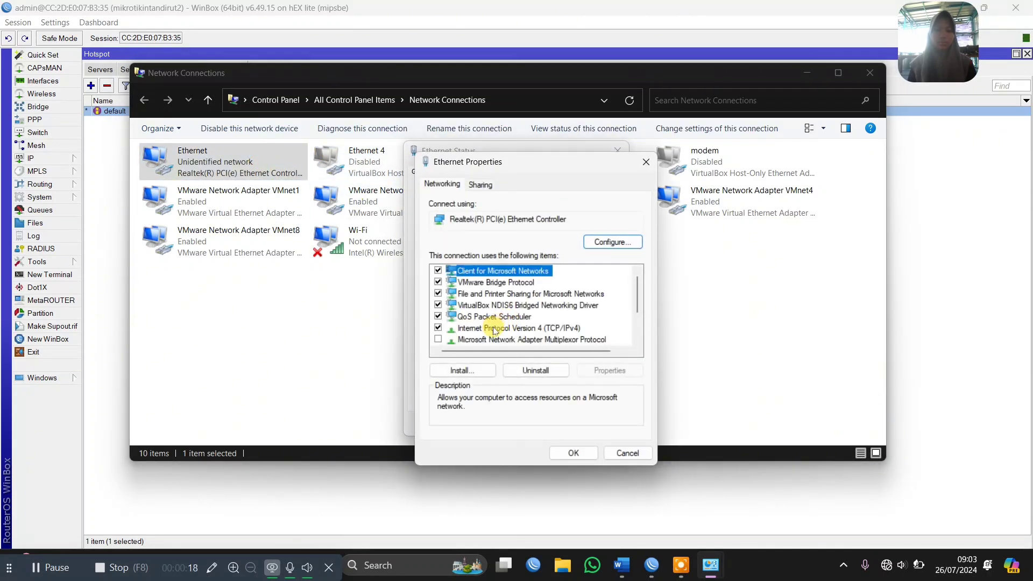
pyautogui.doubleClick(494, 328)
pyautogui.click(502, 296)
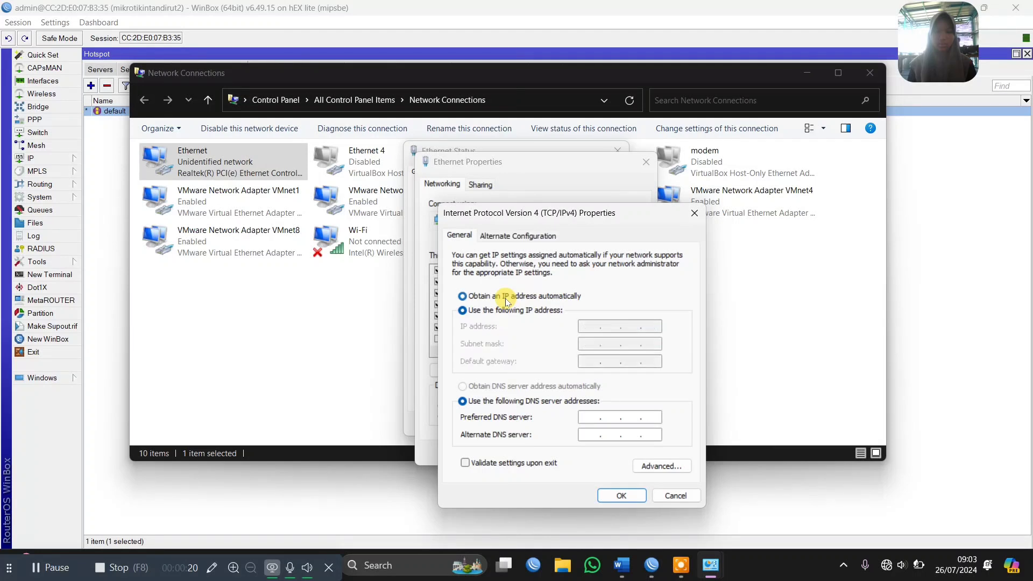
pyautogui.click(621, 495)
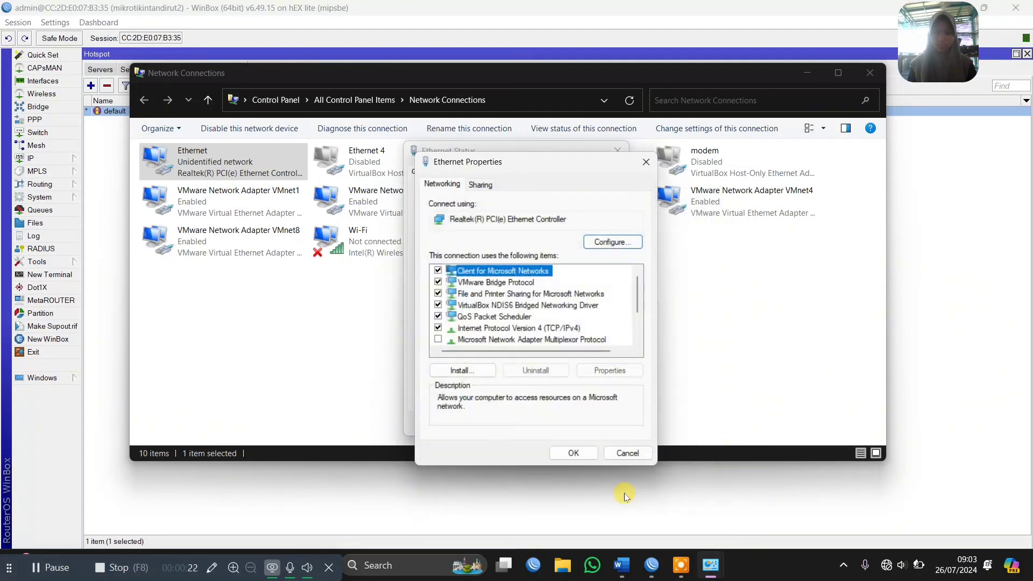
pyautogui.click(573, 453)
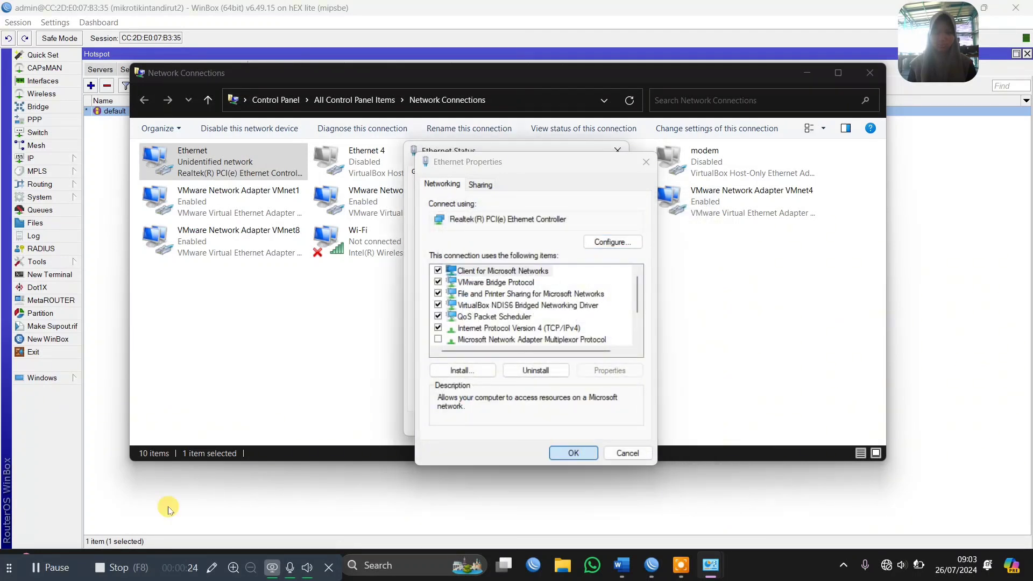
pyautogui.click(45, 568)
pyautogui.click(45, 568)
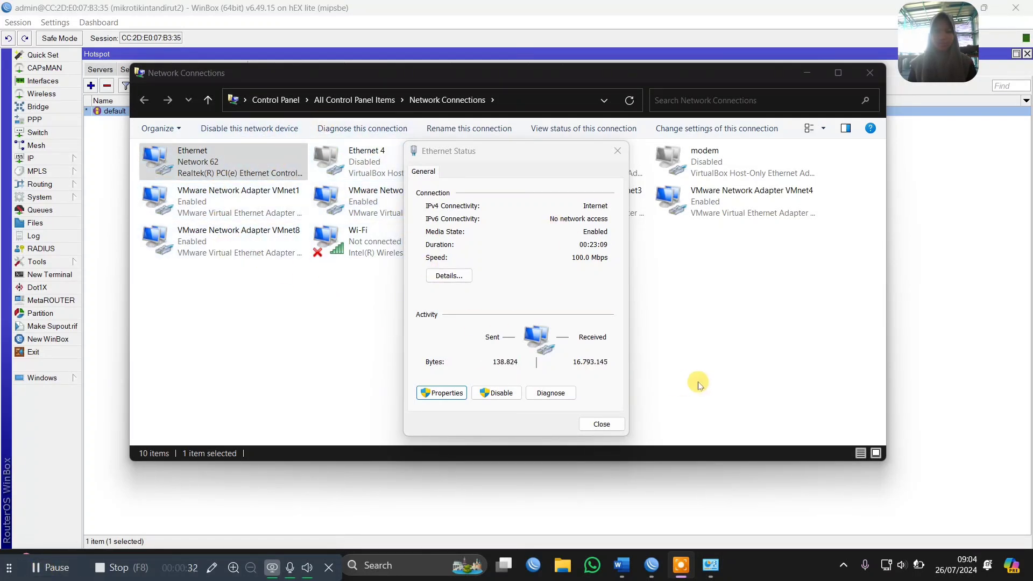
pyautogui.click(597, 422)
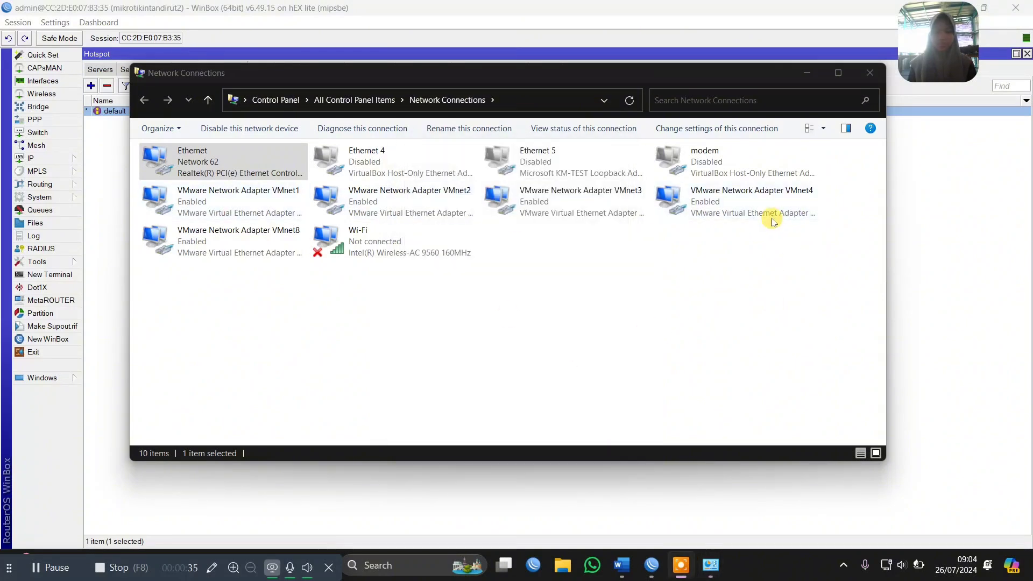
# Run ipconfig in Command Prompt and examine the IPv4 address assigned to the Ethernet adapter
pyautogui.press('super+r')
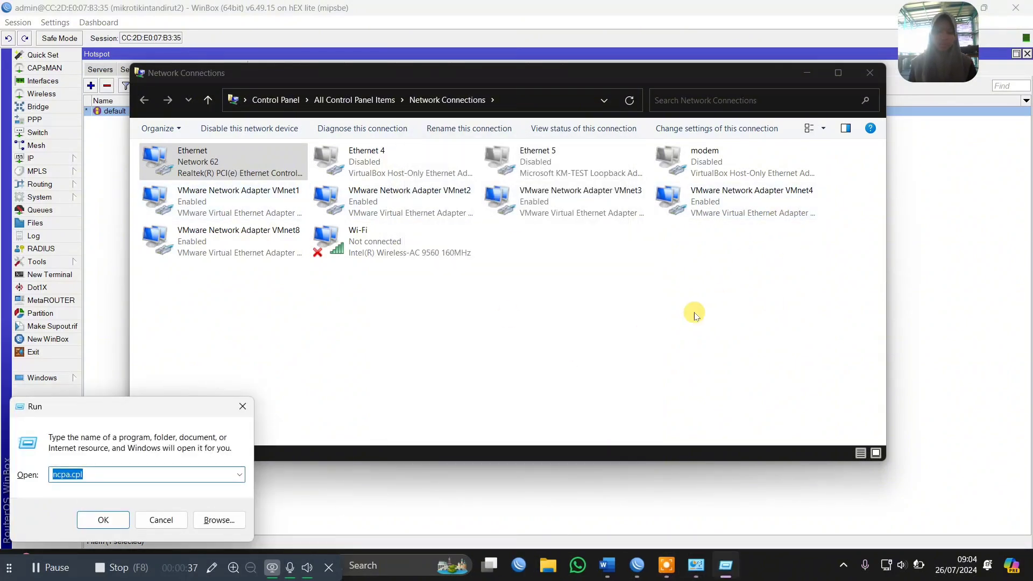
pyautogui.press('Return')
pyautogui.write('i')
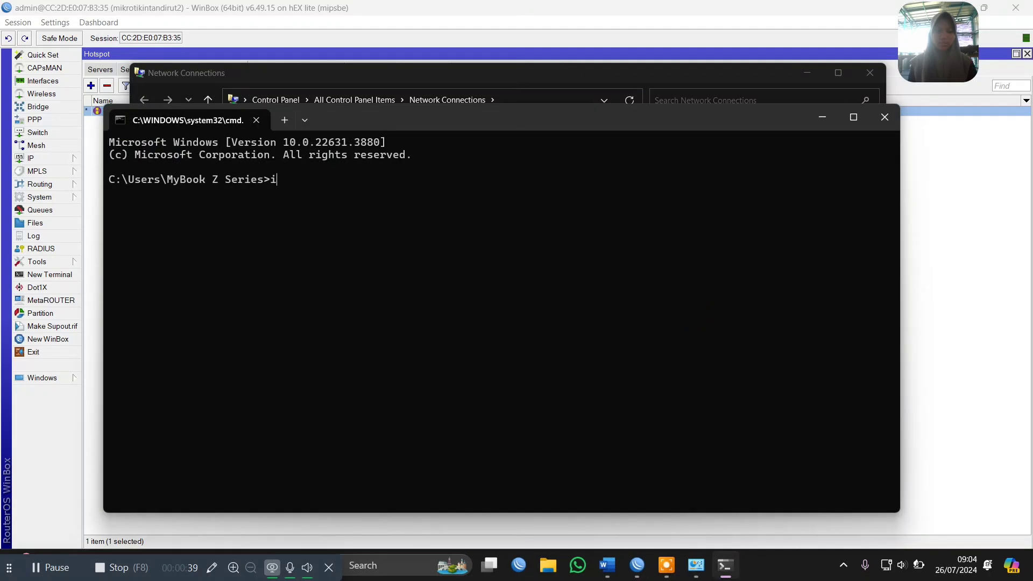
pyautogui.write('pconfig')
pyautogui.press('Return')
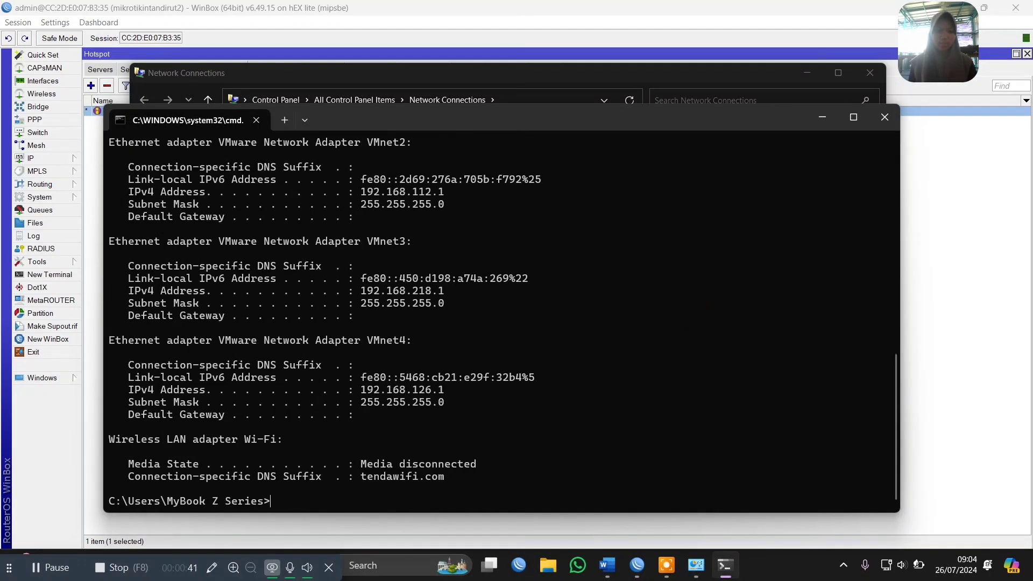
pyautogui.scroll(1, 433, 291)
pyautogui.scroll(10, 433, 291)
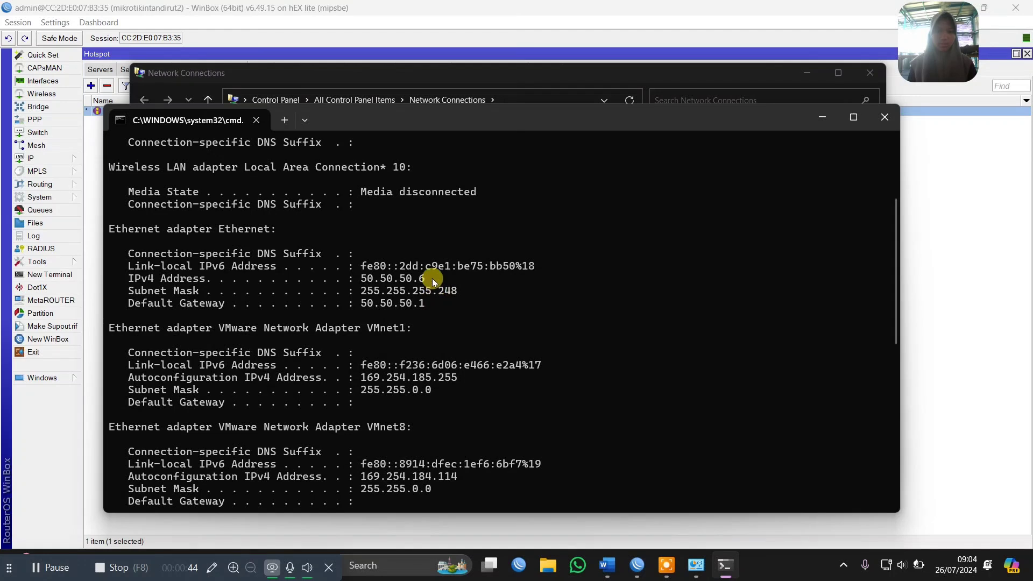
pyautogui.moveTo(425, 278); pyautogui.dragTo(386, 280)
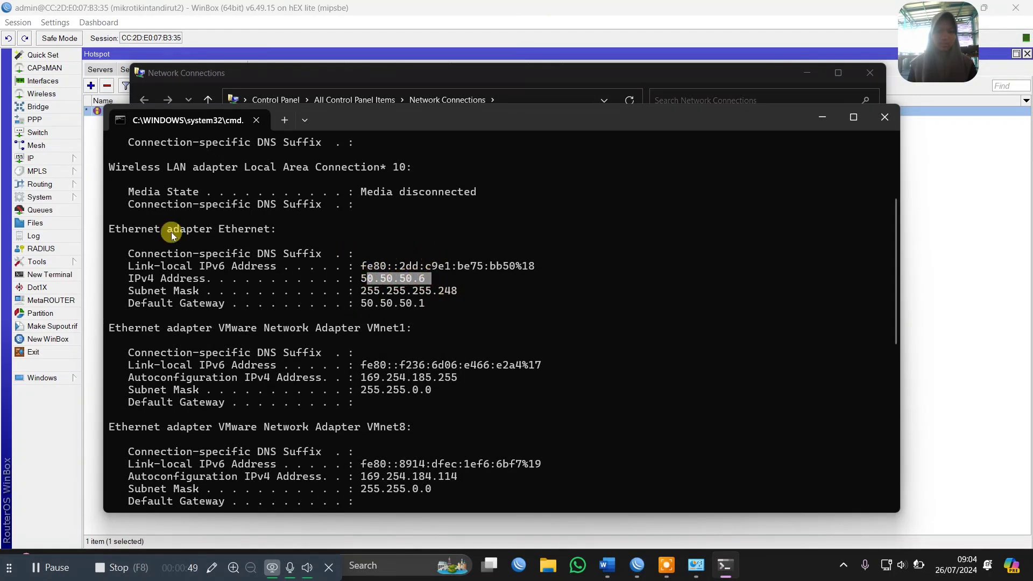
# Switch to WinBox and compare the ether5 entry in the IP address list with the Ethernet adapter's address in Command Prompt
pyautogui.click(49, 158)
pyautogui.click(105, 188)
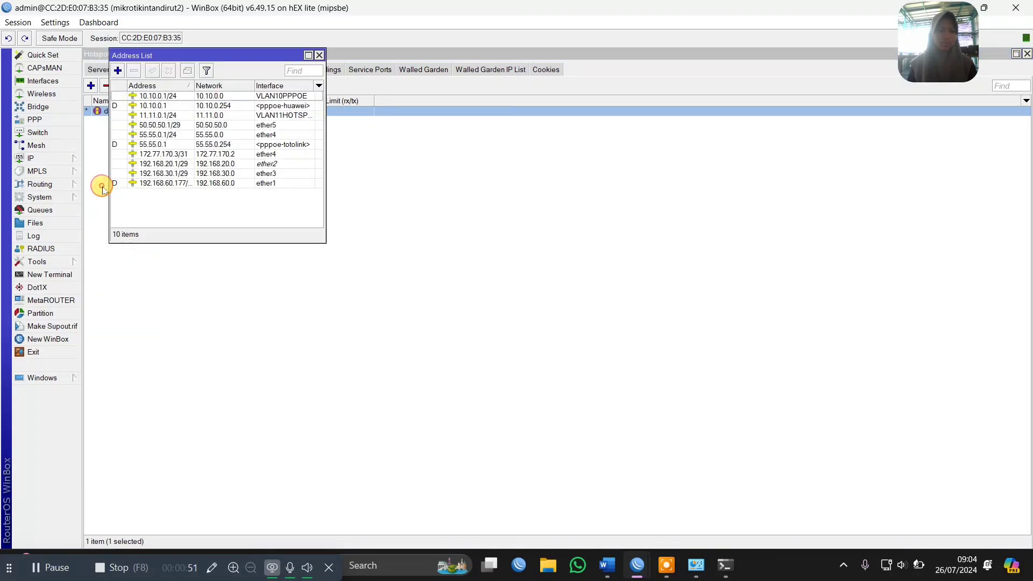
pyautogui.click(198, 125)
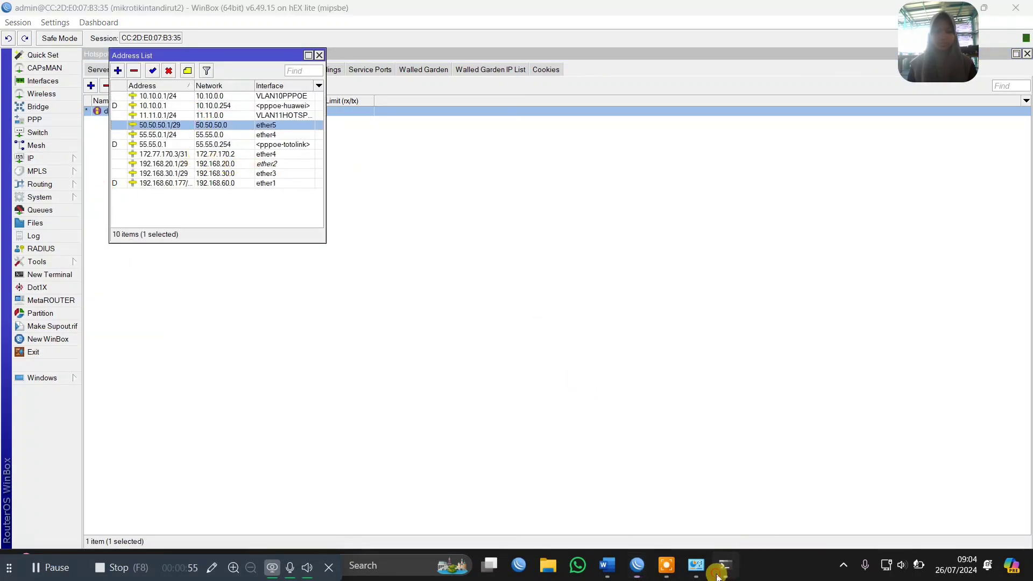
pyautogui.click(719, 571)
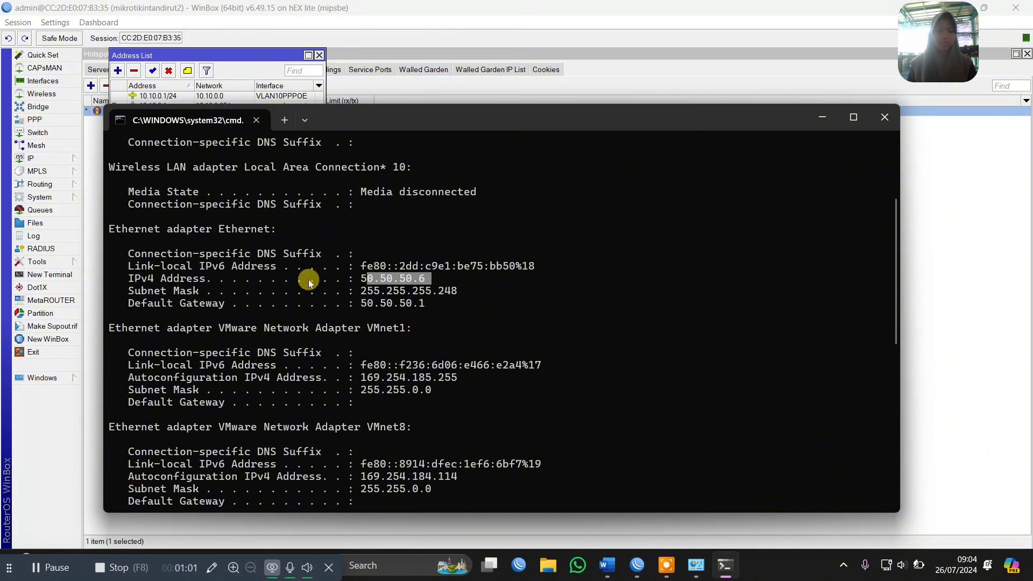
pyautogui.click(51, 567)
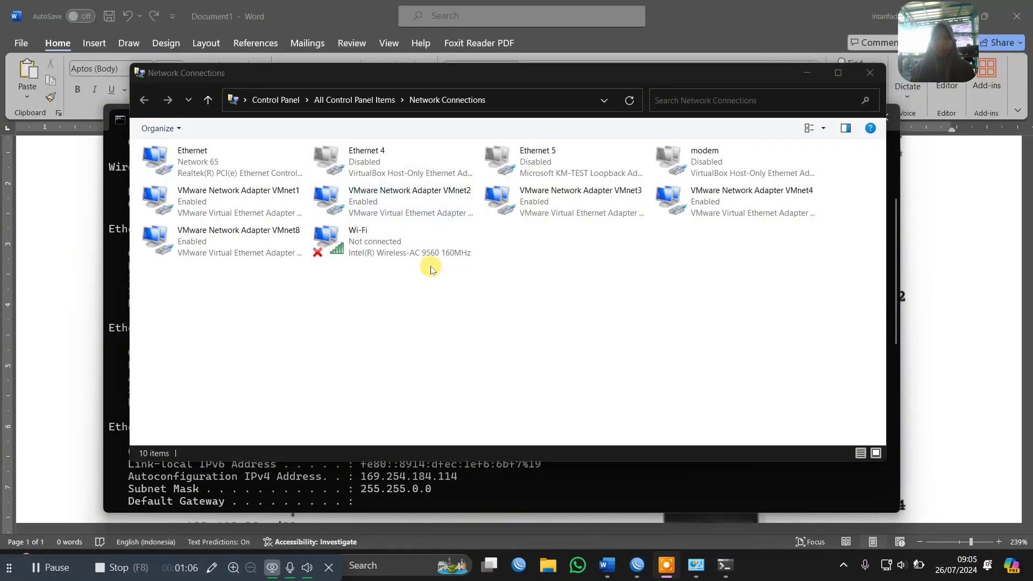
# Open the Ethernet adapter's connection details, and run ipconfig in Command Prompt to examine the IPv4 address assigned to it
pyautogui.doubleClick(218, 162)
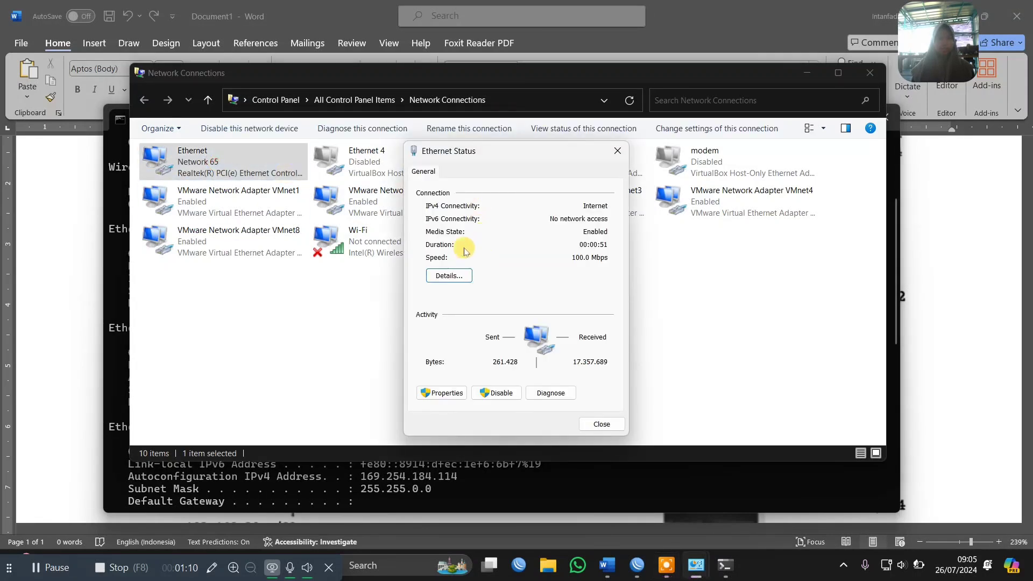
pyautogui.click(463, 276)
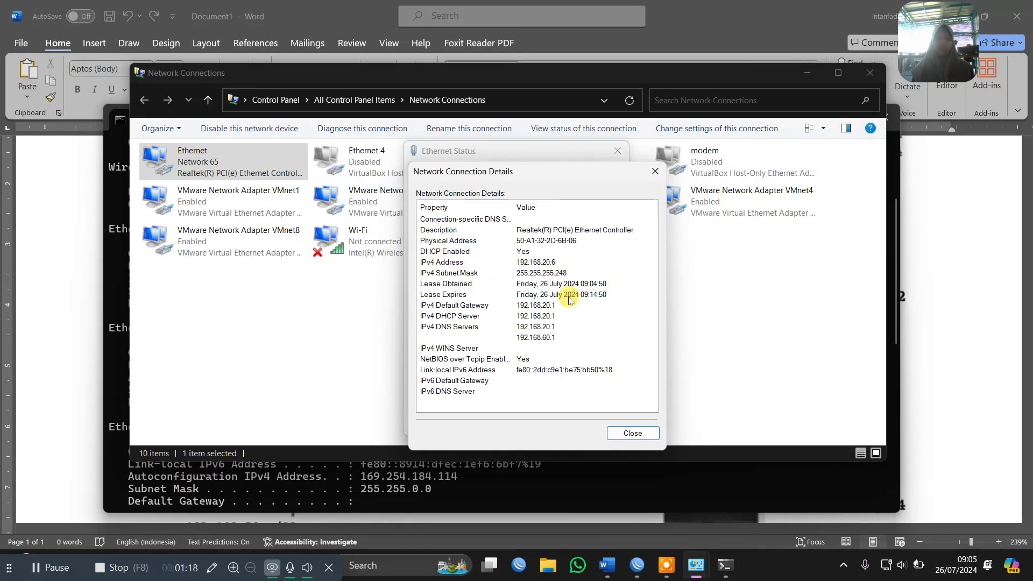
pyautogui.click(534, 477)
pyautogui.scroll(-10, 534, 477)
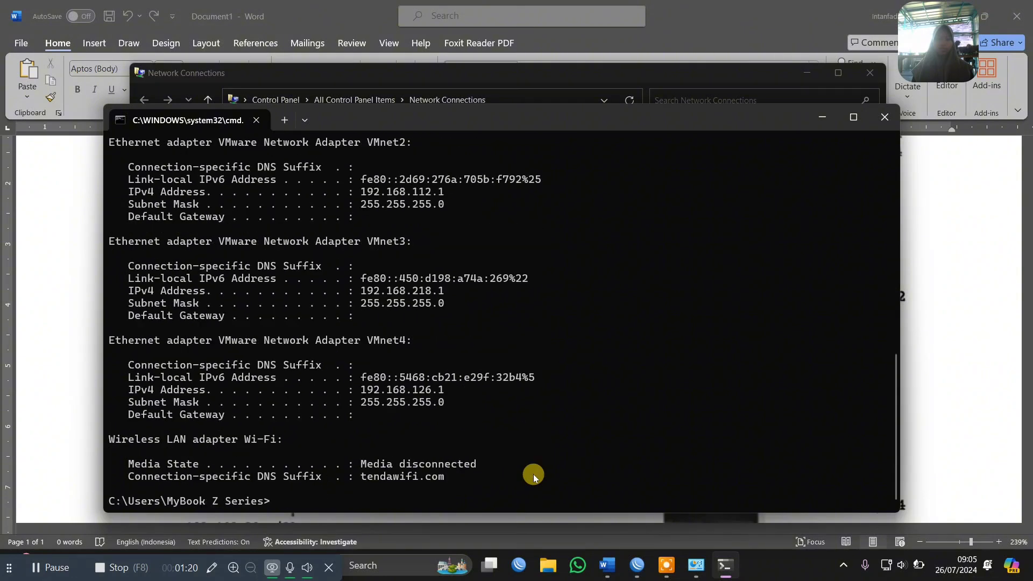
pyautogui.write('ipconfig')
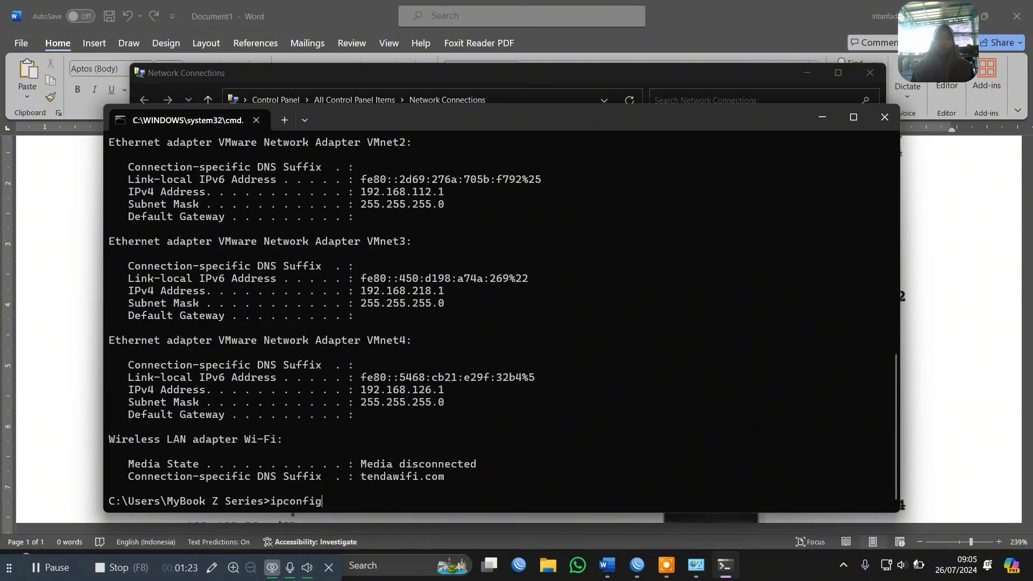
pyautogui.press('Escape')
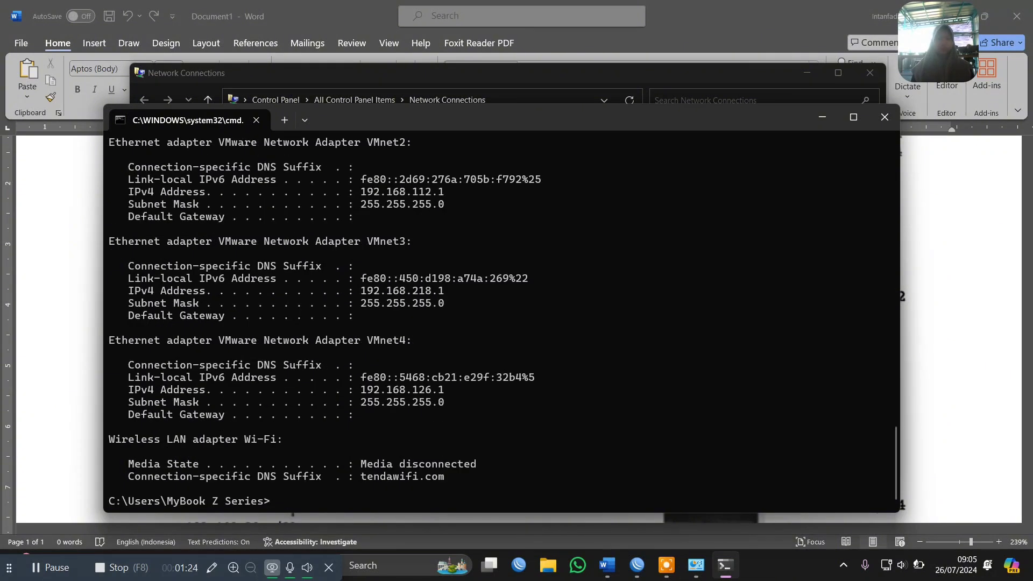
pyautogui.scroll(8, 550, 288)
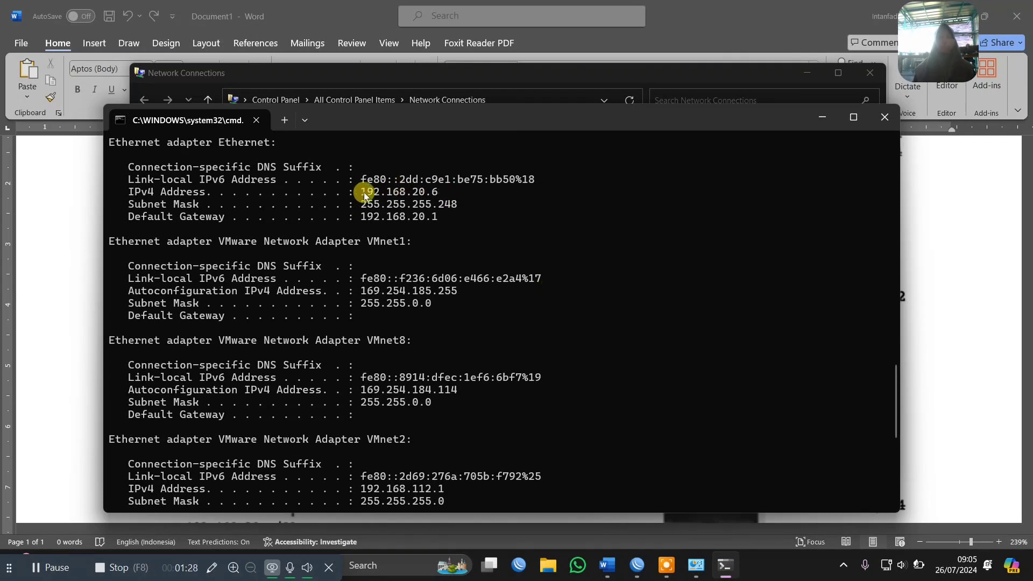
pyautogui.moveTo(363, 192); pyautogui.dragTo(452, 183)
pyautogui.rightClick(443, 223)
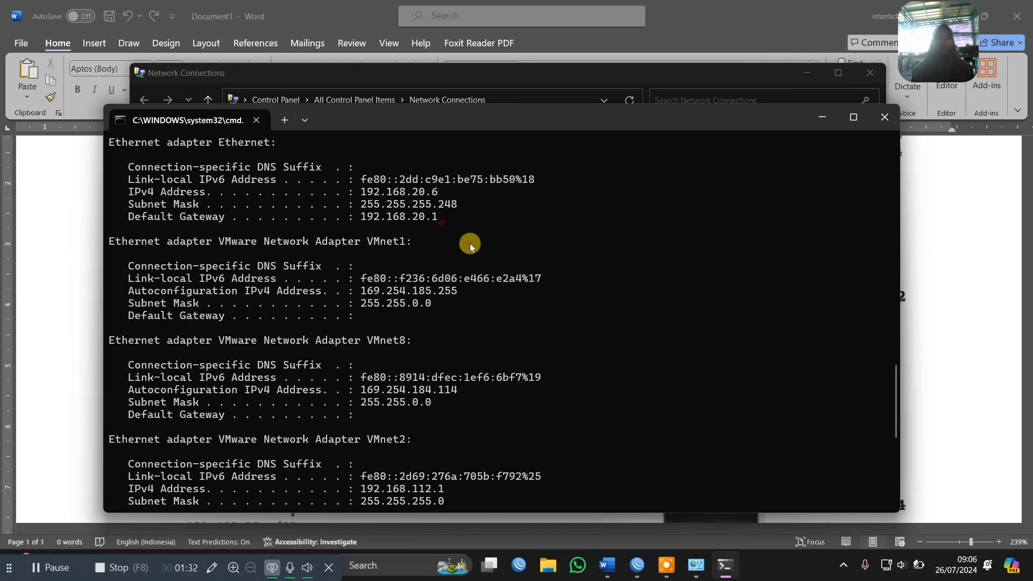
# Switch to WinBox, cancel the pending connection attempt and connect to the neighbor router CC:2D:E0:07:B3:32 as admin
pyautogui.moveTo(635, 575)
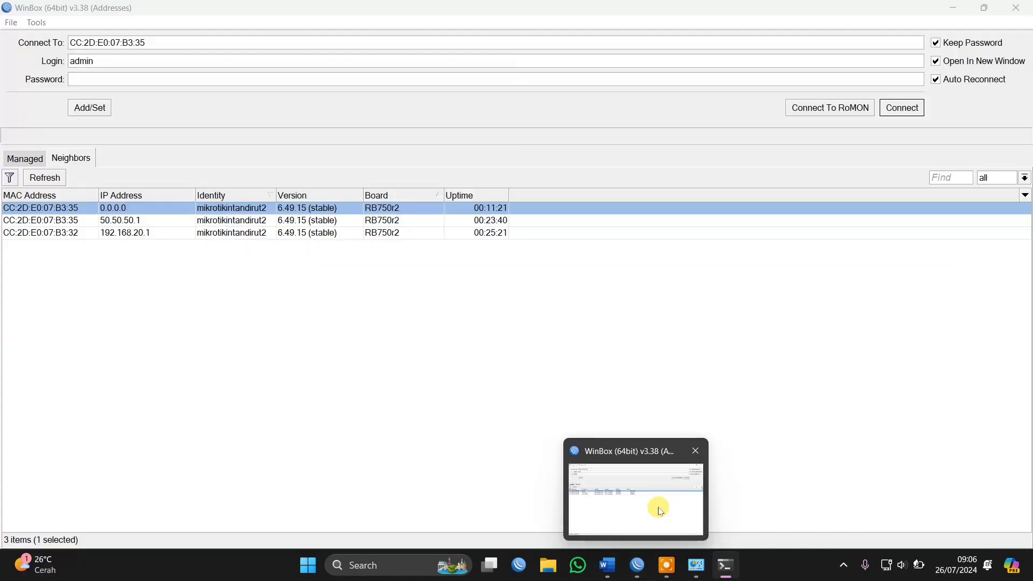
pyautogui.click(656, 502)
pyautogui.press('Return')
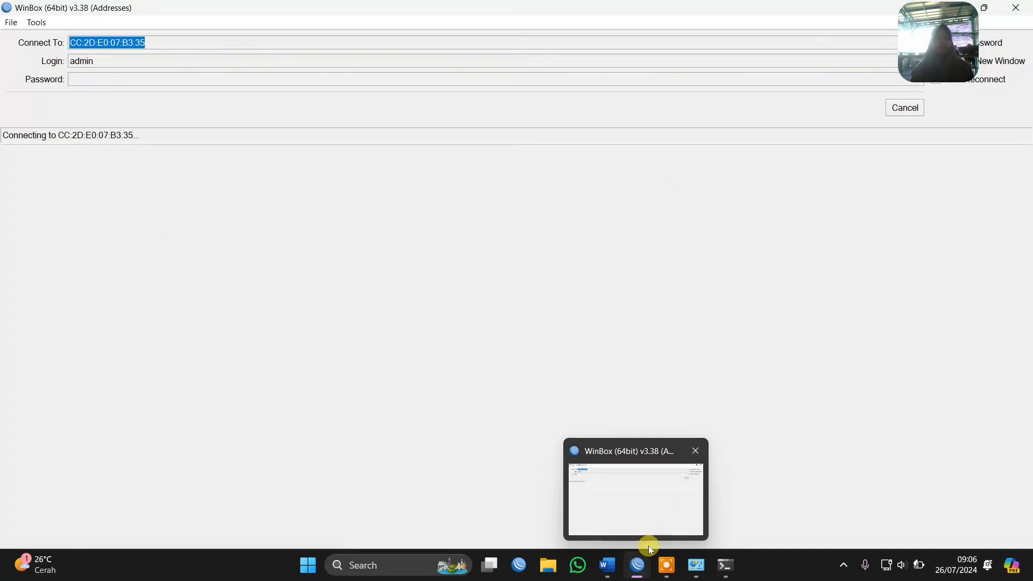
pyautogui.click(910, 109)
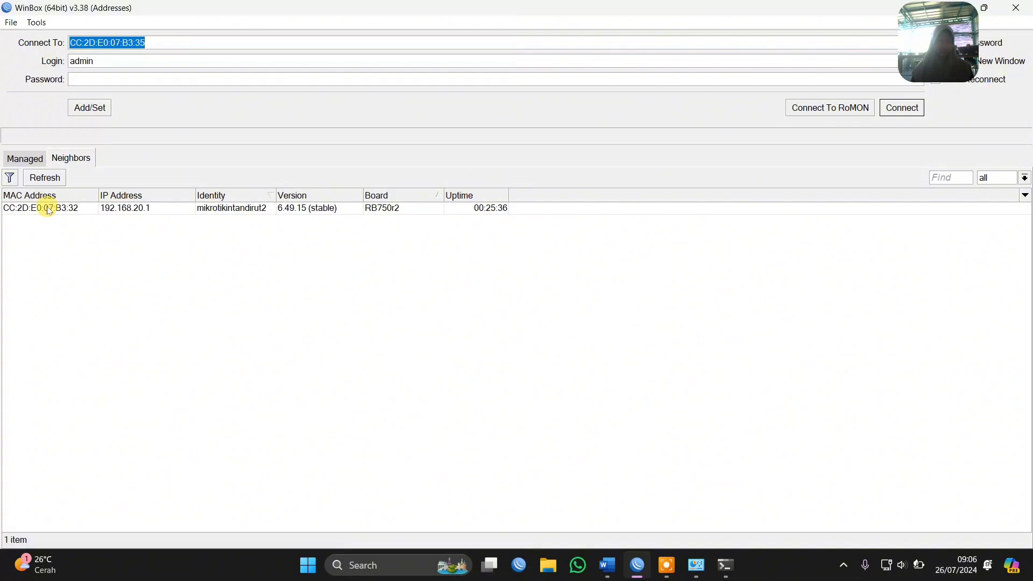
pyautogui.doubleClick(48, 210)
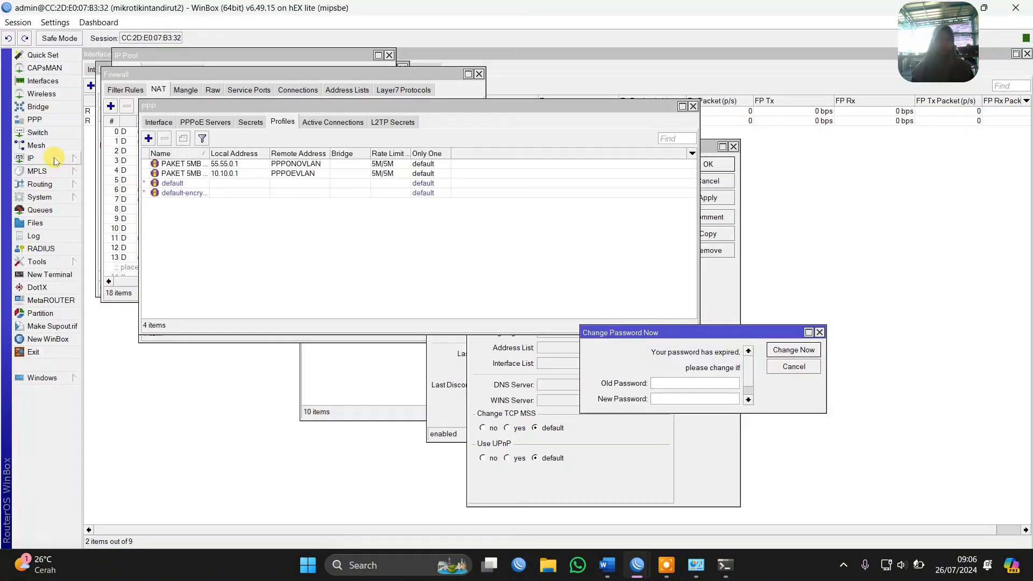
# Open the router's IP address list and examine the address entry of ether2
pyautogui.click(55, 160)
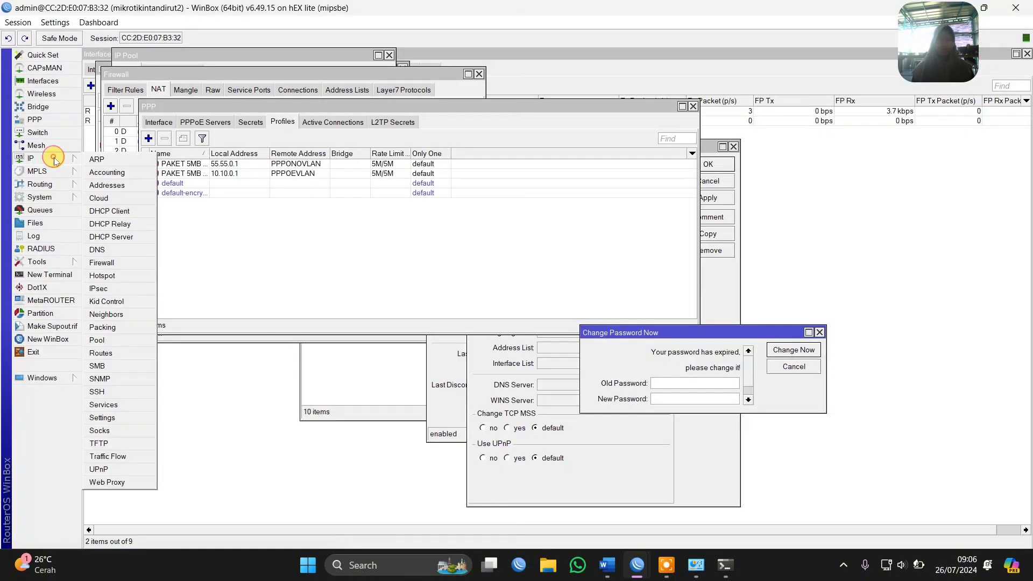
pyautogui.click(110, 183)
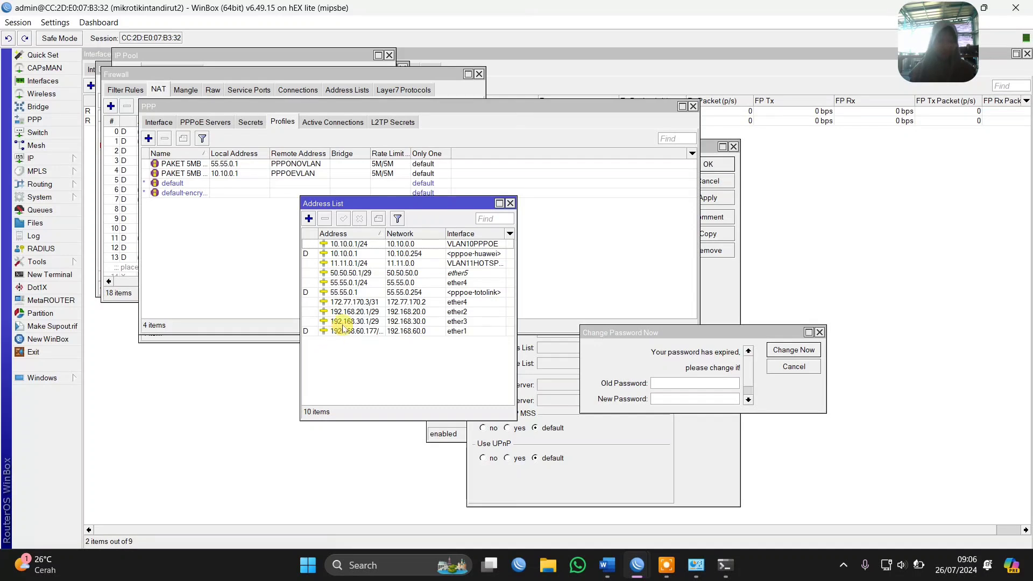
pyautogui.doubleClick(355, 312)
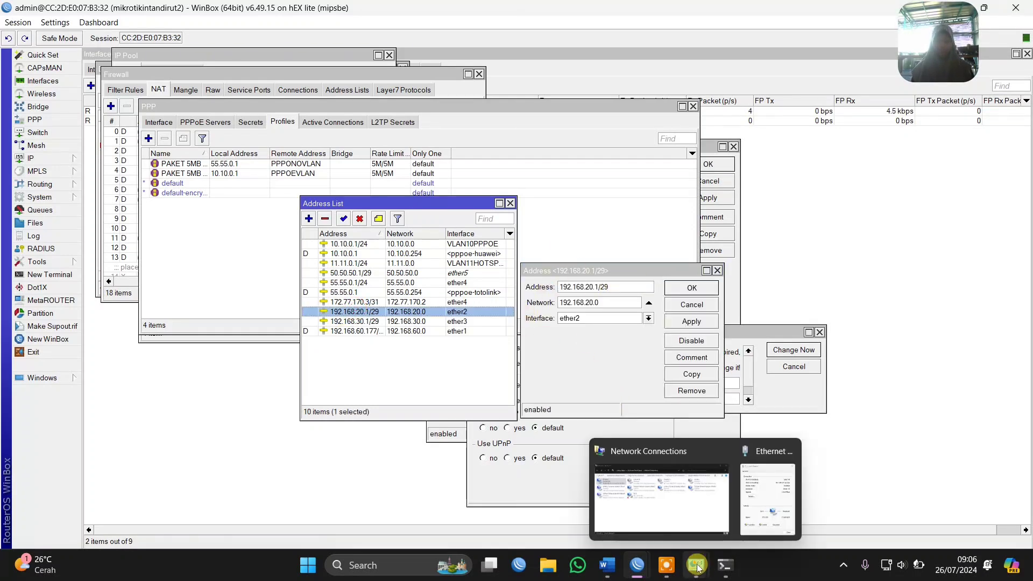
# Switch to Command Prompt and ping 8.8.8.8 to test the client's internet connectivity
pyautogui.click(724, 564)
pyautogui.scroll(-8, 443, 380)
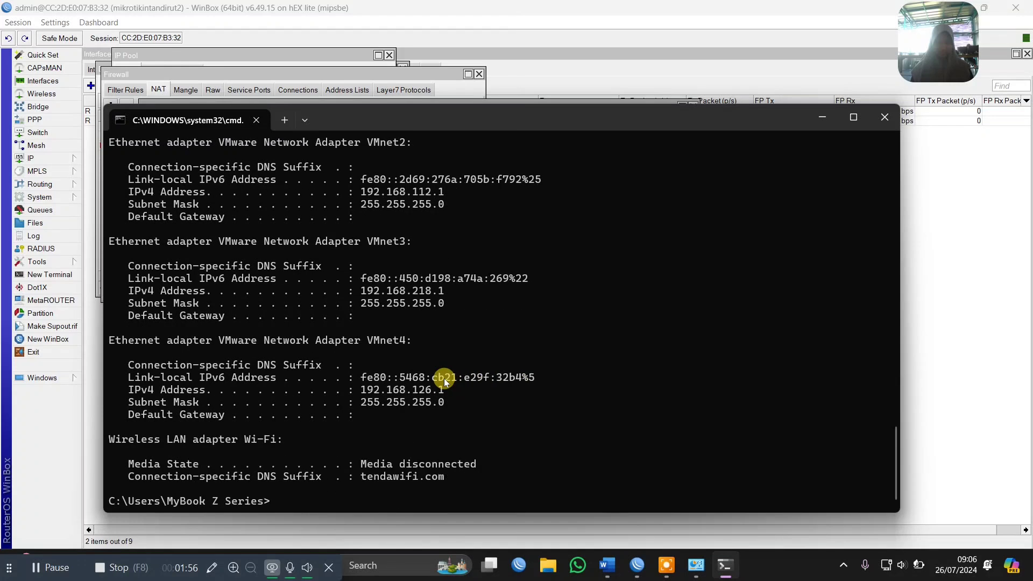
pyautogui.write('ping 8')
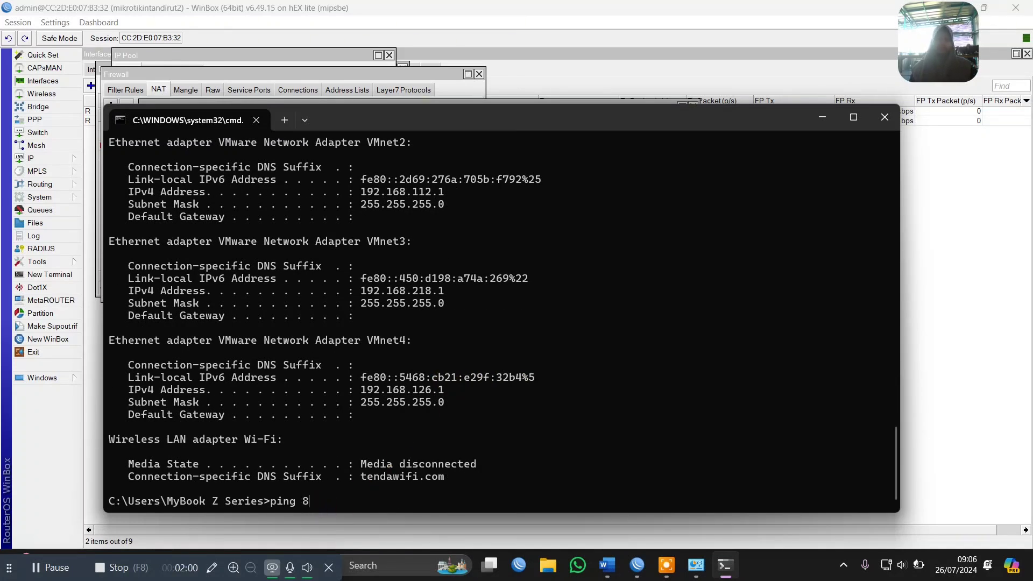
pyautogui.write('.8.8.8')
pyautogui.press('Return')
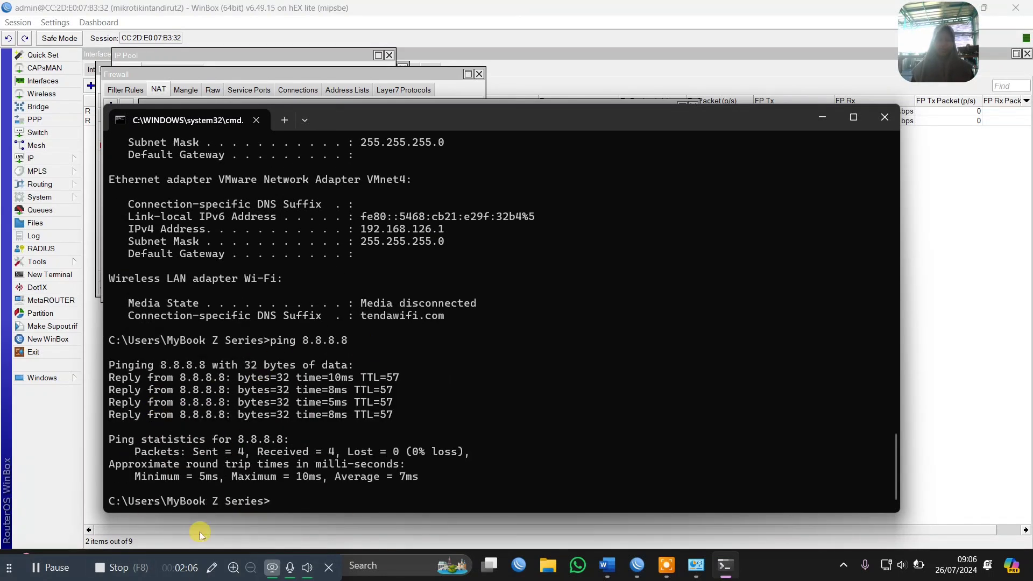
pyautogui.click(49, 567)
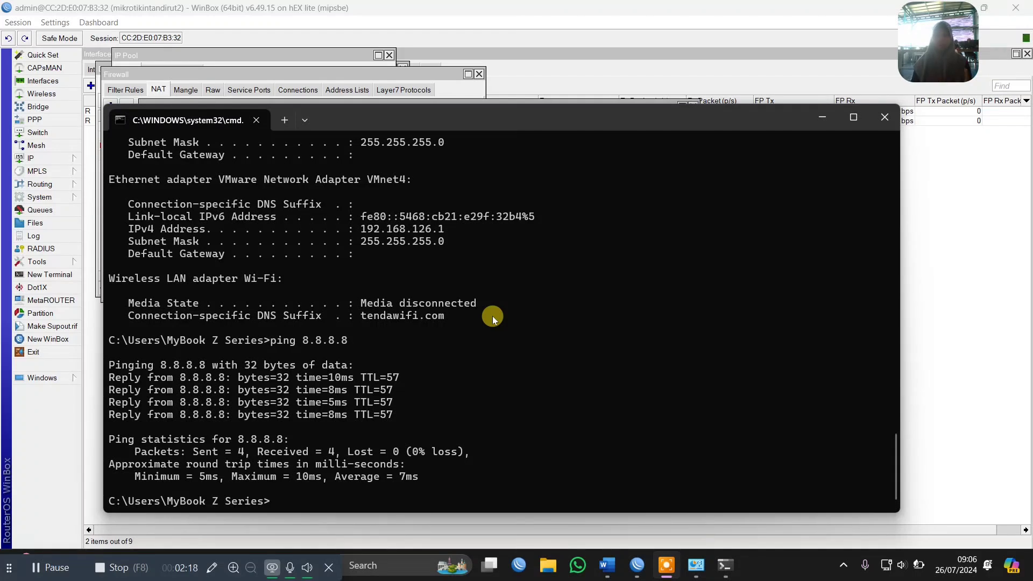
pyautogui.click(138, 563)
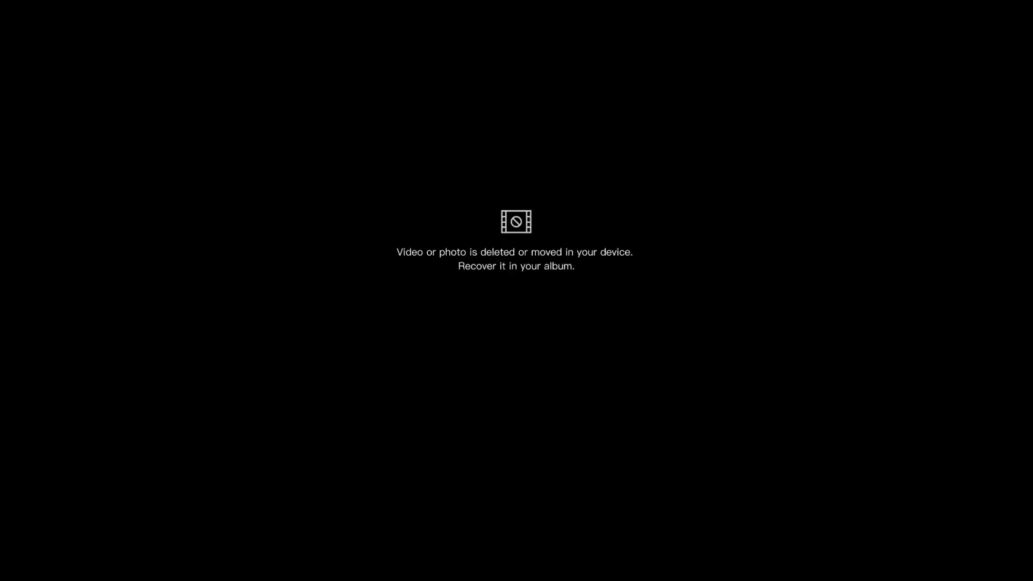